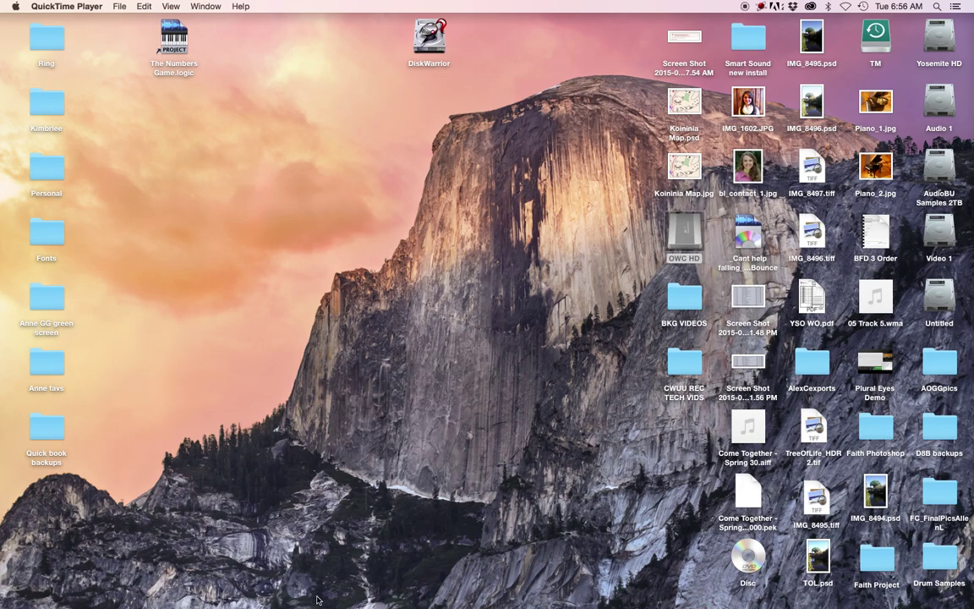
# Launch WaveBurner and look over its commands with an empty project open
pyautogui.moveTo(300, 583)
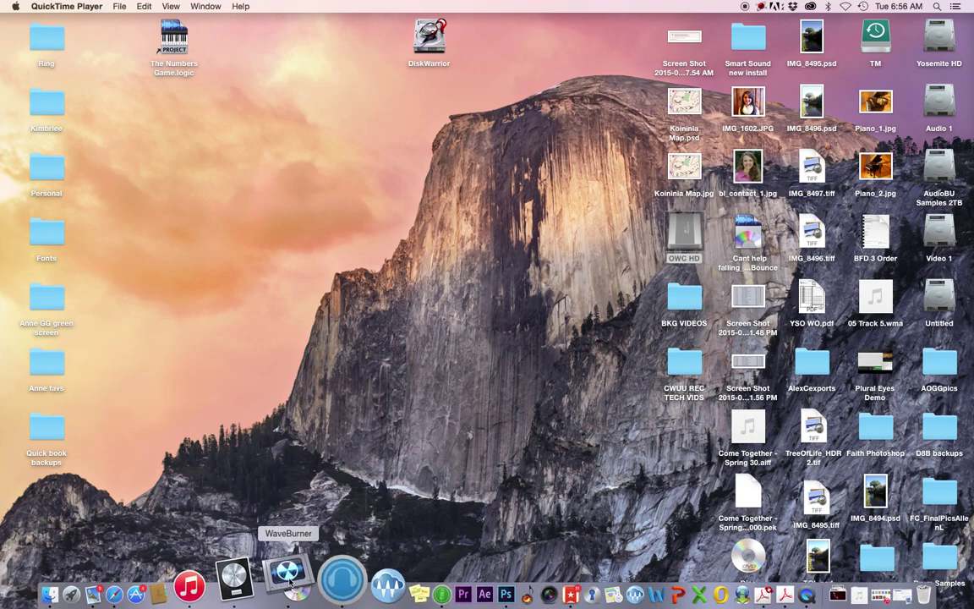
pyautogui.click(290, 582)
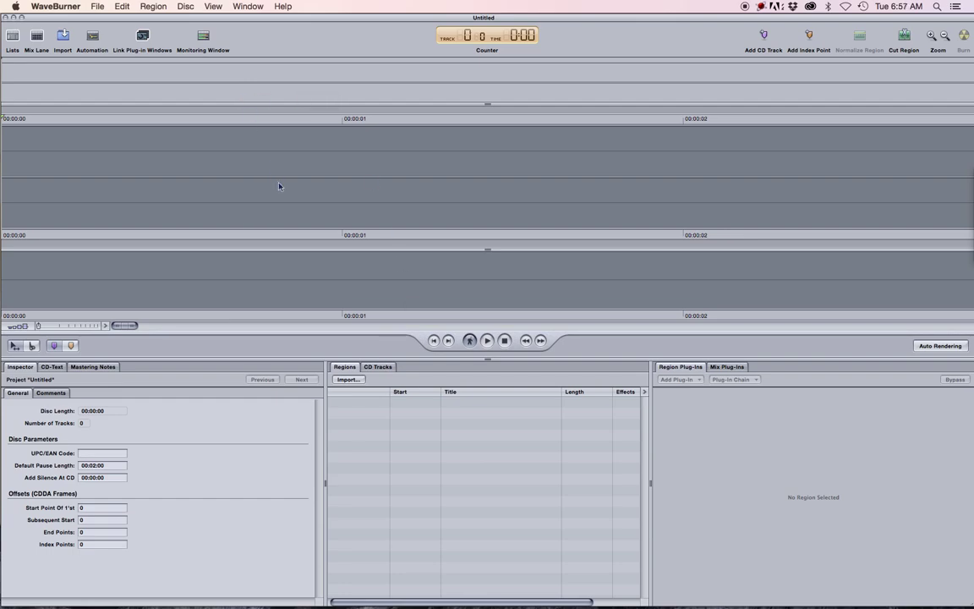
pyautogui.click(96, 7)
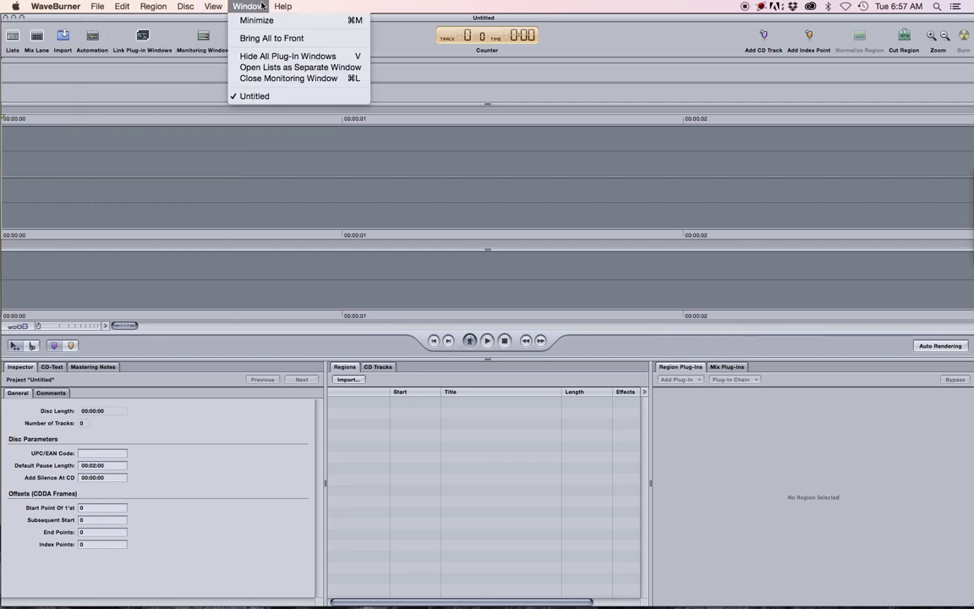
pyautogui.moveTo(282, 6)
pyautogui.click(259, 19)
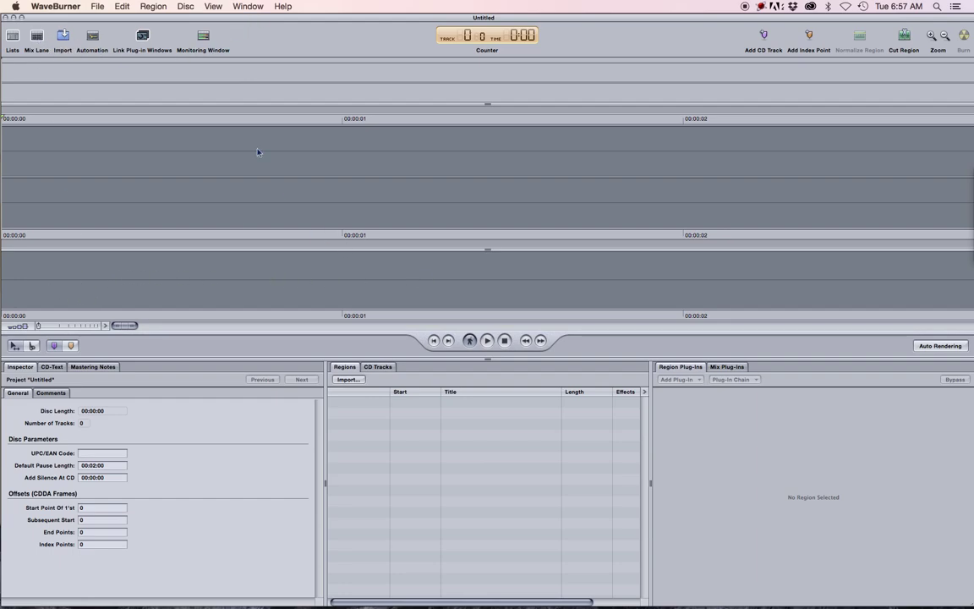
# Hide the mix lane and the lists so that the waveform display fills the project window
pyautogui.click(38, 37)
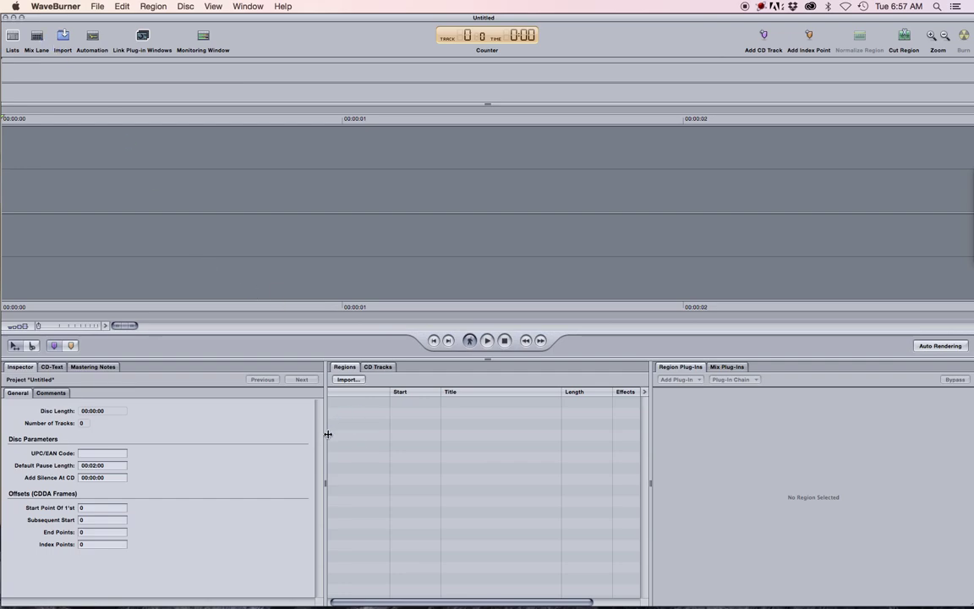
pyautogui.click(12, 38)
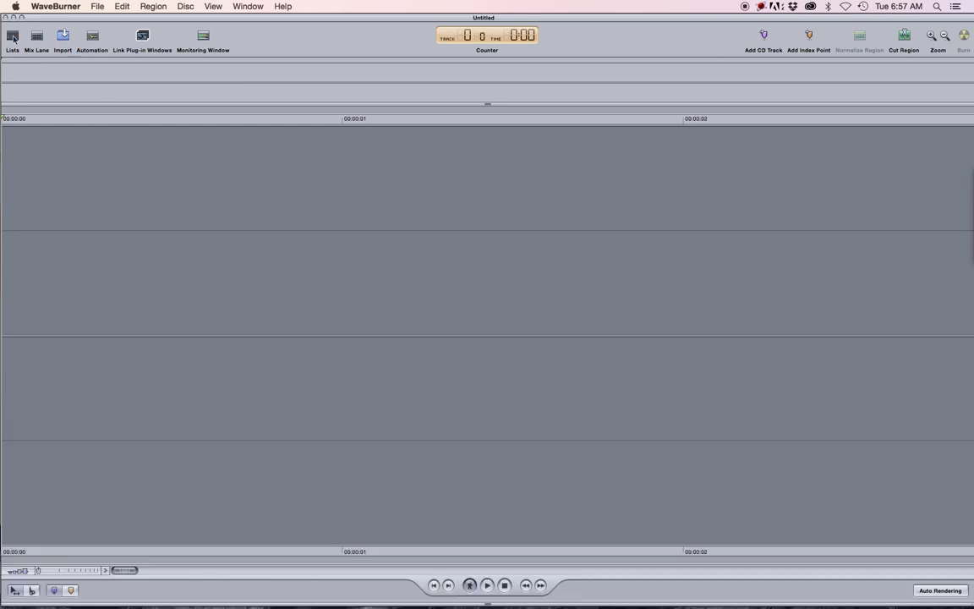
pyautogui.click(13, 37)
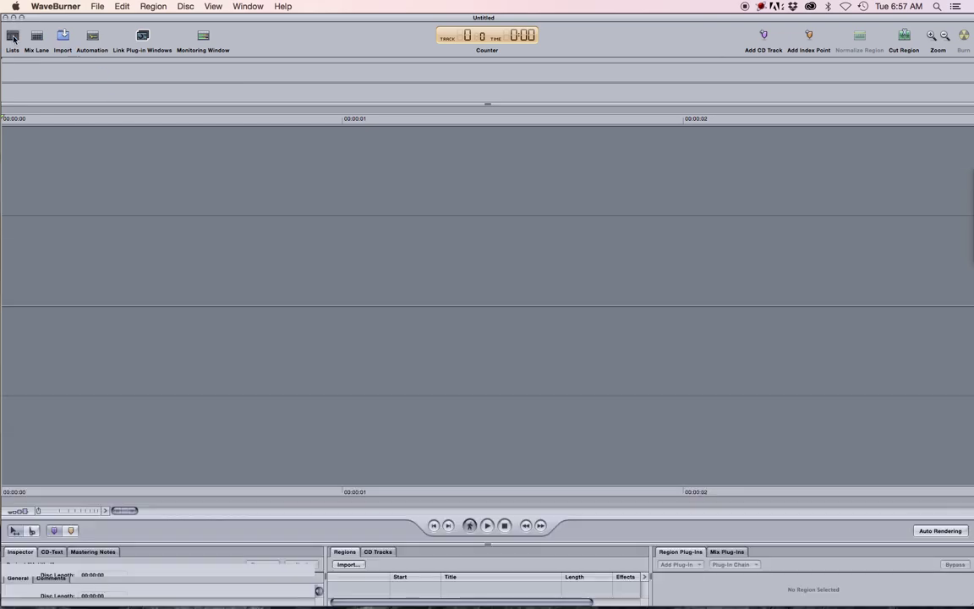
pyautogui.click(13, 37)
pyautogui.click(13, 37)
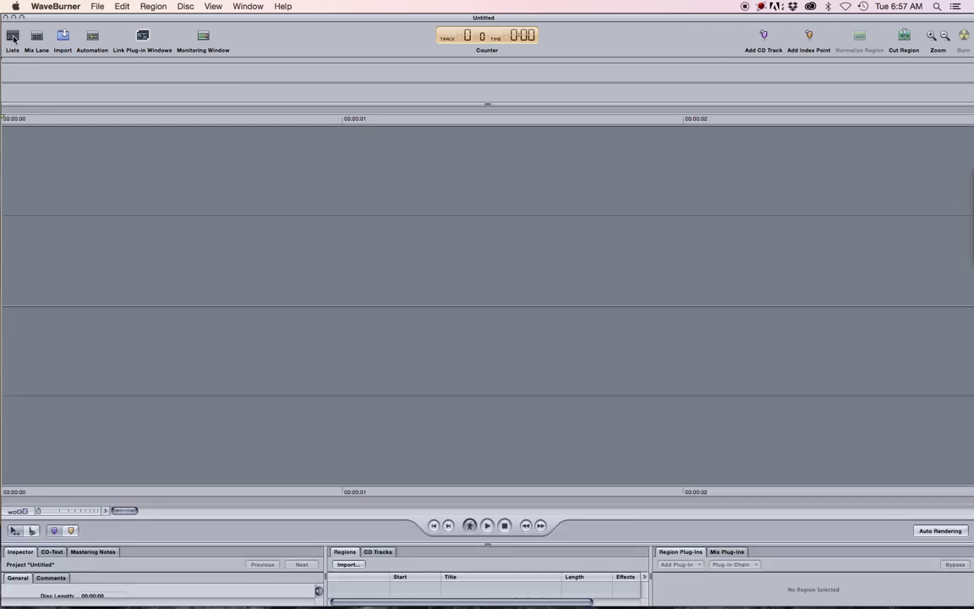
pyautogui.click(12, 38)
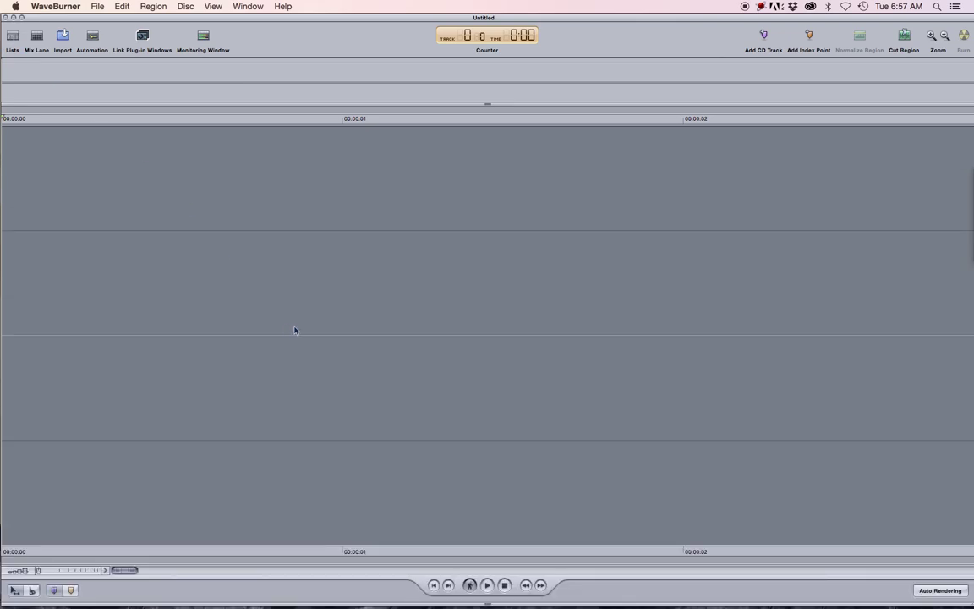
# Import the non-demo AIFF recording from the Bounces folder of the 2015-05-26 project on the Audio 1 drive
pyautogui.click(98, 8)
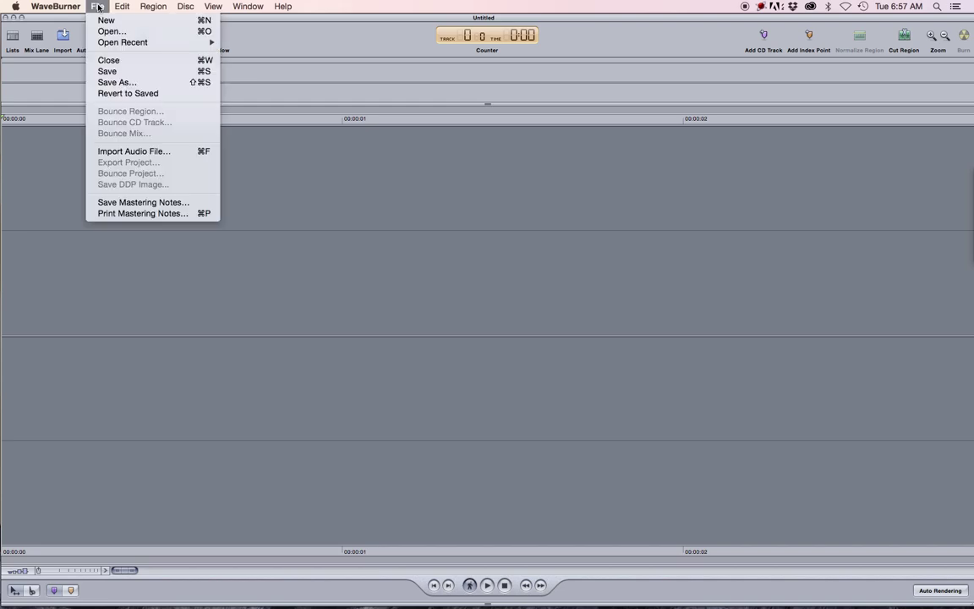
pyautogui.click(126, 152)
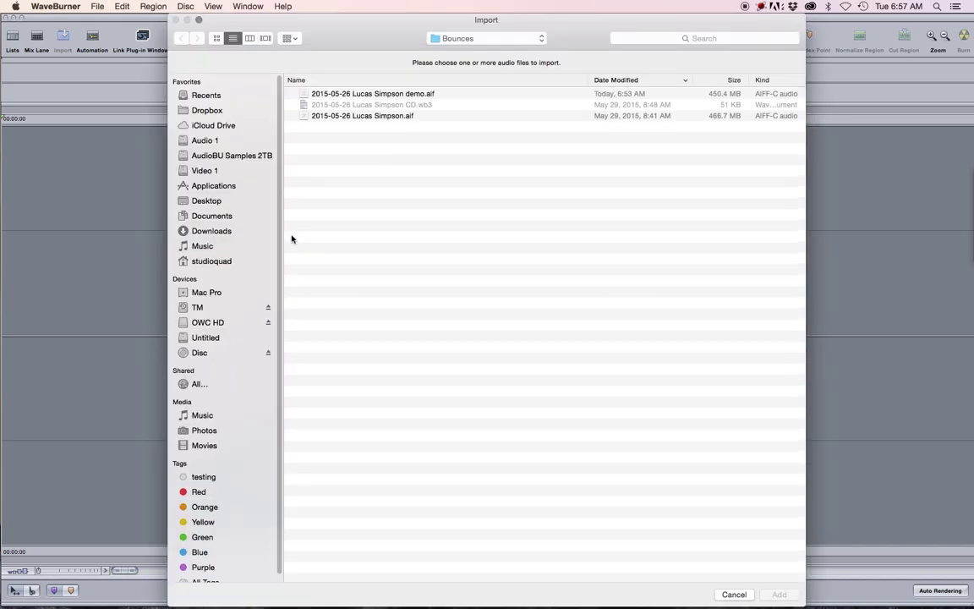
pyautogui.click(214, 142)
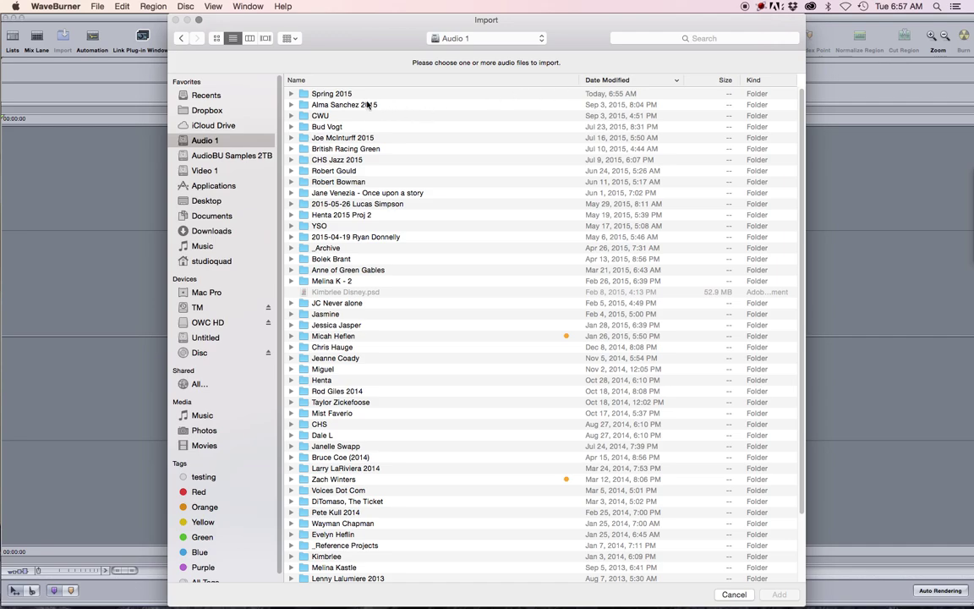
pyautogui.click(288, 95)
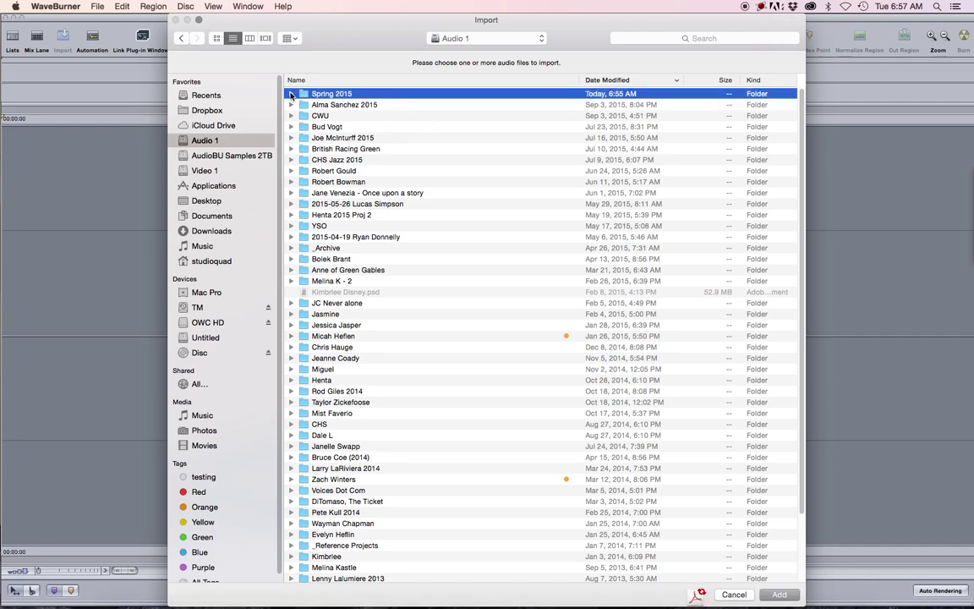
pyautogui.click(427, 82)
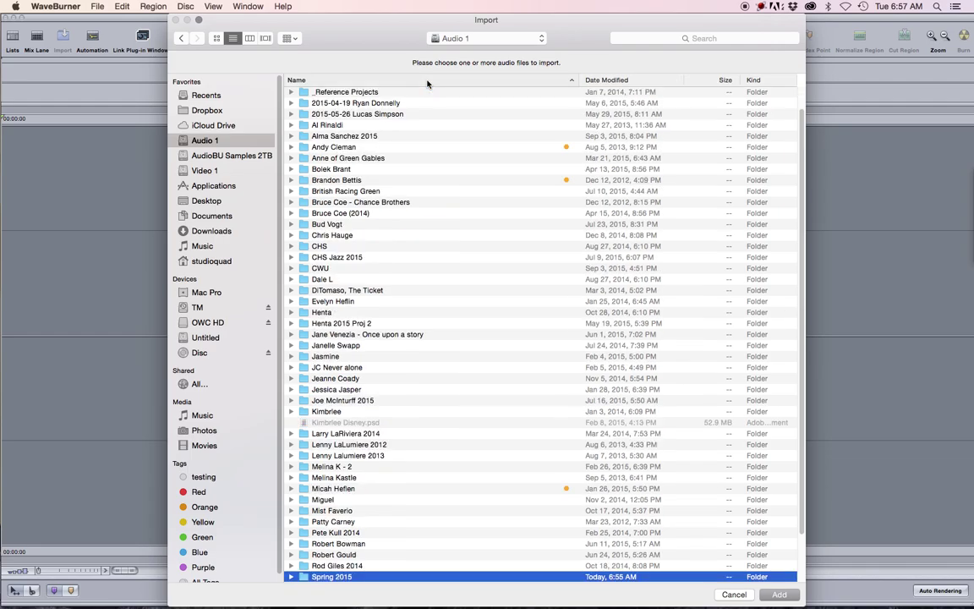
pyautogui.click(373, 79)
pyautogui.doubleClick(356, 114)
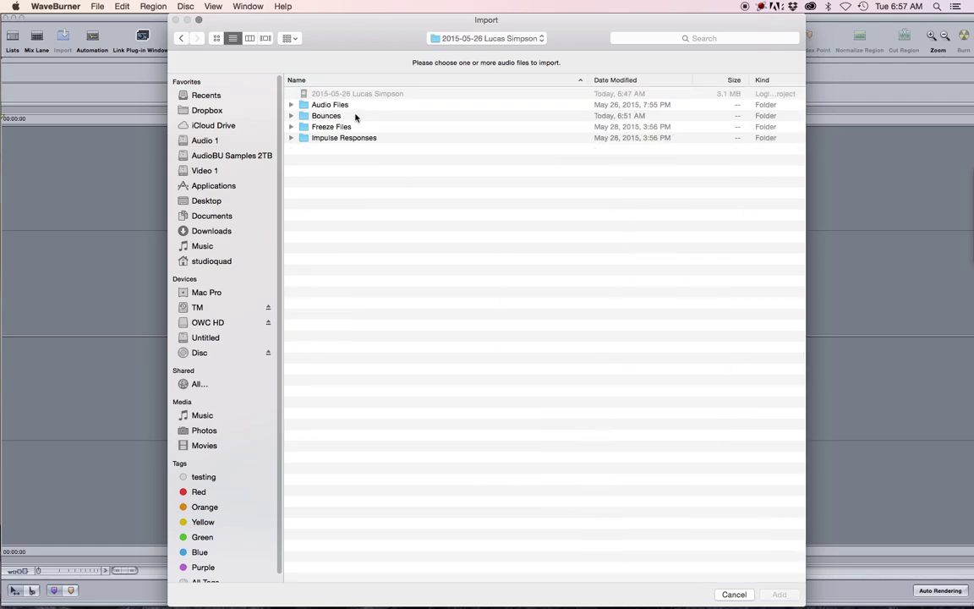
pyautogui.doubleClick(329, 116)
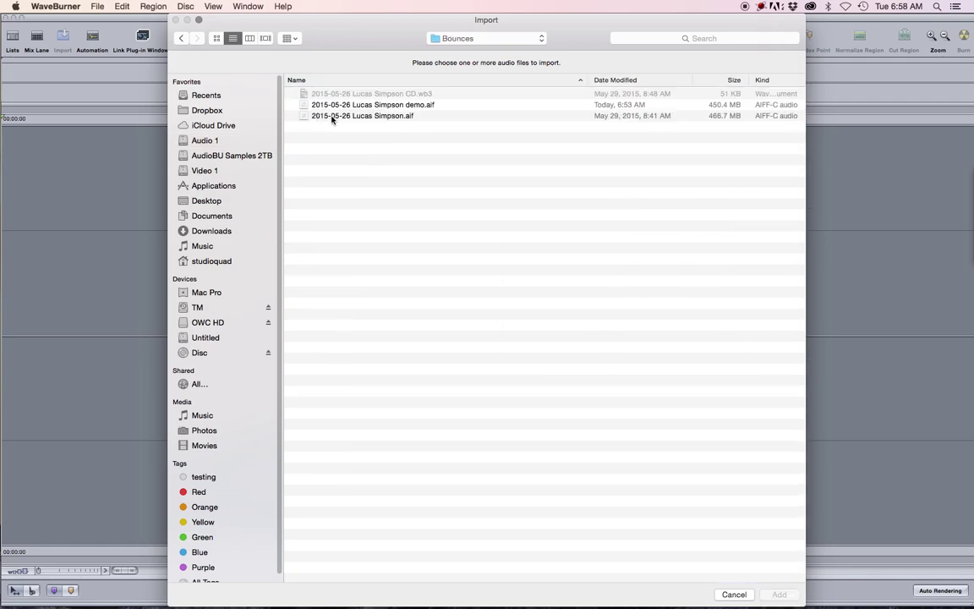
pyautogui.click(361, 115)
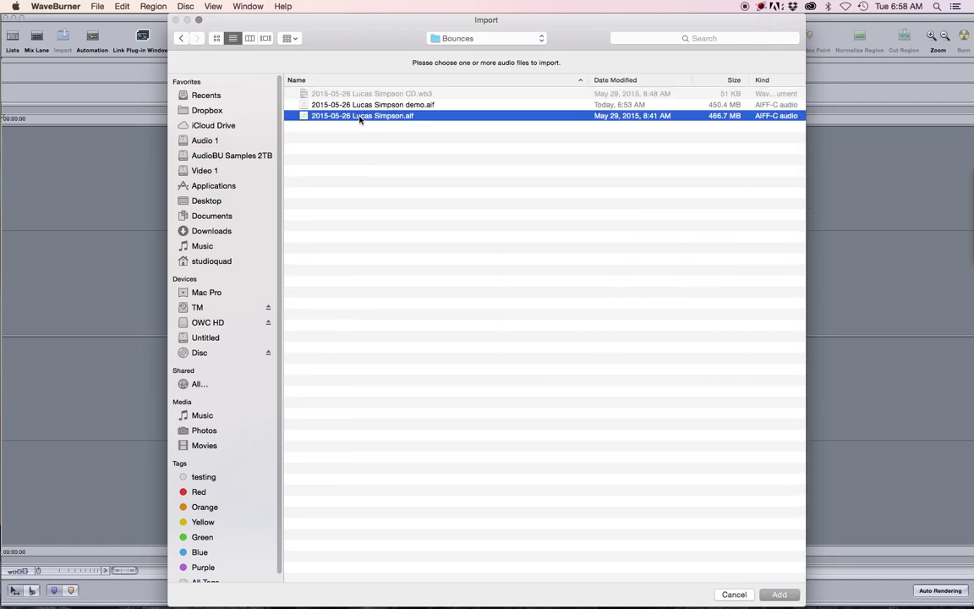
pyautogui.press('Return')
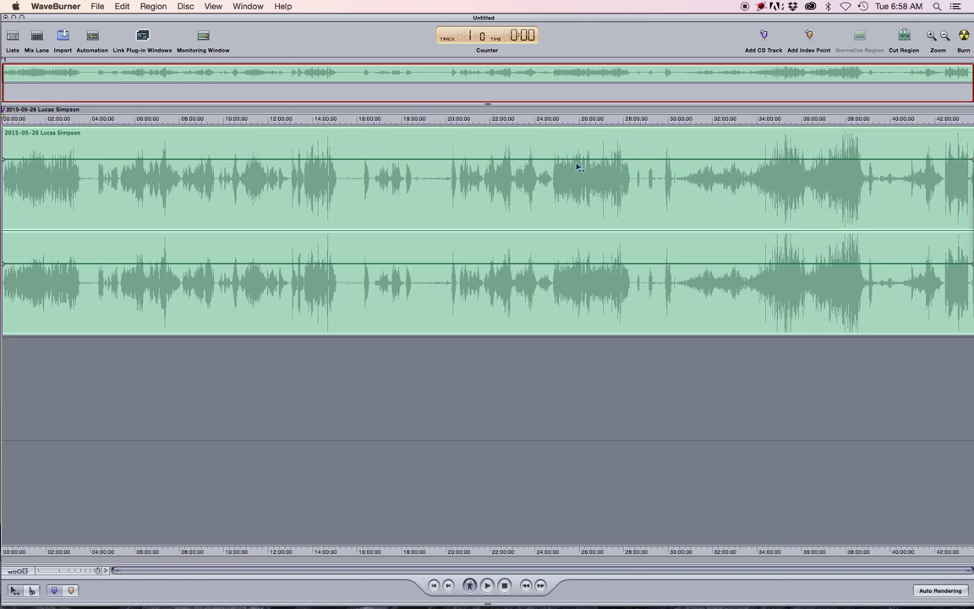
# Play a short passage of the imported recording from about 37:54
pyautogui.click(843, 118)
pyautogui.press('space')
pyautogui.press('space')
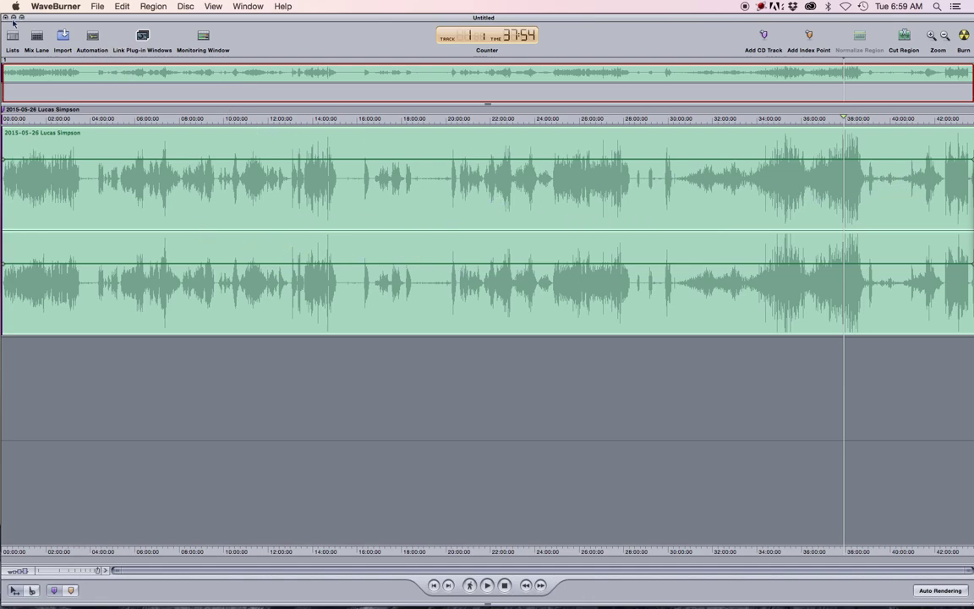
# Create a second project and import the 2015-05-26 demo AIFF file from the Bounces folder into it
pyautogui.click(96, 7)
pyautogui.click(105, 19)
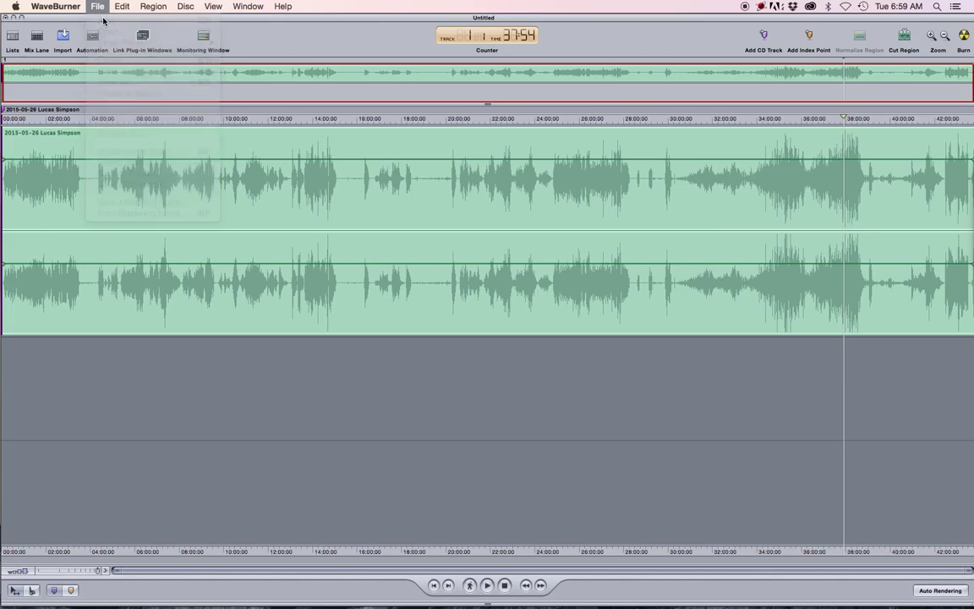
pyautogui.click(57, 49)
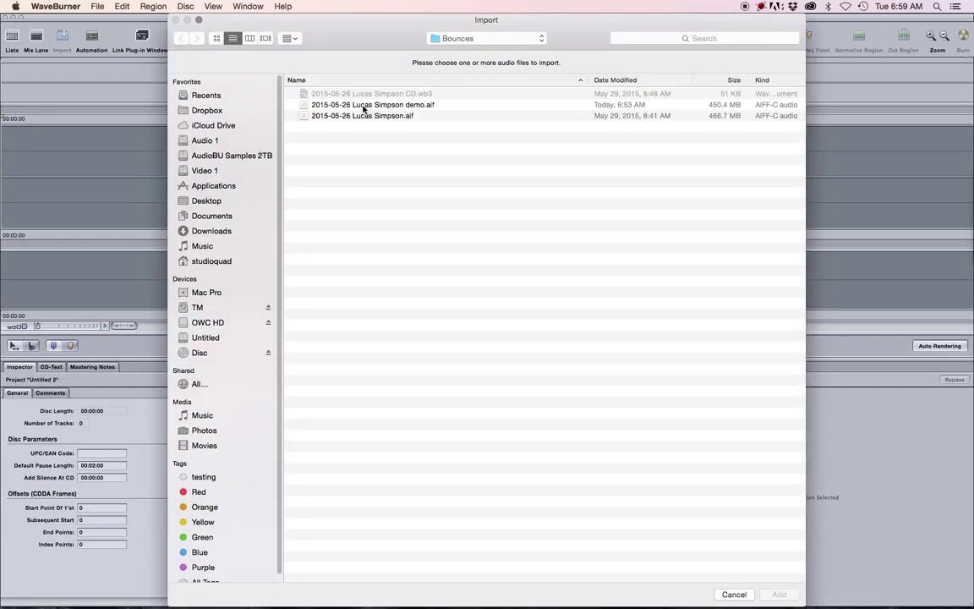
pyautogui.doubleClick(292, 104)
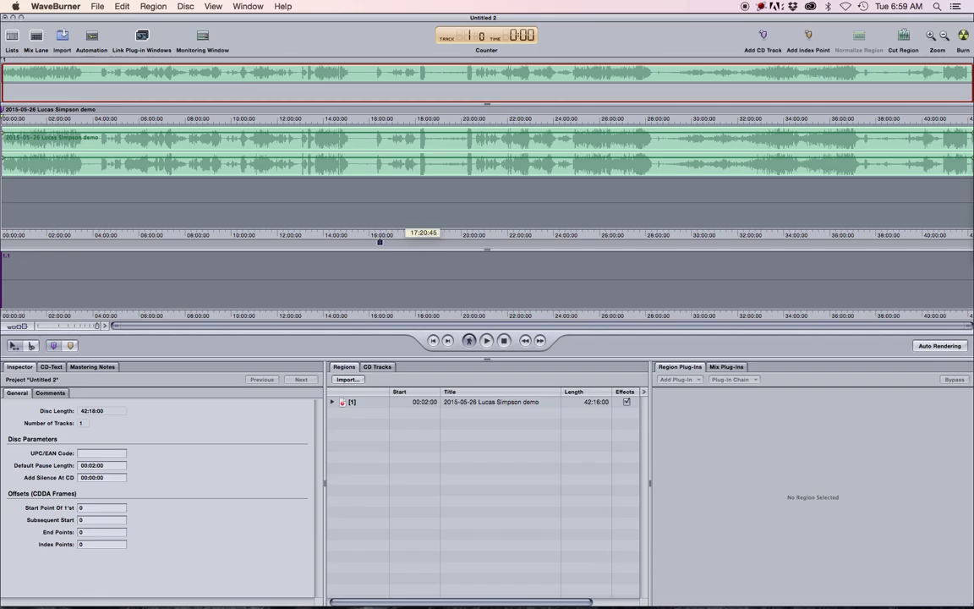
# Hide the mix lane and the lists in the second project
pyautogui.click(36, 35)
pyautogui.click(12, 37)
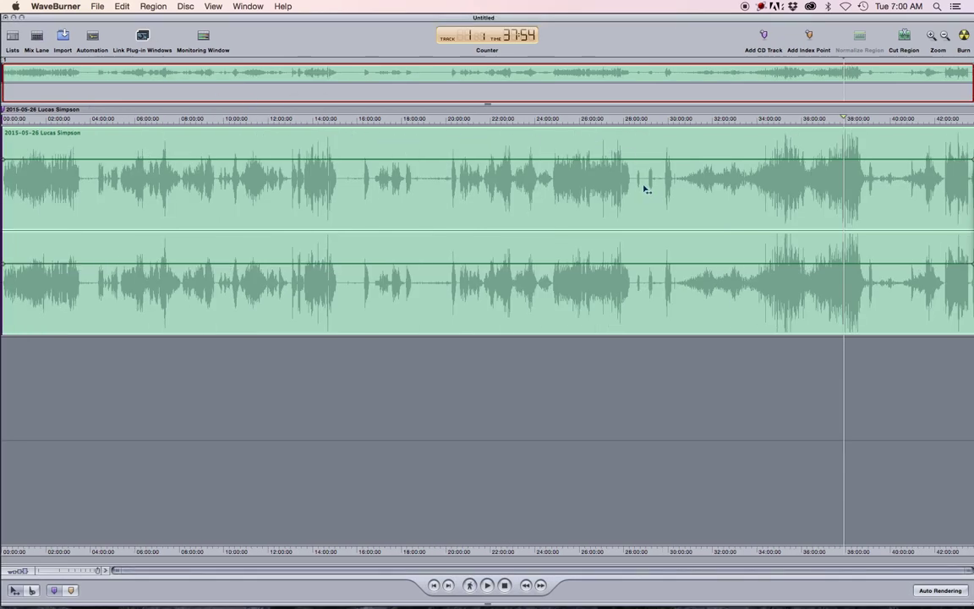
# Listen to the original recording in the first project from about 29:00, examining the waveform around the quiet passage
pyautogui.click(645, 119)
pyautogui.press('space')
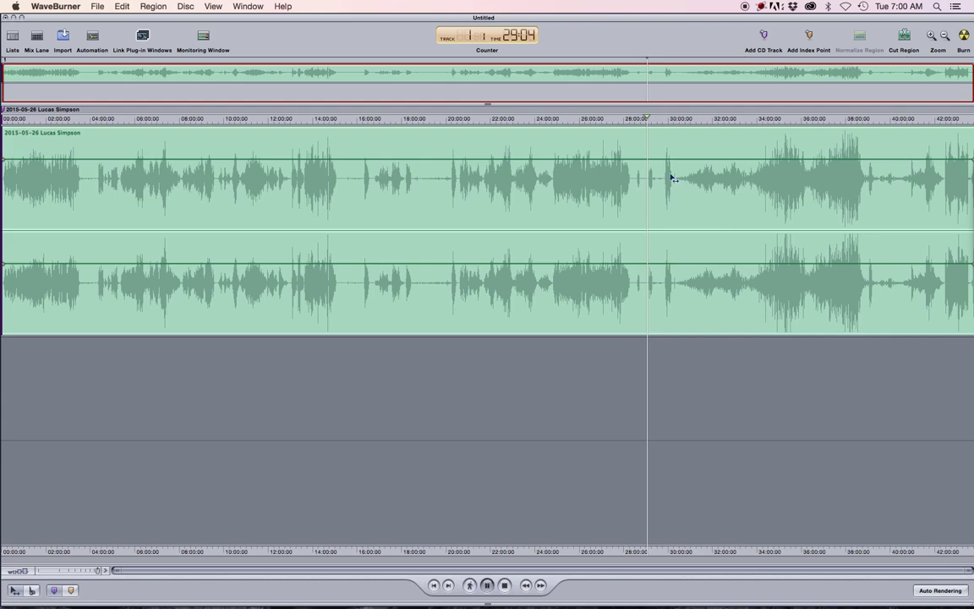
pyautogui.hotkey('ctrl', 'Right')
pyautogui.hotkey('ctrl', 'Right')
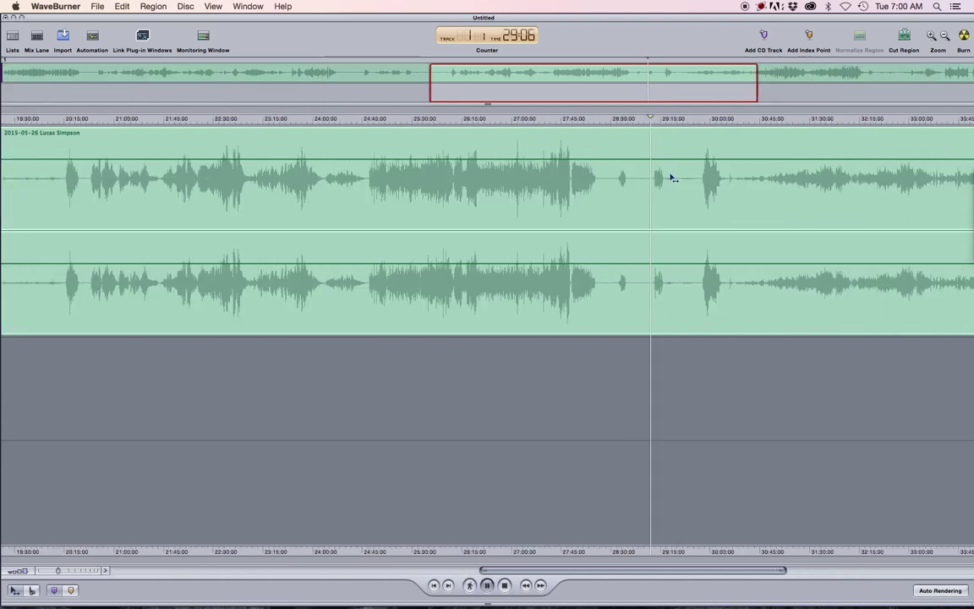
pyautogui.press('space')
# Switch to the demo project and listen to the corresponding passage near 28:09 and 28:37
pyautogui.press('super+grave')
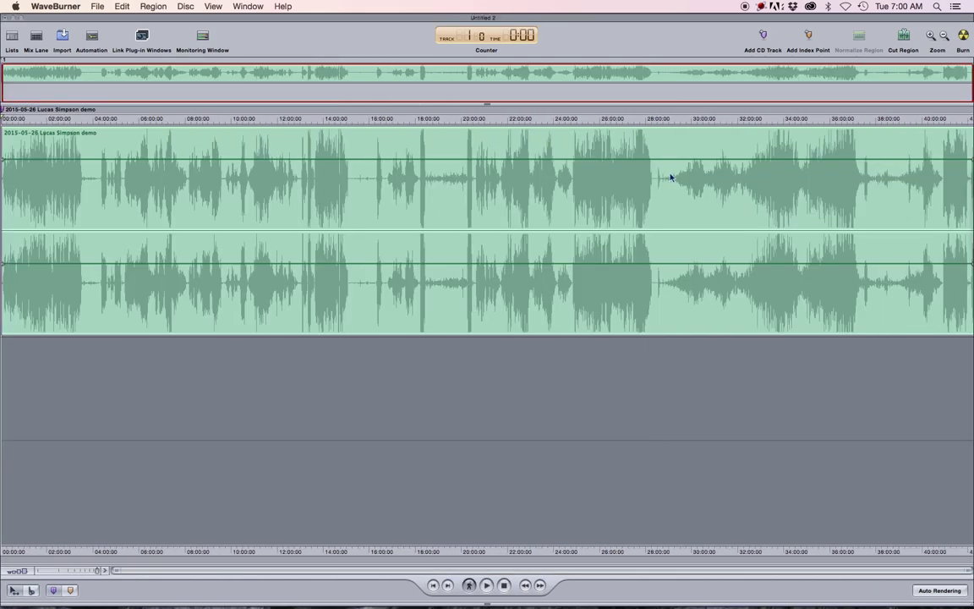
pyautogui.click(664, 131)
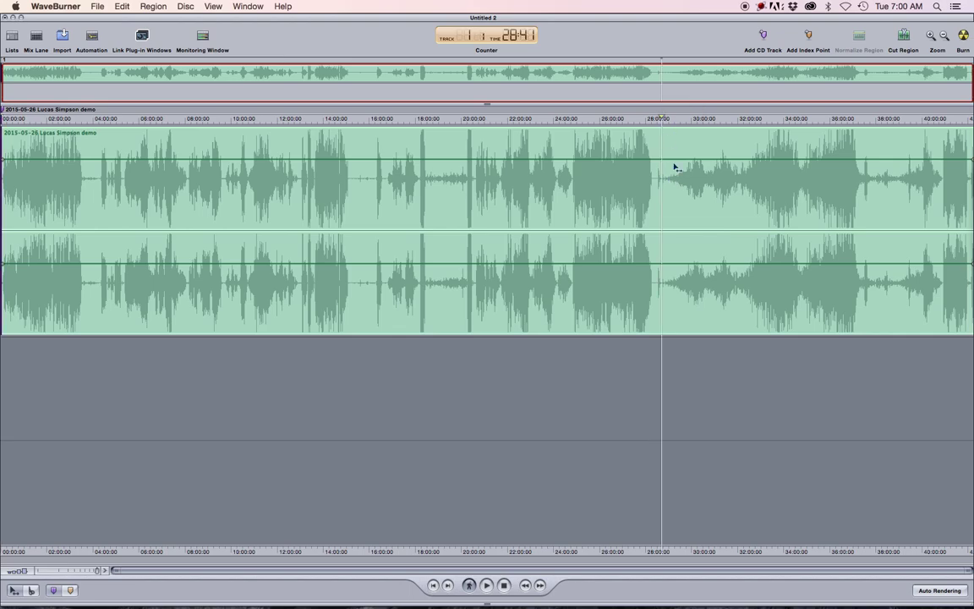
pyautogui.press('super+Right')
pyautogui.press('super+Right')
pyautogui.press('super+Right')
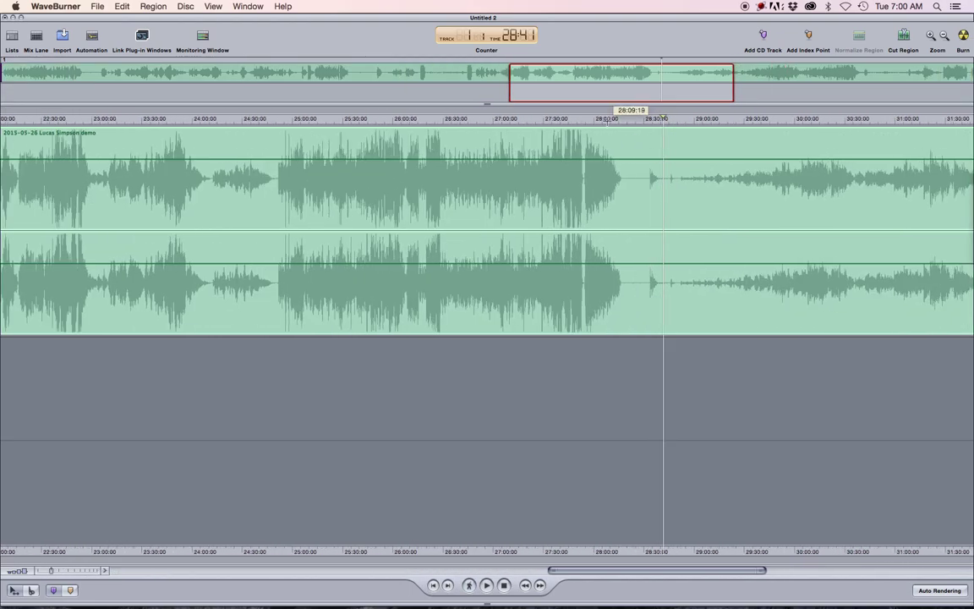
pyautogui.click(611, 119)
pyautogui.press('space')
pyautogui.click(656, 118)
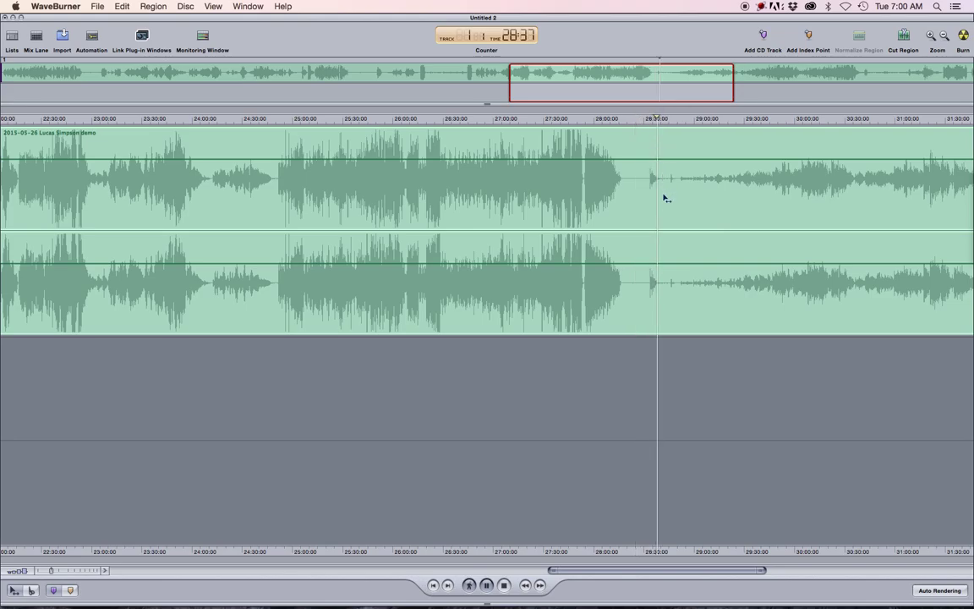
pyautogui.press('space')
# Examine the beginning of the demo recording in detail, including the pause before the first track and its opening waveform
pyautogui.press('super+Left')
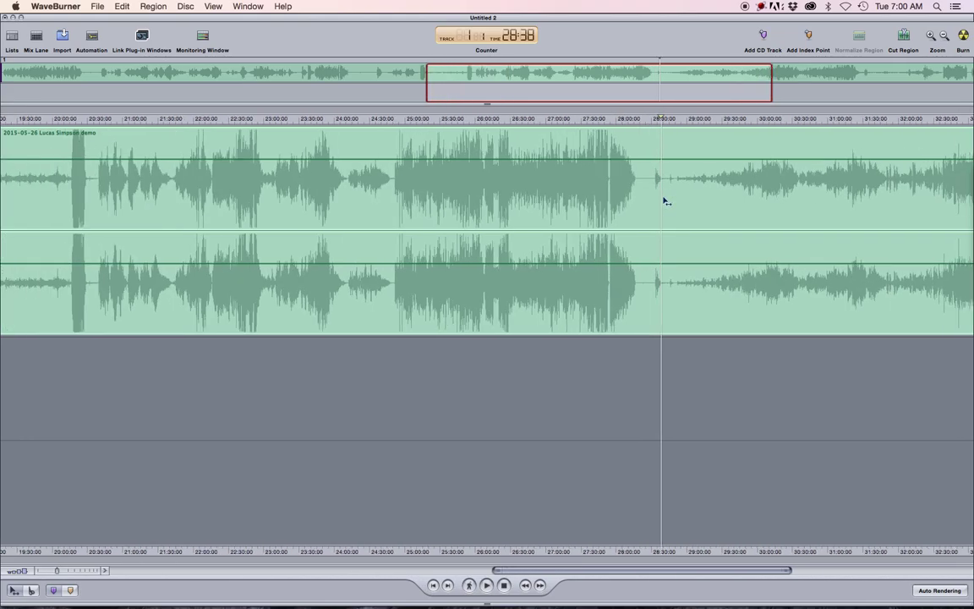
pyautogui.press('super+Left')
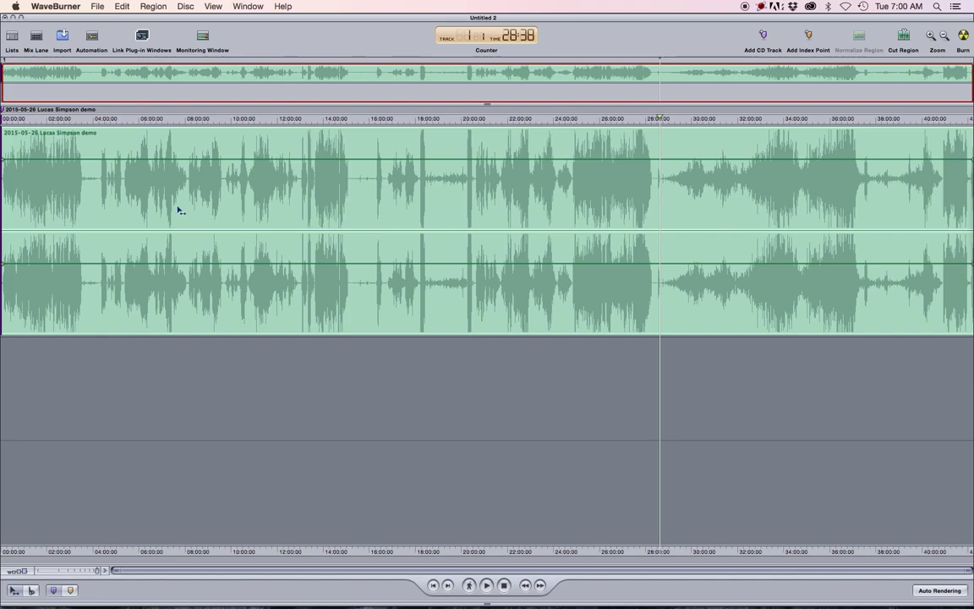
pyautogui.click(10, 138)
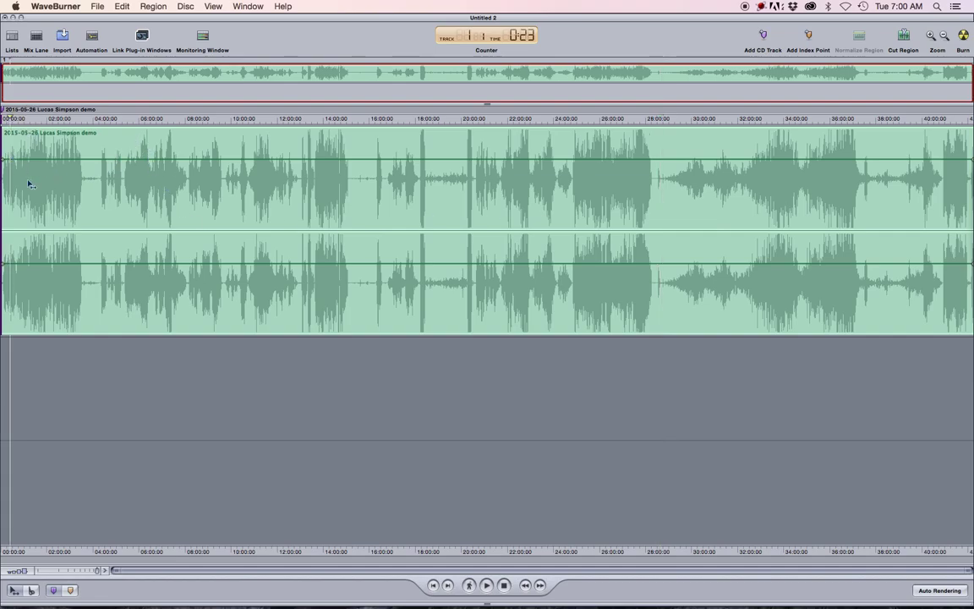
pyautogui.press('super+Right')
pyautogui.press('super+Right')
pyautogui.press('super+Right')
pyautogui.press('super+Left')
pyautogui.press('super+Left')
pyautogui.press('super+Left')
pyautogui.moveTo(40, 84); pyautogui.dragTo(29, 82)
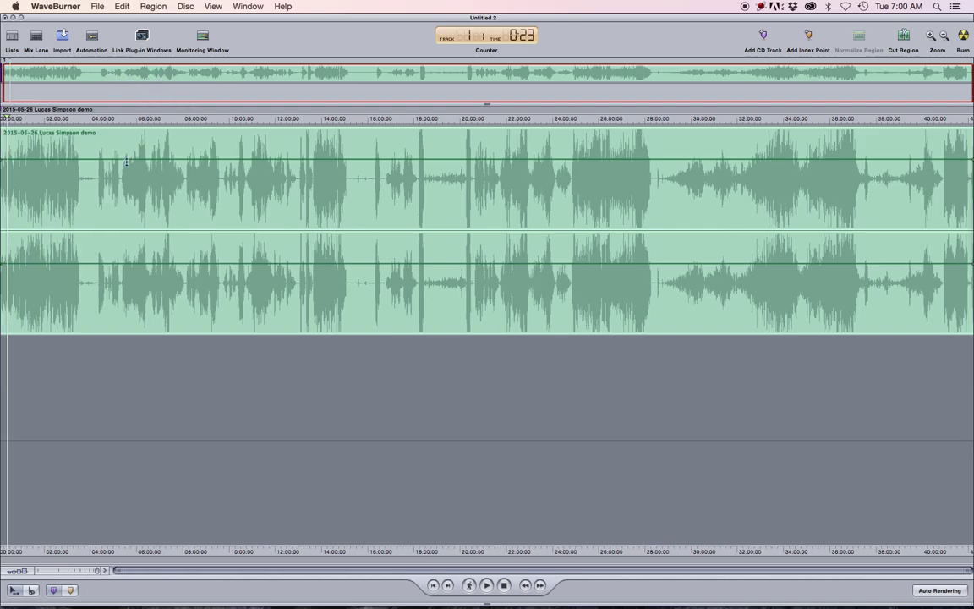
pyautogui.press('super+Right')
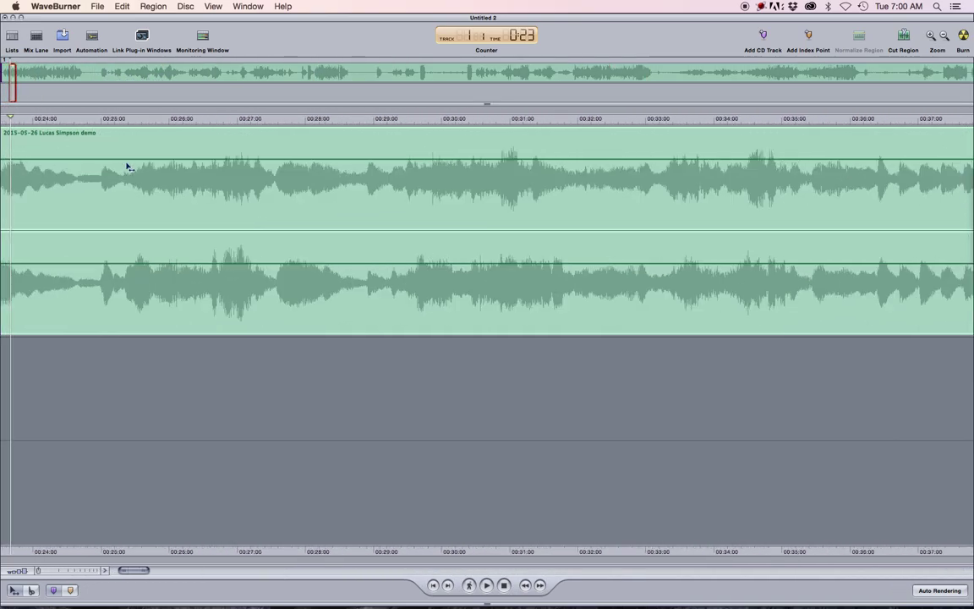
pyautogui.press('super+Left')
pyautogui.moveTo(15, 82)
pyautogui.mouseDown()
pyautogui.moveTo(66, 81)
pyautogui.moveTo(4, 82)
pyautogui.mouseUp()
pyautogui.press('super+Left')
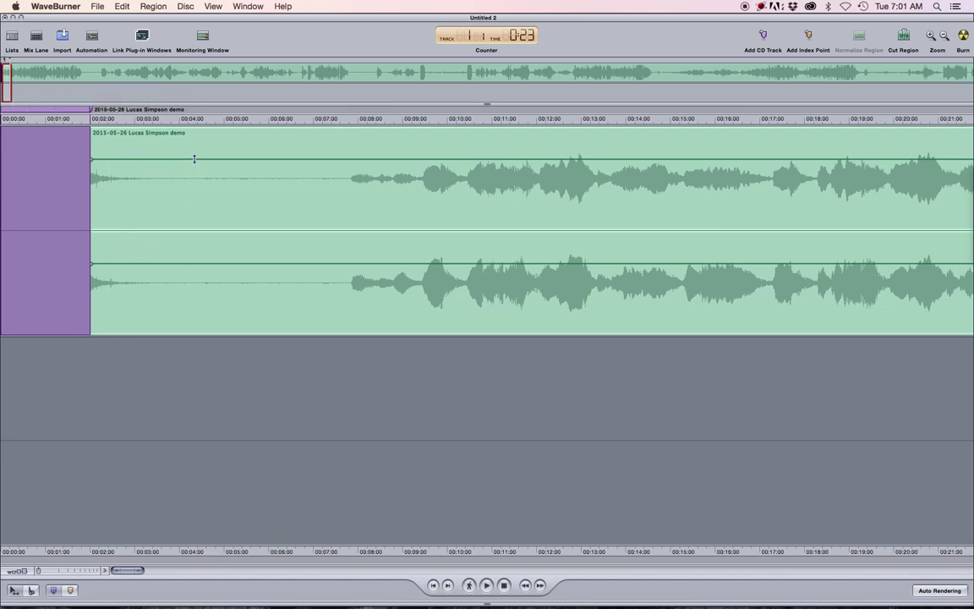
# Inspect the opening minute of the demo waveform, comparing the noise at its start with the onset of the first notes
pyautogui.hscroll(10, 222, 209)
pyautogui.press('Up')
pyautogui.press('Up')
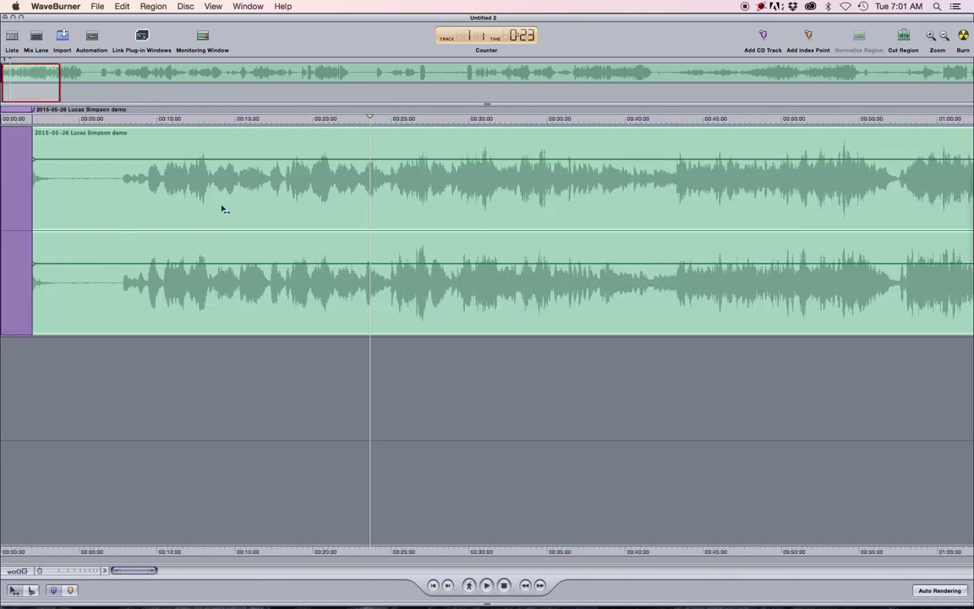
pyautogui.click(38, 119)
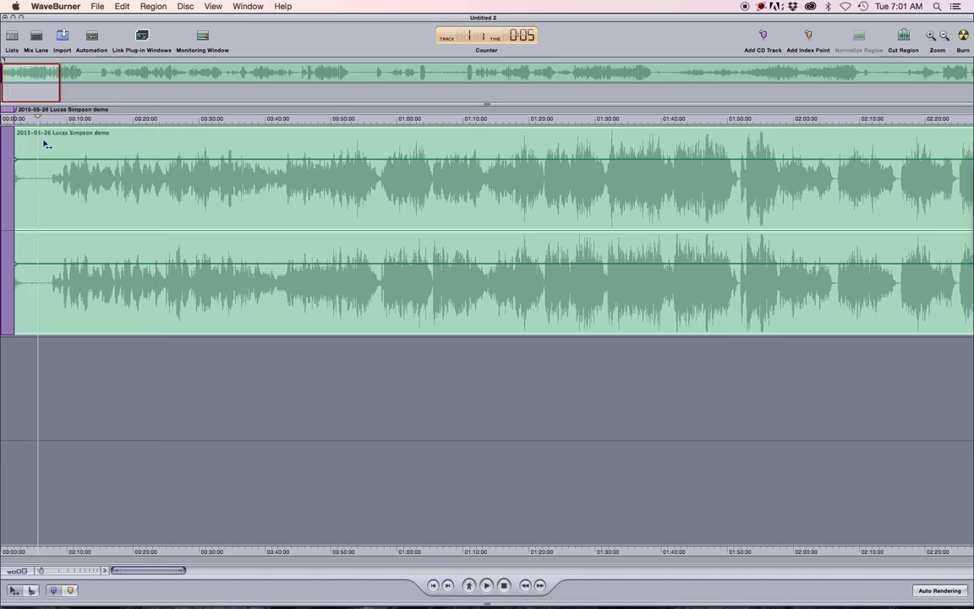
pyautogui.scroll(1, 40, 180)
pyautogui.scroll(3, 40, 180)
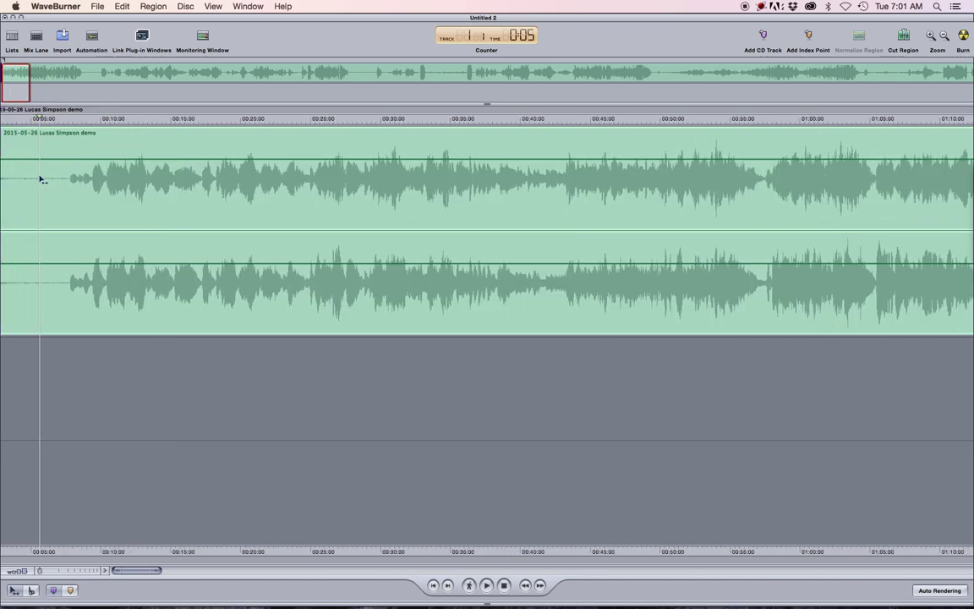
pyautogui.scroll(1, 41, 179)
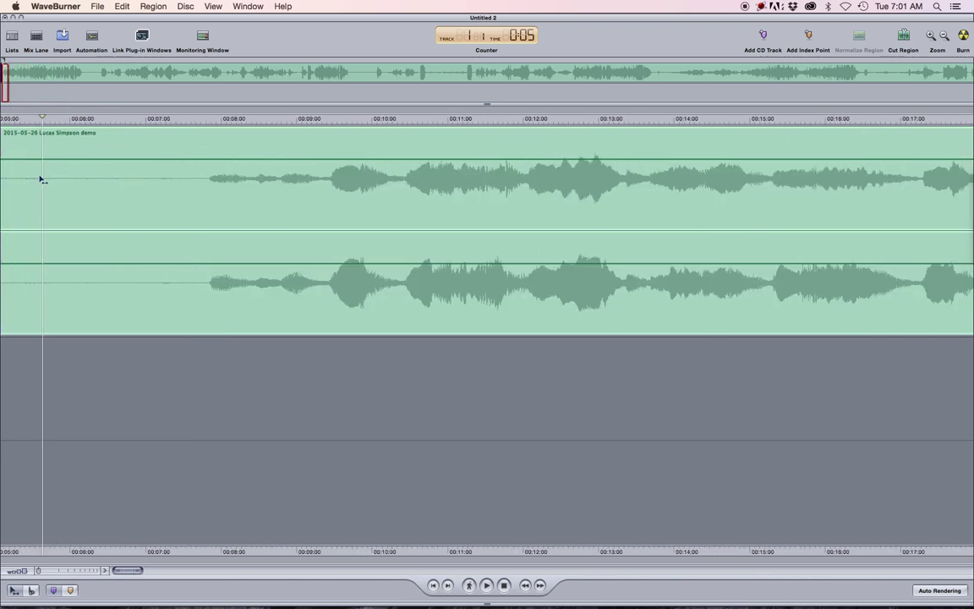
pyautogui.hscroll(-5, 41, 179)
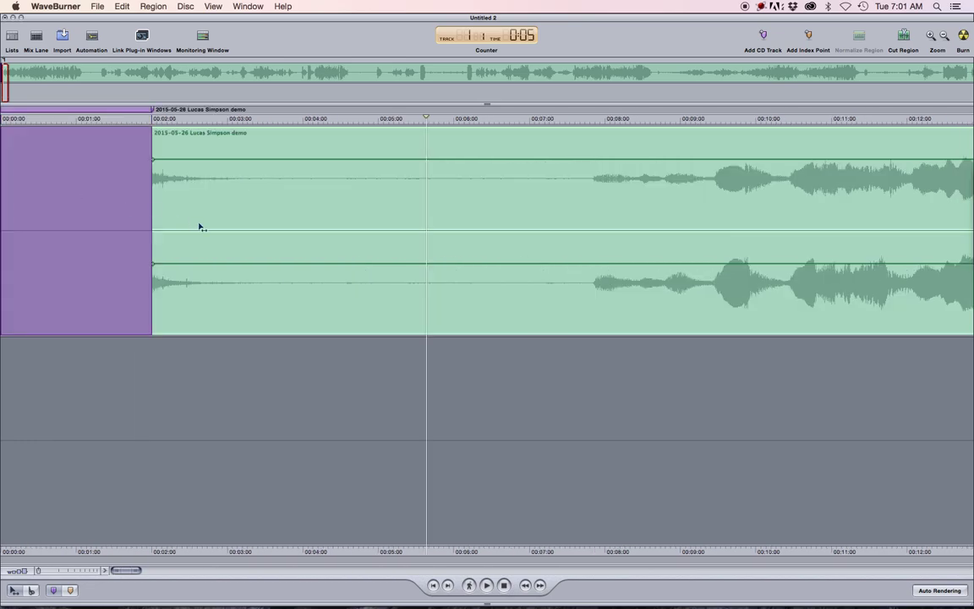
pyautogui.hscroll(2, 200, 227)
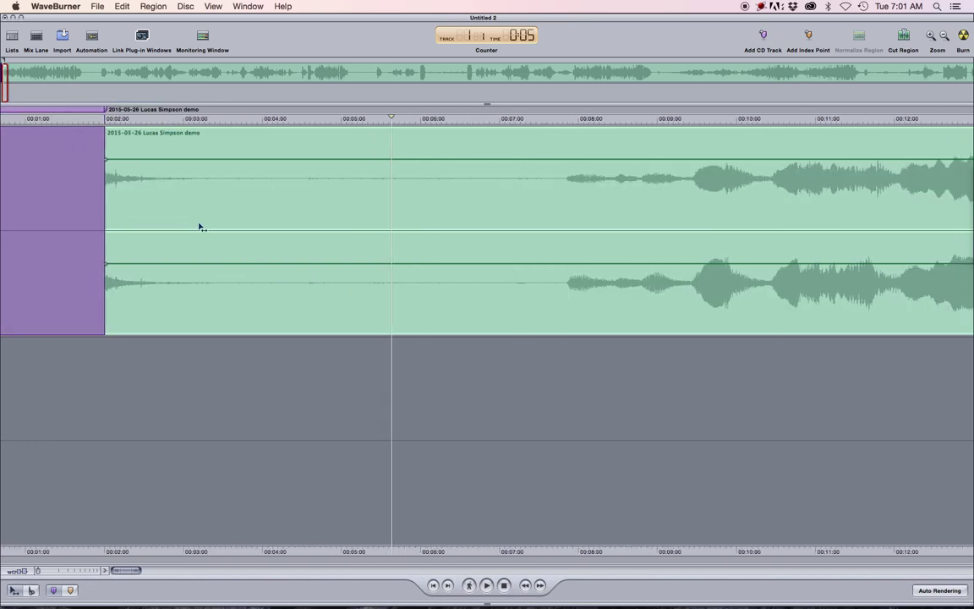
pyautogui.hscroll(-2, 200, 226)
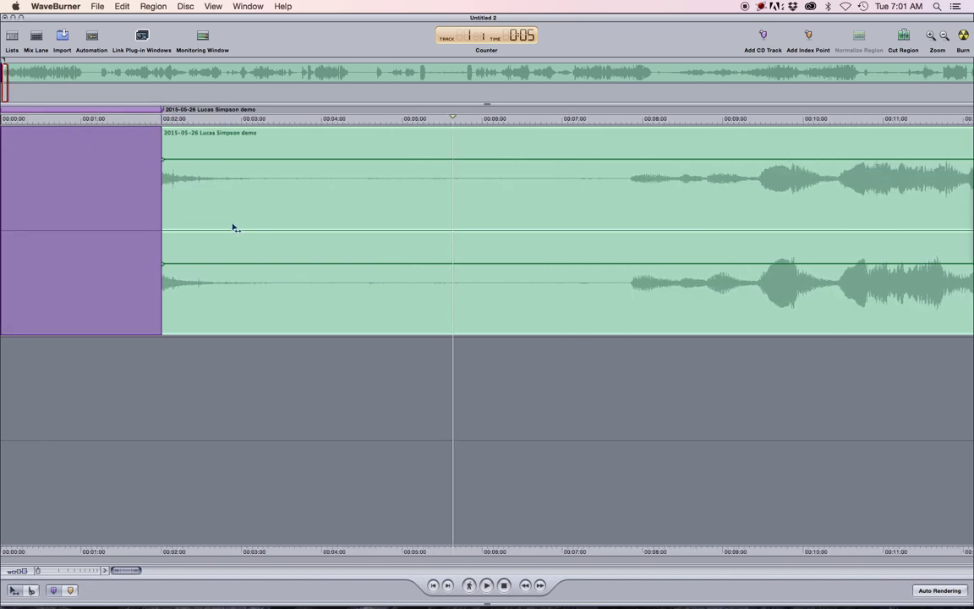
# Listen to the first second of the demo region, starting just before 00:02
pyautogui.scroll(1, 255, 227)
pyautogui.hscroll(-2, 255, 226)
pyautogui.scroll(-1, 254, 226)
pyautogui.click(155, 118)
pyautogui.press('space')
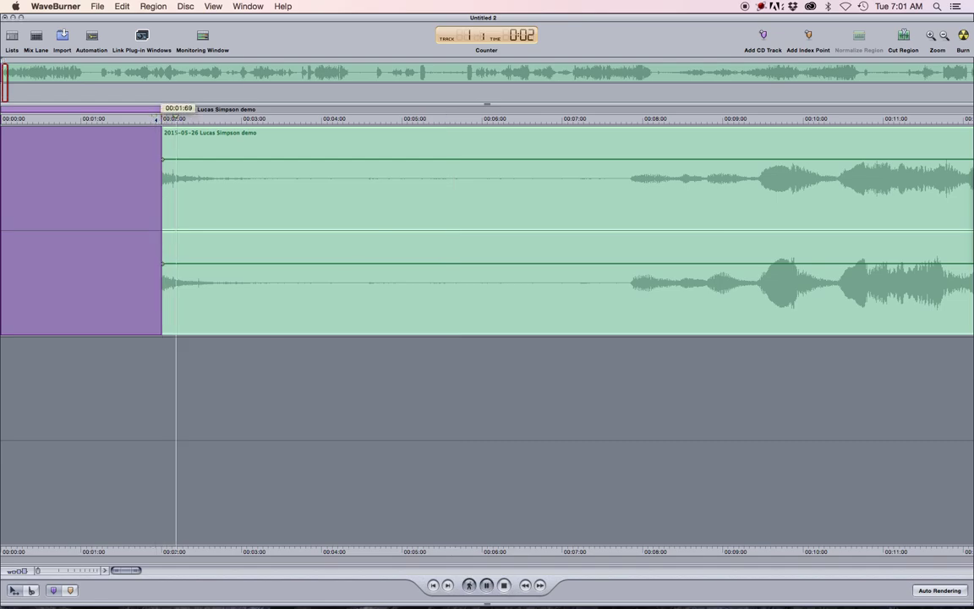
pyautogui.press('space')
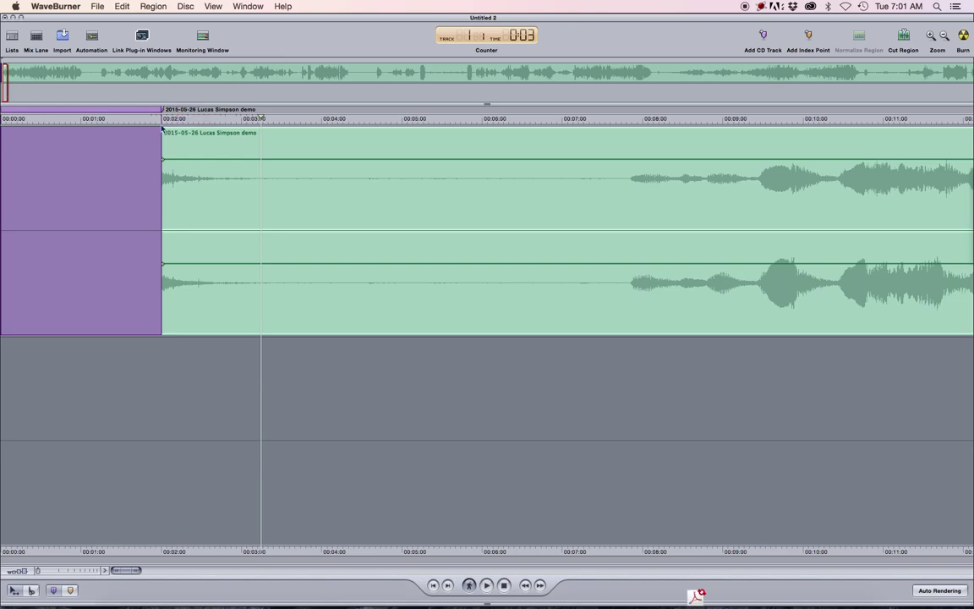
# Trim the start of the demo region to just before the first notes and play back its new opening
pyautogui.moveTo(211, 191); pyautogui.dragTo(242, 201)
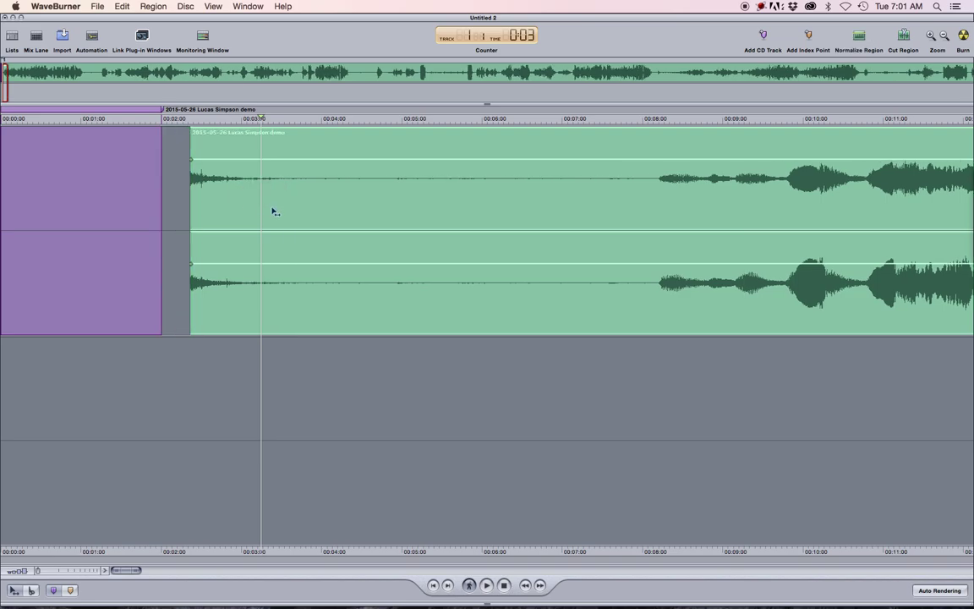
pyautogui.press('super+z')
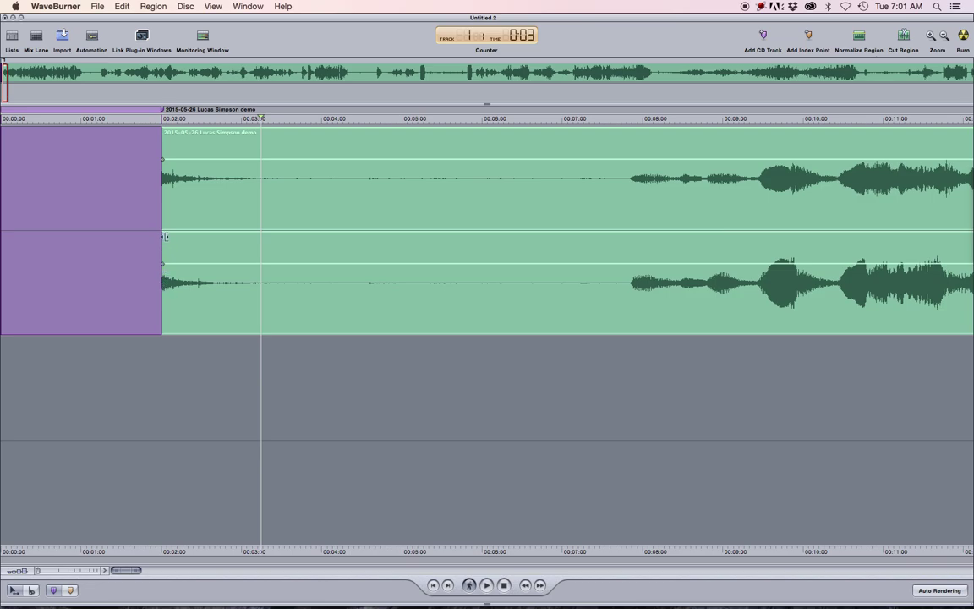
pyautogui.moveTo(161, 306); pyautogui.dragTo(627, 295)
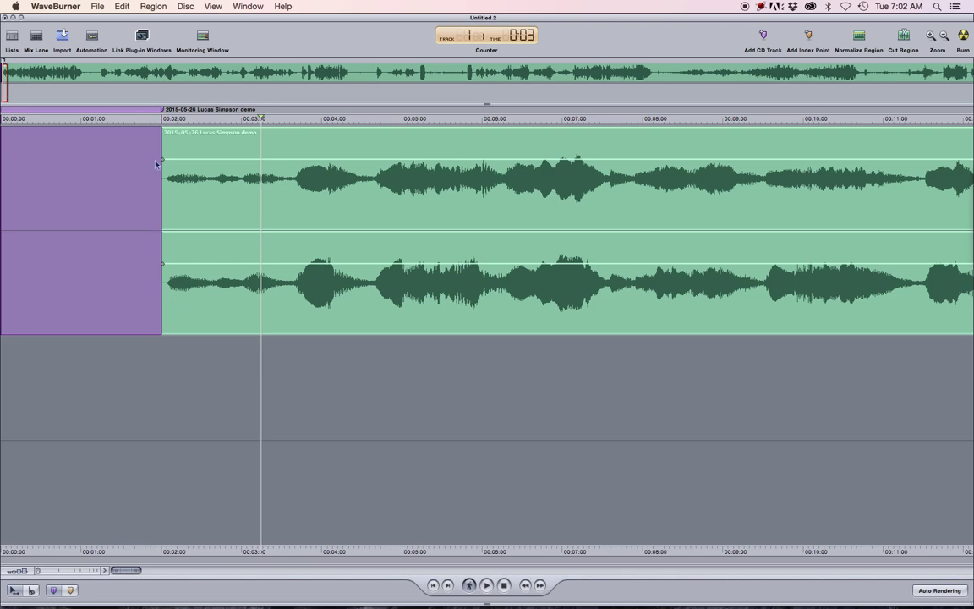
pyautogui.click(164, 117)
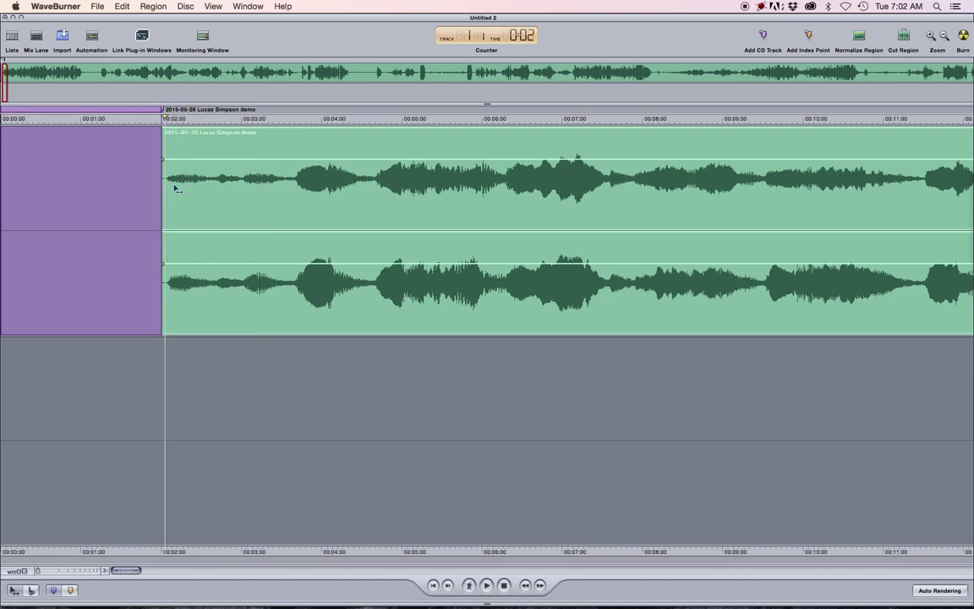
pyautogui.hotkey('ctrl', 'Right')
pyautogui.press('super+Right')
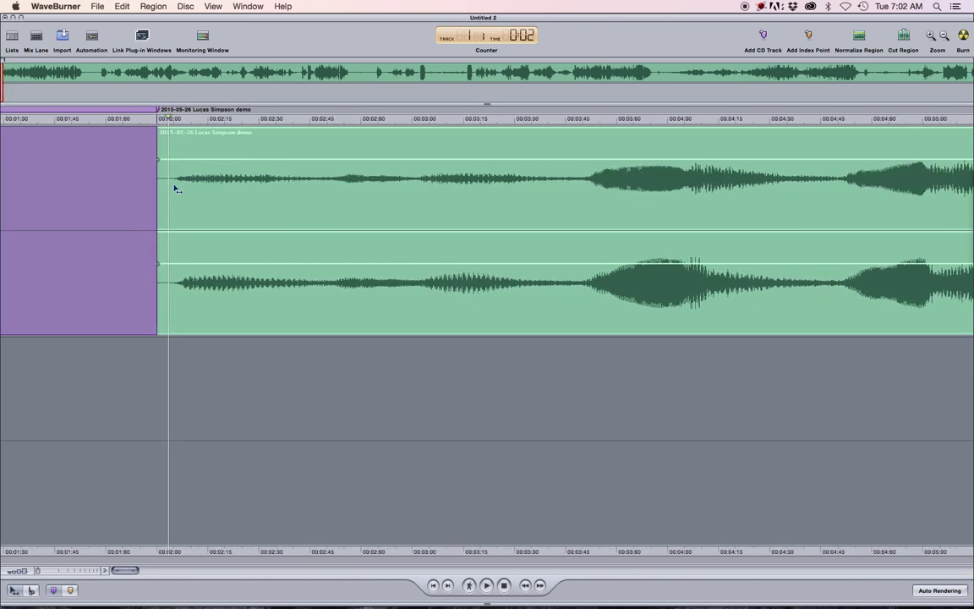
pyautogui.press('space')
pyautogui.press('space')
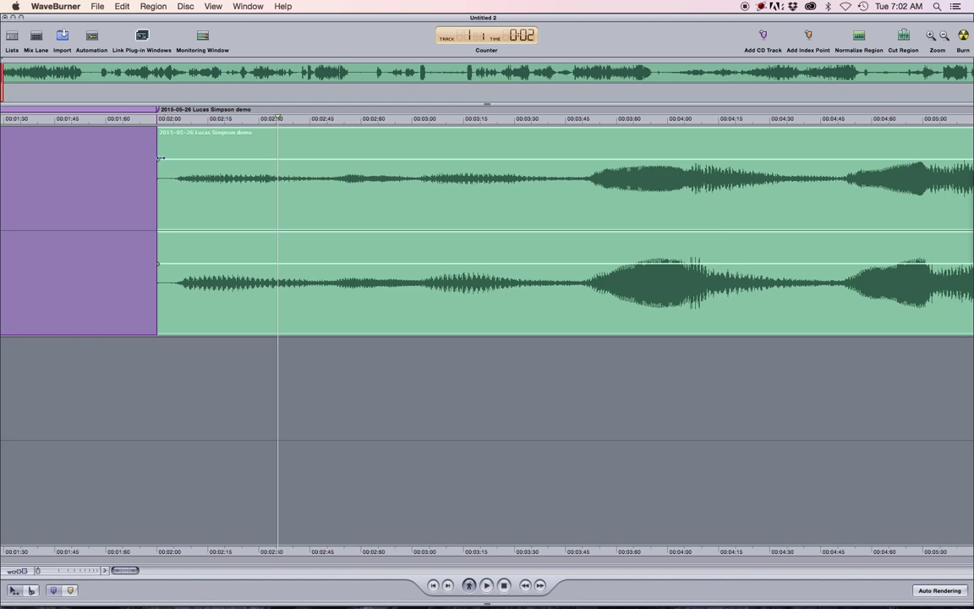
# Add a very short fade-in at the start of the demo region and listen to the transition out of the opening pause
pyautogui.moveTo(160, 158); pyautogui.dragTo(170, 158)
pyautogui.click(43, 118)
pyautogui.press('space')
pyautogui.press('space')
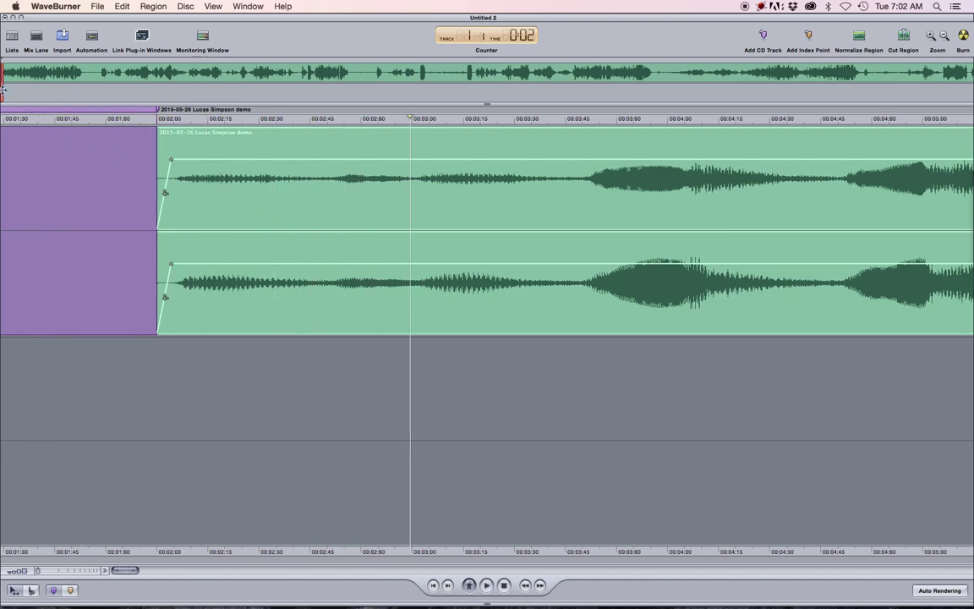
# Split the demo region in the quiet gap after the first piece, at about 03:29
pyautogui.moveTo(2, 89); pyautogui.dragTo(90, 77)
pyautogui.click(263, 118)
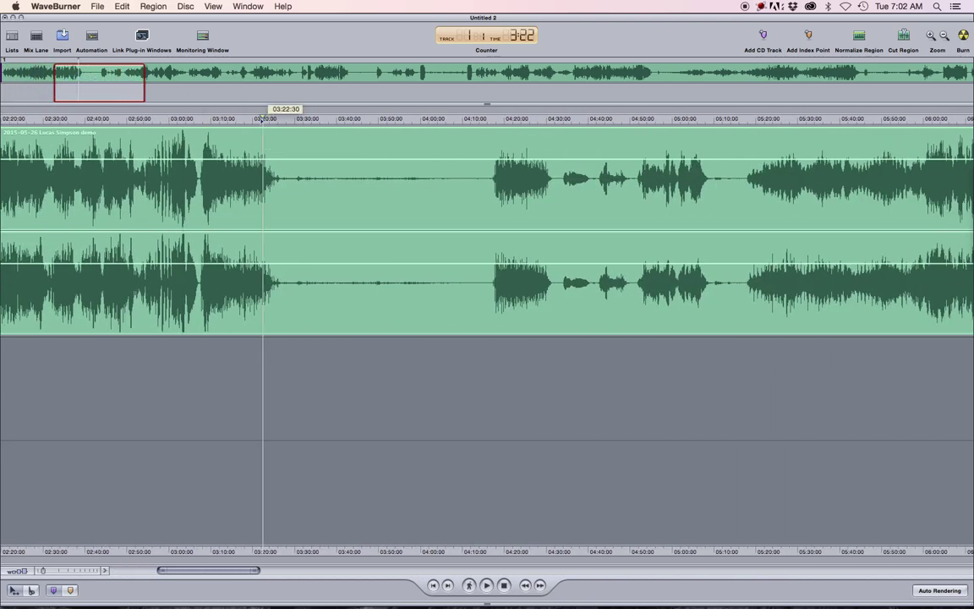
pyautogui.click(518, 118)
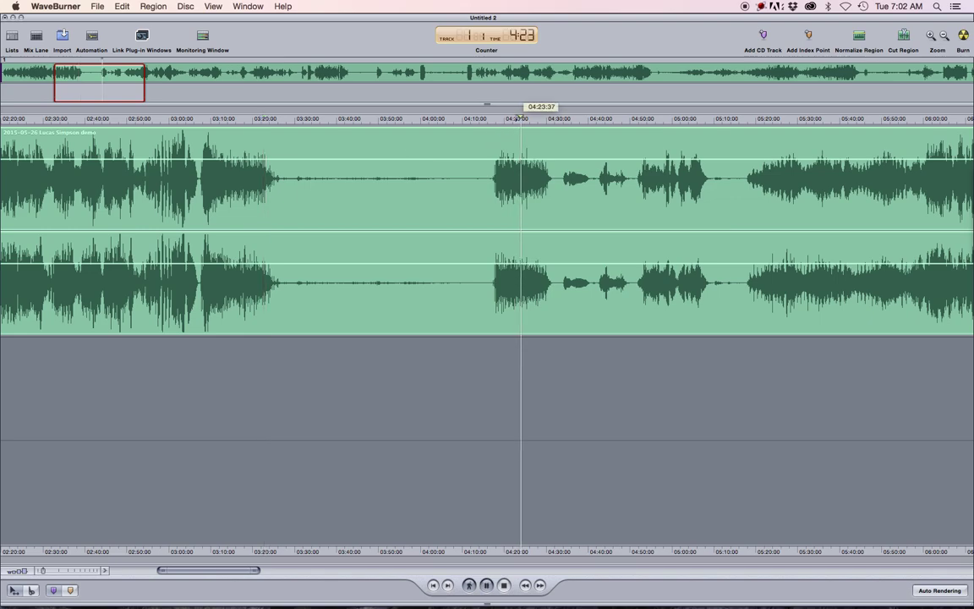
pyautogui.click(294, 208)
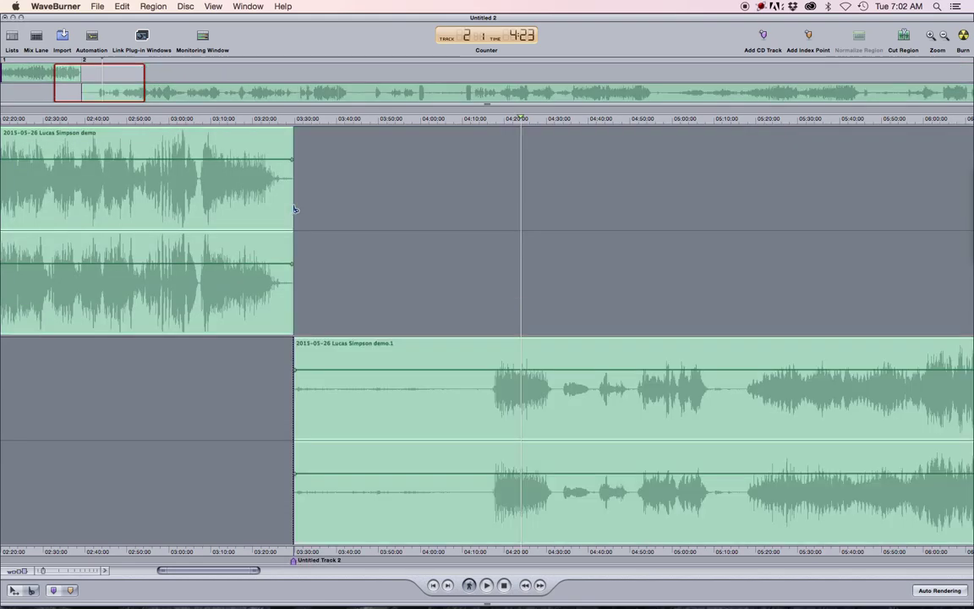
# Trim about 58 seconds off the start of the second region, up to the tail of its first loud burst
pyautogui.moveTo(293, 411); pyautogui.dragTo(539, 374)
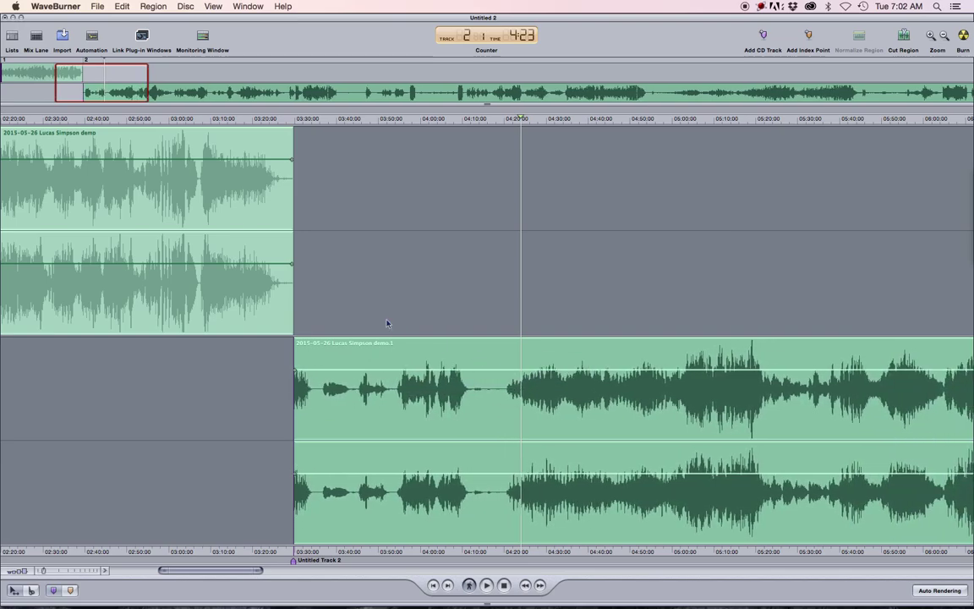
pyautogui.moveTo(117, 83); pyautogui.dragTo(99, 100)
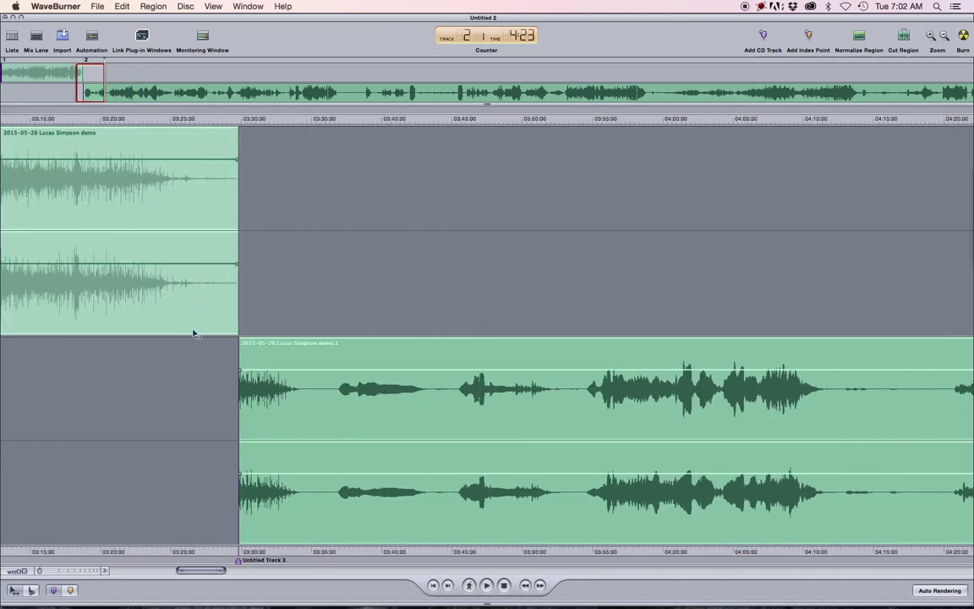
pyautogui.moveTo(90, 93); pyautogui.dragTo(85, 95)
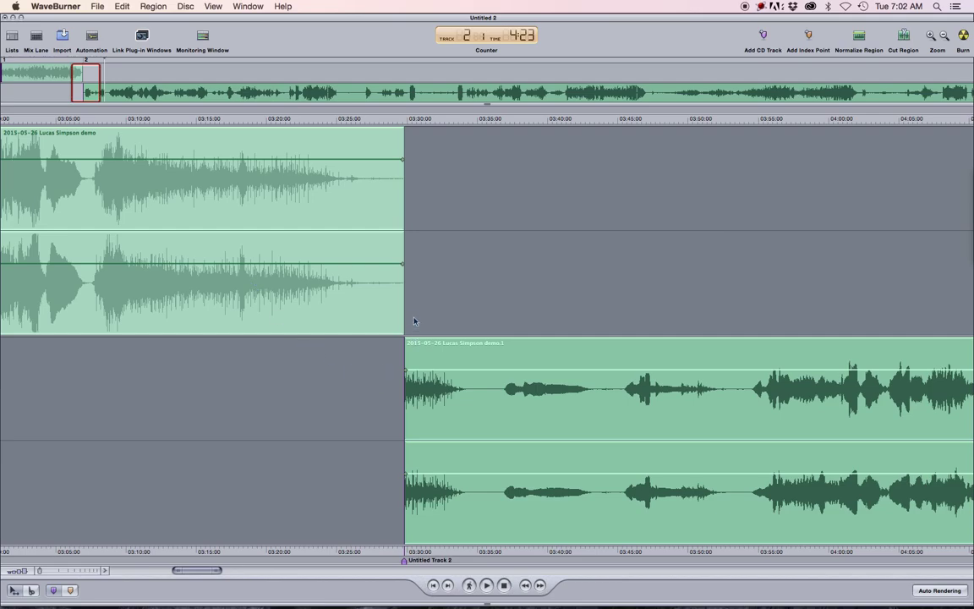
# Shorten the first region to end at about 03:23 and overlap the second region by about 3 seconds to create a crossfade
pyautogui.moveTo(400, 316); pyautogui.dragTo(302, 310)
pyautogui.click(316, 409)
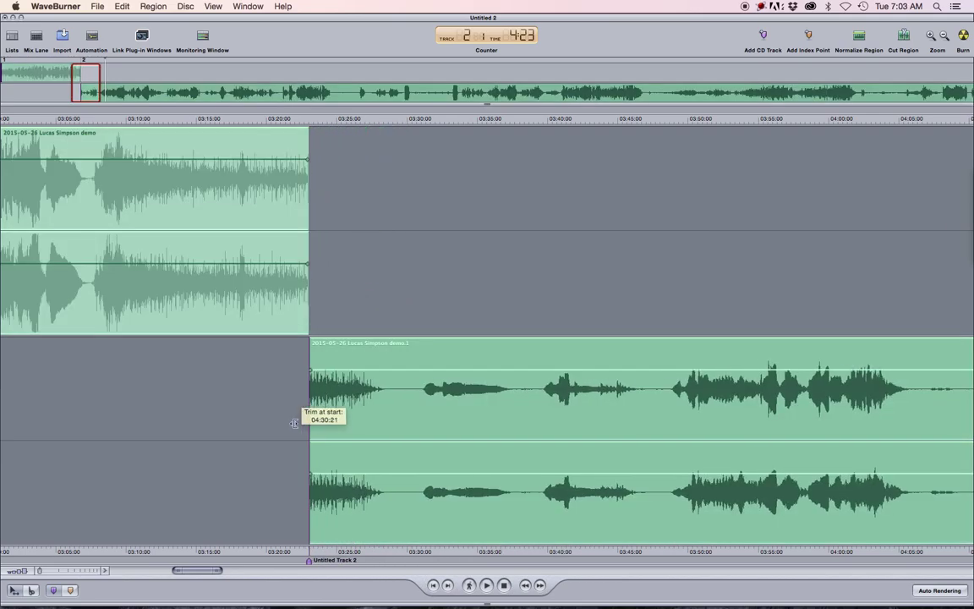
pyautogui.moveTo(336, 423); pyautogui.dragTo(307, 425)
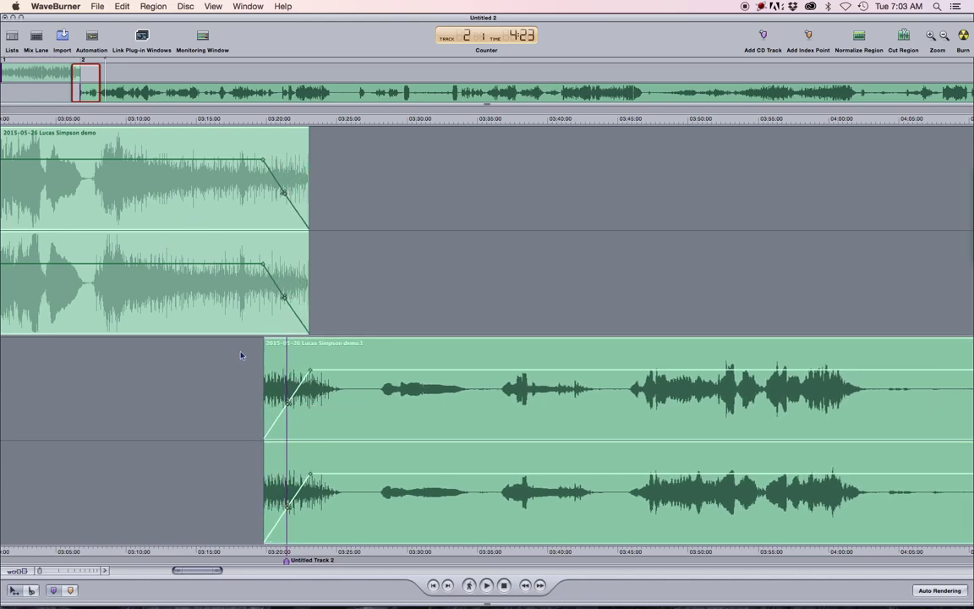
# Listen to the crossfade between the two regions and on into the second piece
pyautogui.click(214, 119)
pyautogui.press('space')
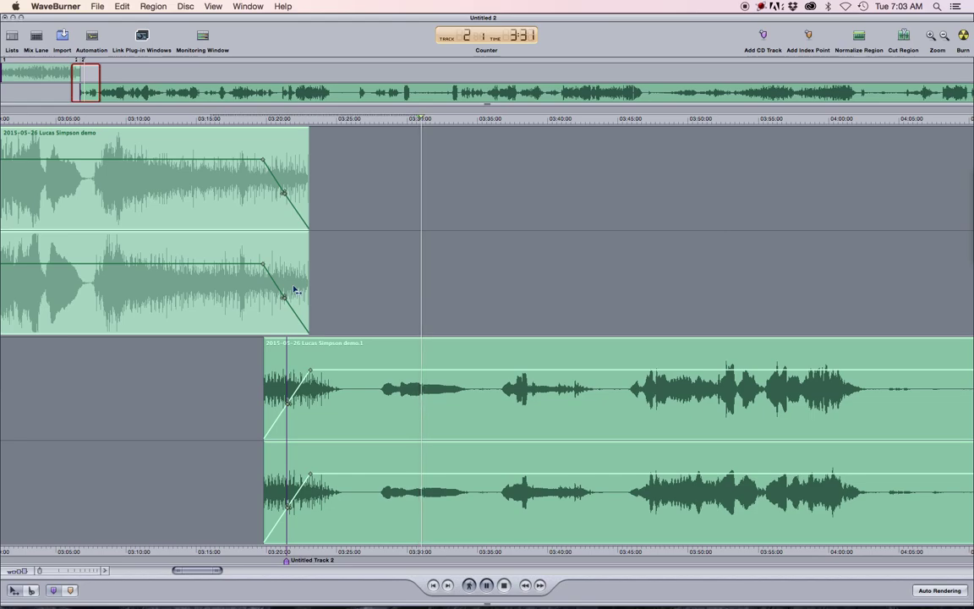
pyautogui.press('space')
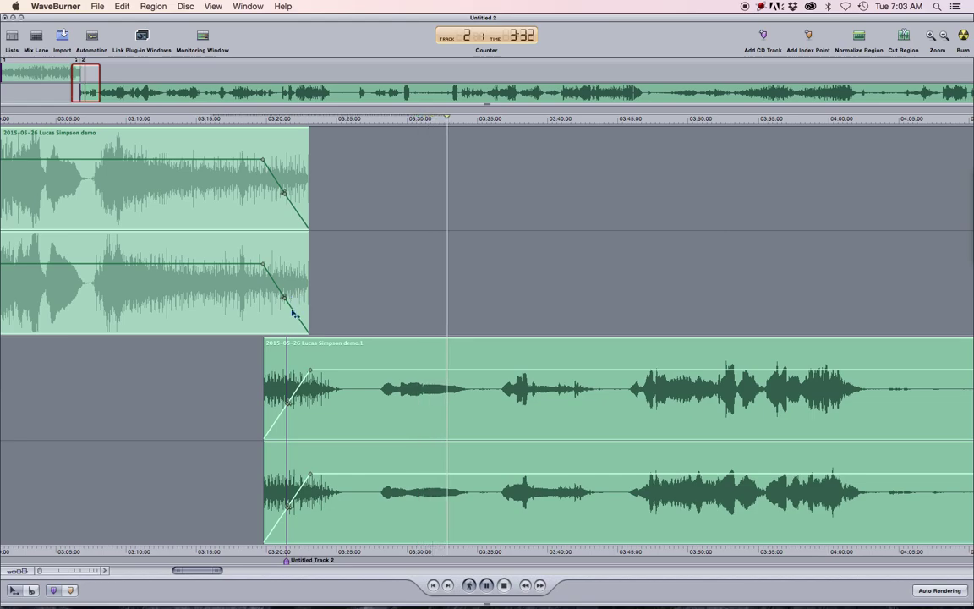
# Move the Track 2 marker to about 03:27, just before the second piece begins, and check it against the waveform
pyautogui.moveTo(293, 564); pyautogui.dragTo(382, 562)
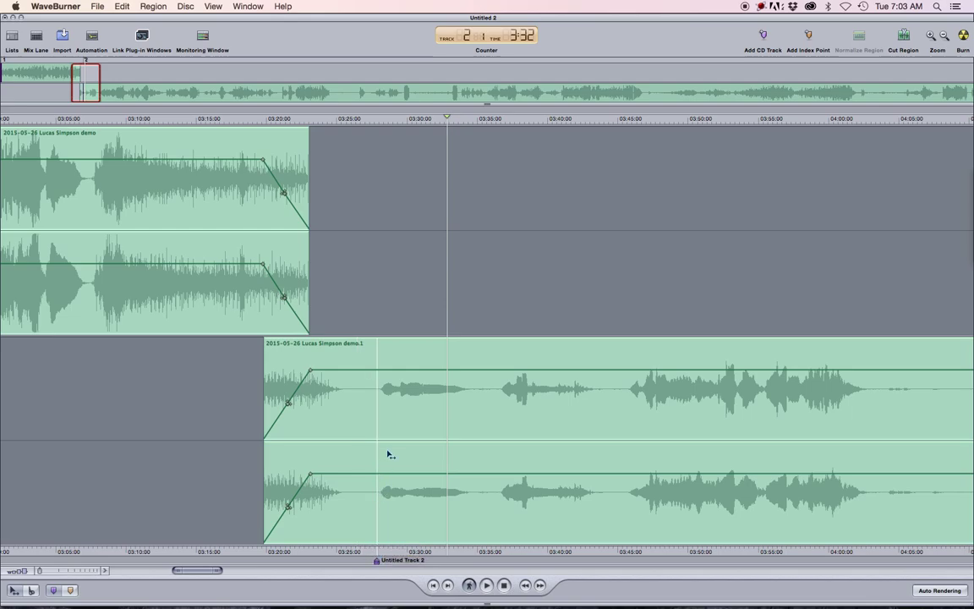
pyautogui.click(378, 116)
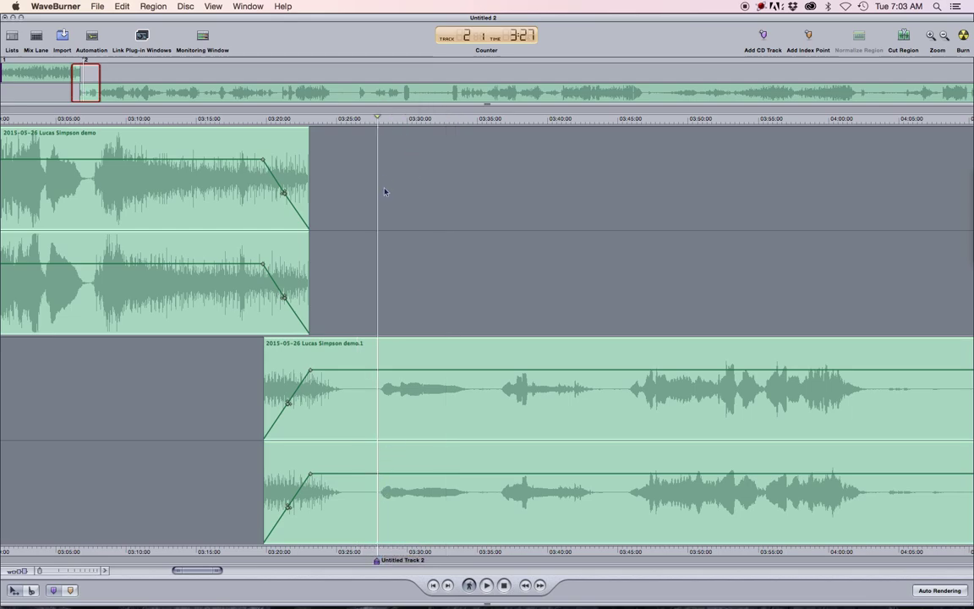
pyautogui.hotkey('ctrl', 'Right')
pyautogui.press('super+Right')
pyautogui.press('super+Right')
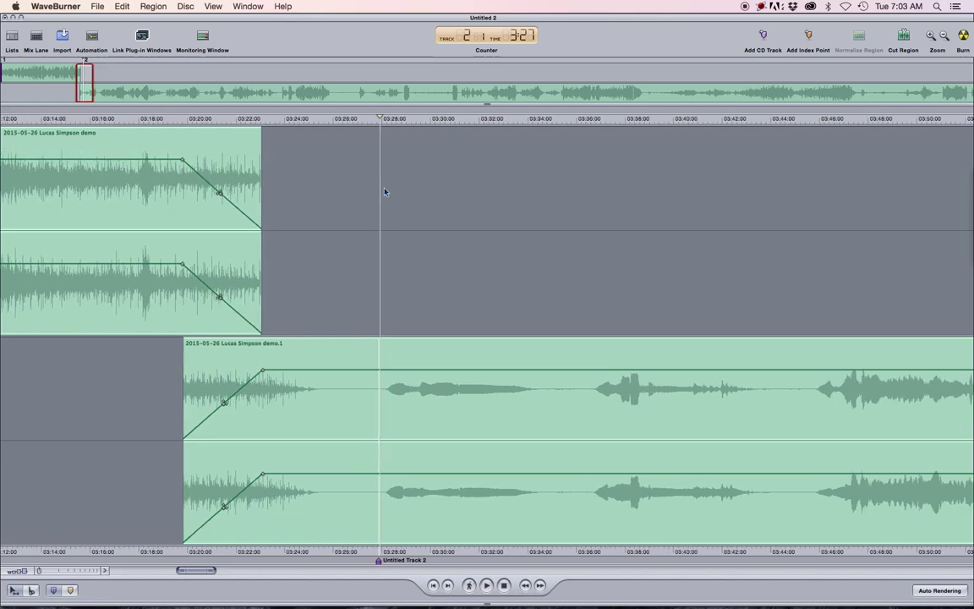
pyautogui.moveTo(380, 559)
pyautogui.mouseDown()
pyautogui.moveTo(397, 562)
pyautogui.moveTo(382, 561)
pyautogui.mouseUp()
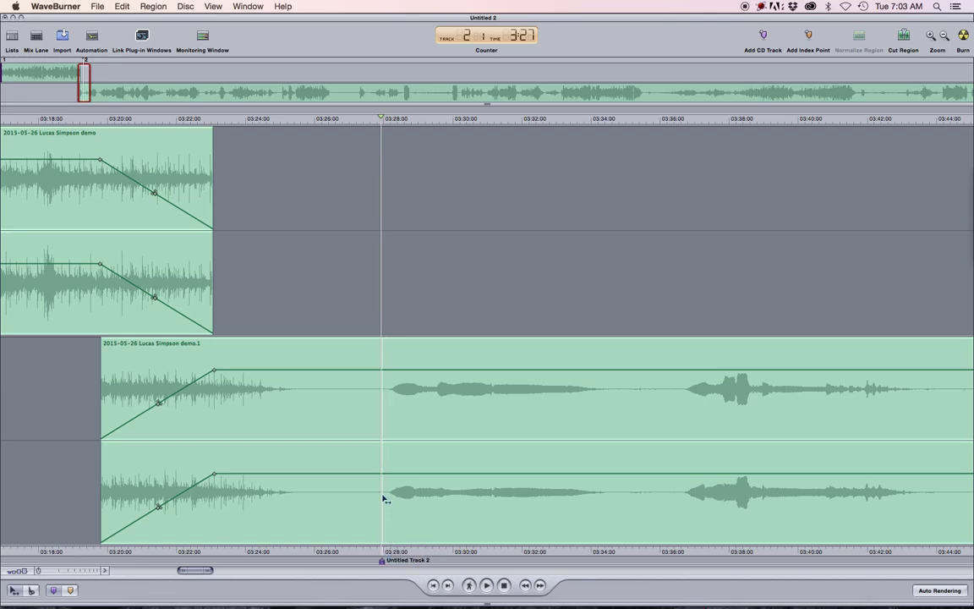
pyautogui.scroll(5, 382, 496)
pyautogui.hscroll(-4, 383, 497)
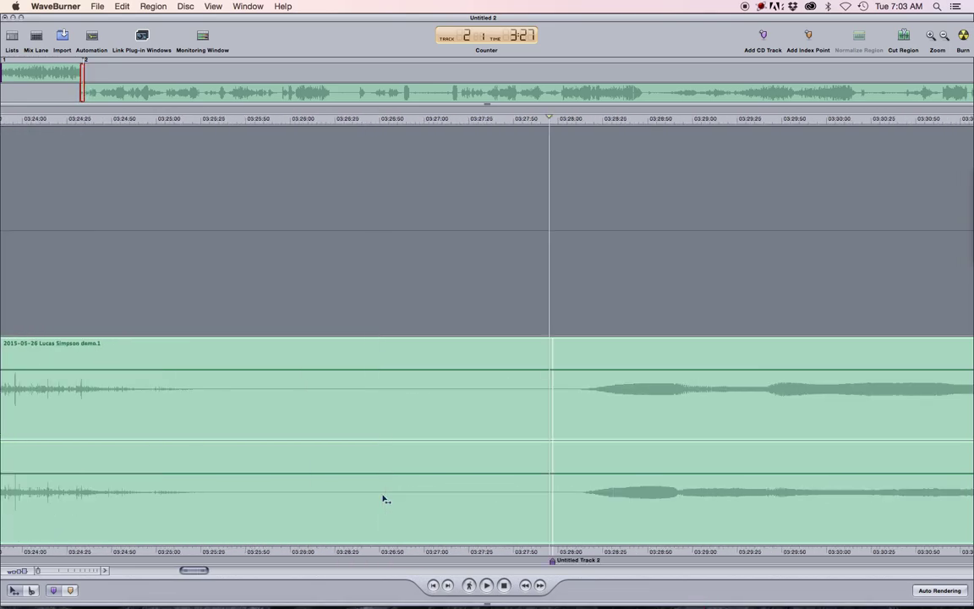
# Listen to the end of the first piece from about 03:04 and place the playhead at about 03:07
pyautogui.press('super+Left')
pyautogui.press('super+Left')
pyautogui.press('super+Left')
pyautogui.press('super+Left')
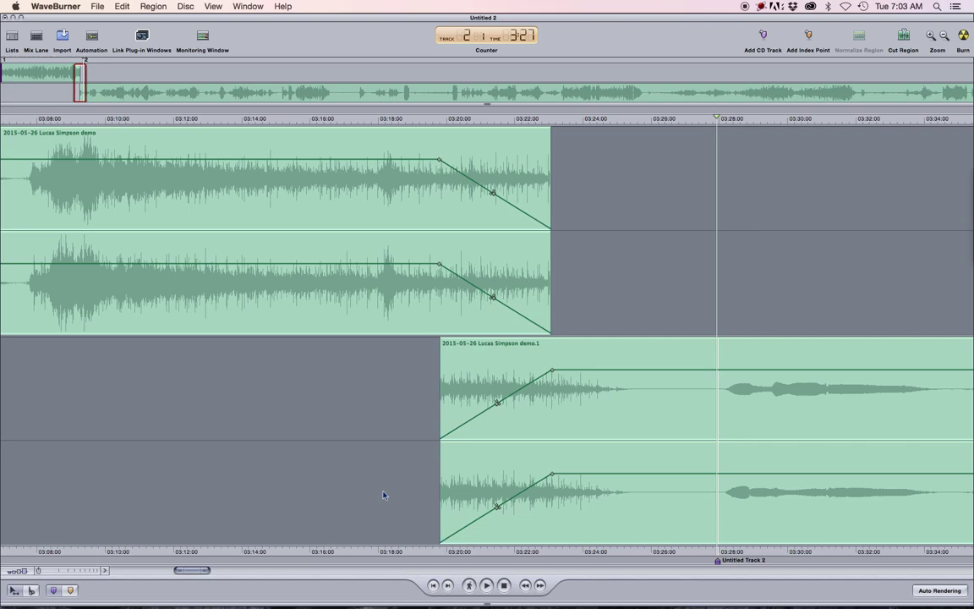
pyautogui.press('super+Left')
pyautogui.press('super+Left')
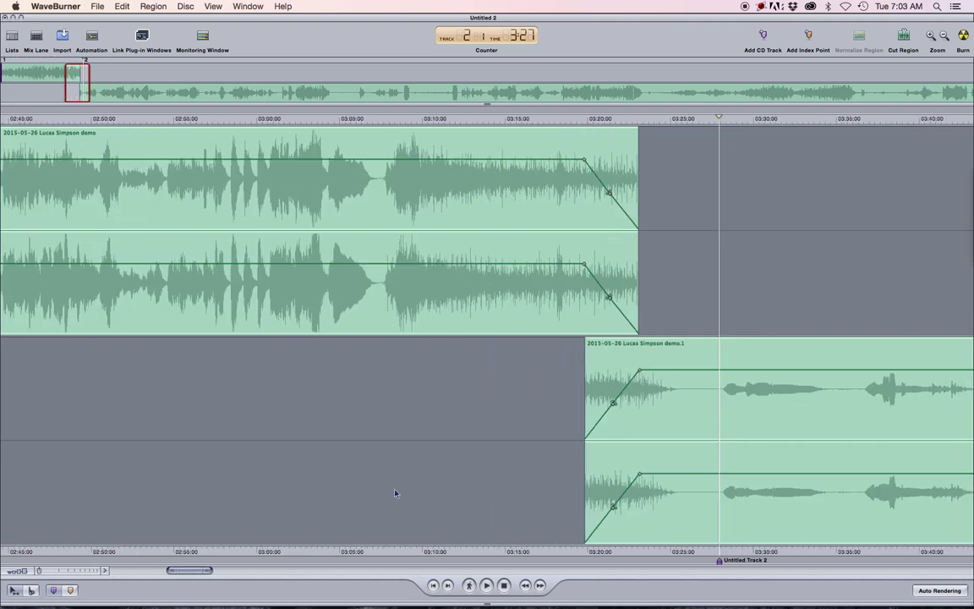
pyautogui.click(328, 121)
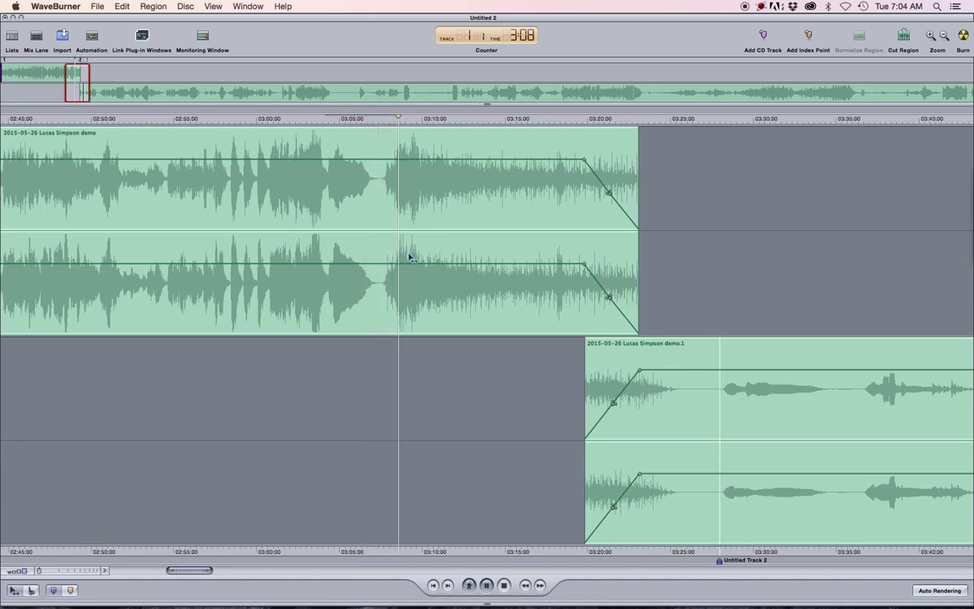
pyautogui.click(384, 118)
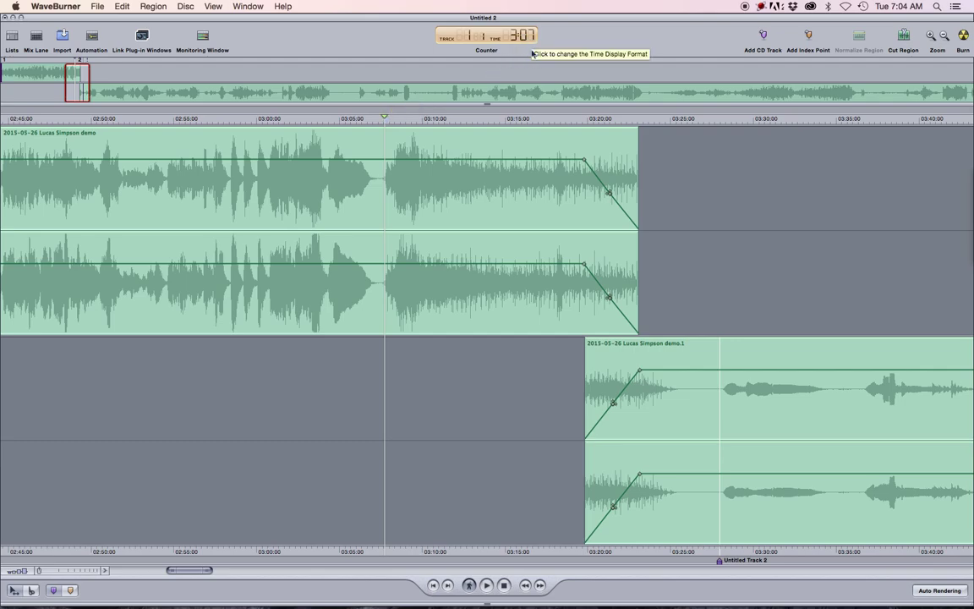
# Shorten the first region to end at about 03:18, listen to the crossfade from about 03:14, and return the playhead to about 03:17
pyautogui.click(671, 118)
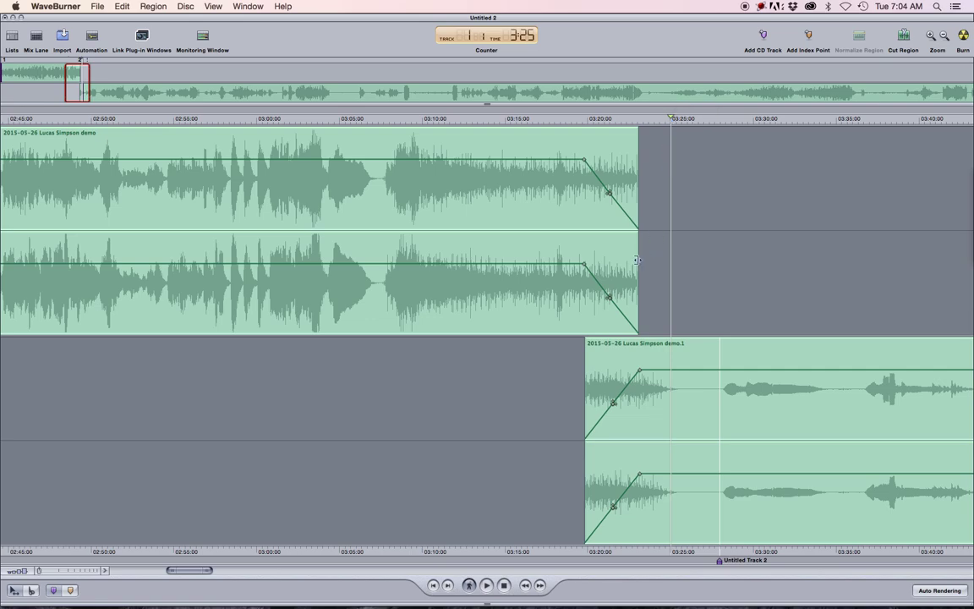
pyautogui.moveTo(637, 260); pyautogui.dragTo(569, 260)
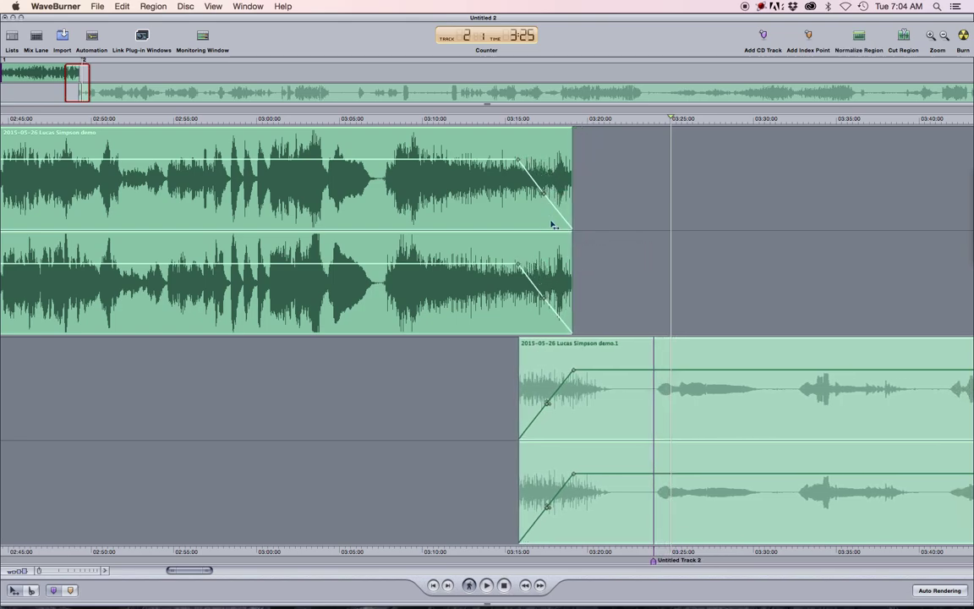
pyautogui.click(507, 119)
pyautogui.press('space')
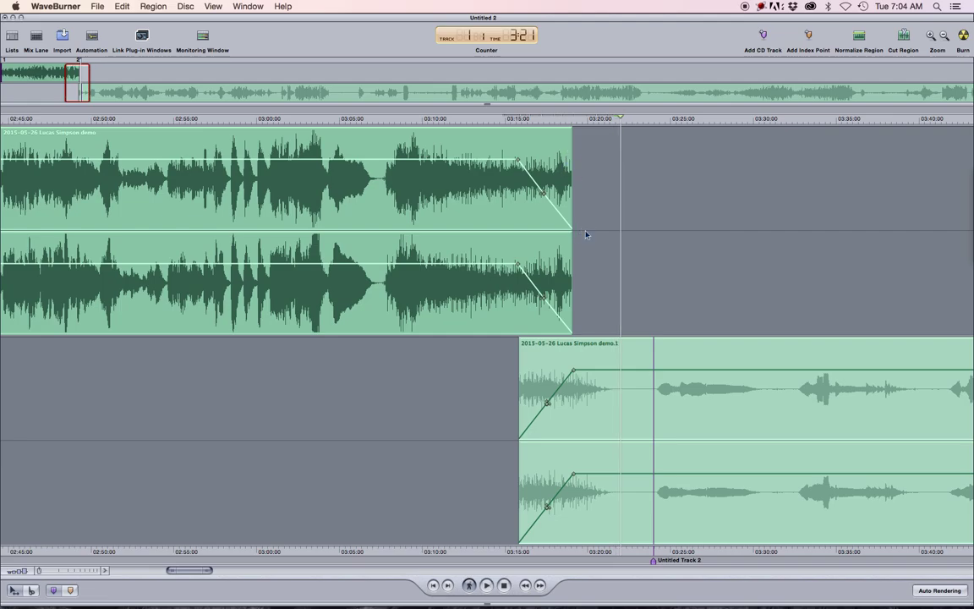
pyautogui.click(555, 124)
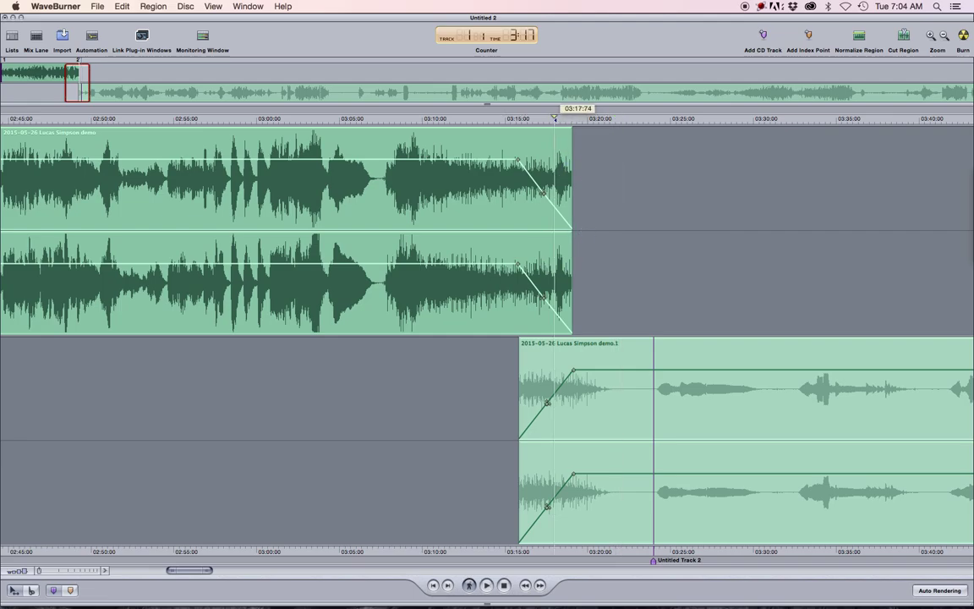
# Reshape the first region's fade-out and the second region's fade-in into convex curves, and listen to the crossfade from about 03:15
pyautogui.hotkey('ctrl', 'Right')
pyautogui.hotkey('ctrl', 'Right')
pyautogui.hscroll(-1, 554, 129)
pyautogui.scroll(1, 557, 134)
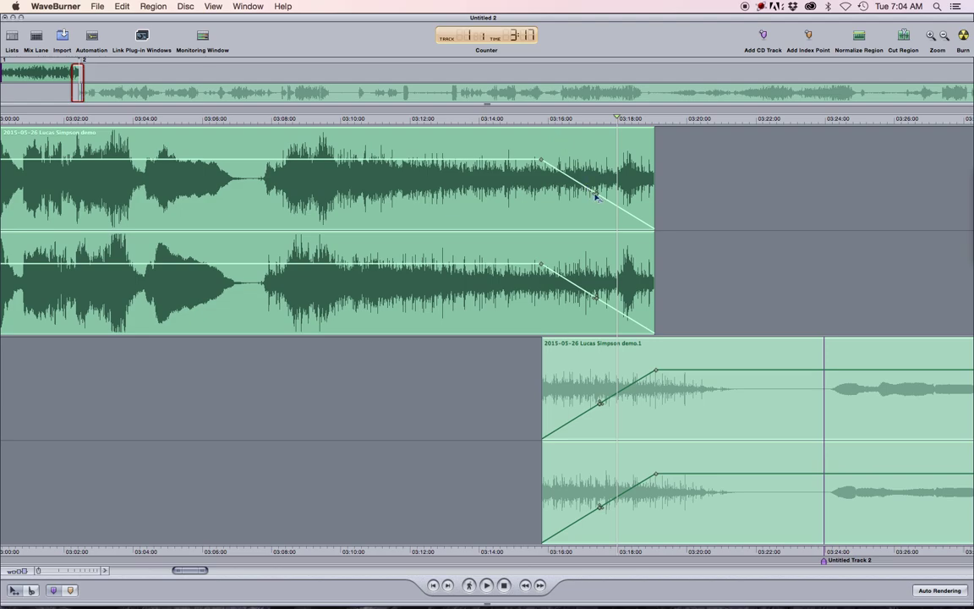
pyautogui.moveTo(598, 192); pyautogui.dragTo(601, 159)
pyautogui.moveTo(599, 407); pyautogui.dragTo(595, 370)
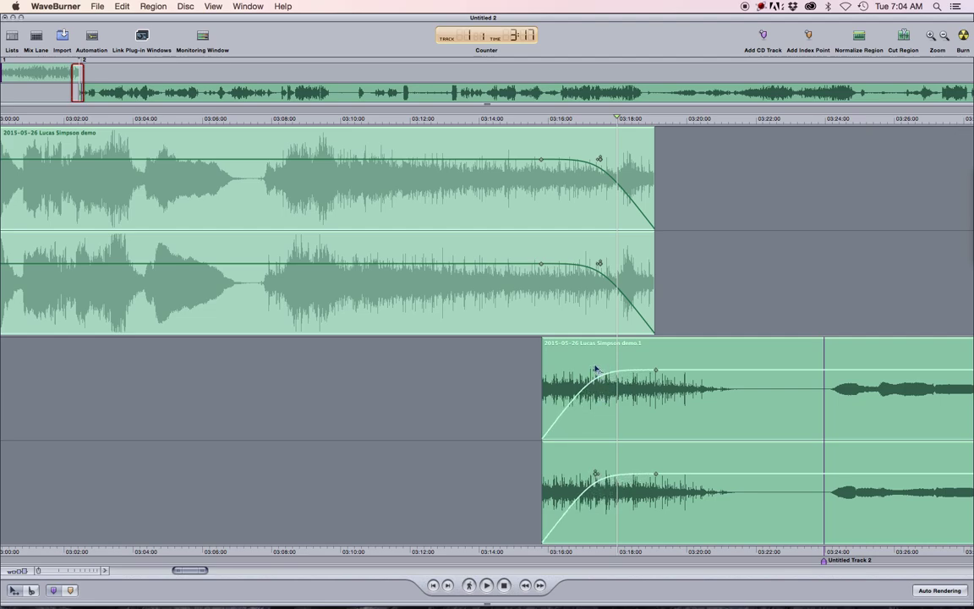
pyautogui.click(524, 121)
pyautogui.press('space')
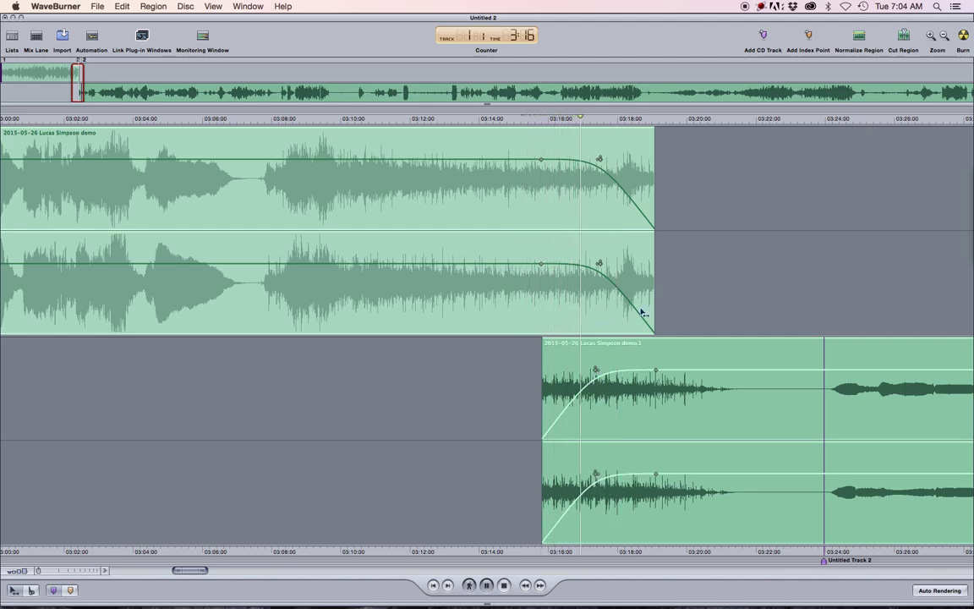
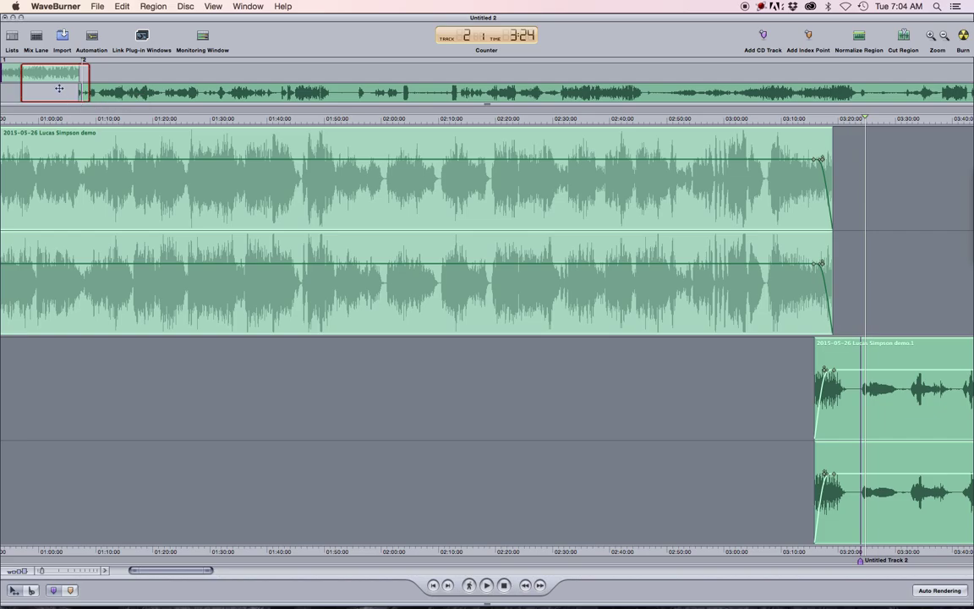
# Listen to the applause at about 13:41 and to the quiet passage that follows at about 14:22
pyautogui.moveTo(59, 88); pyautogui.dragTo(332, 85)
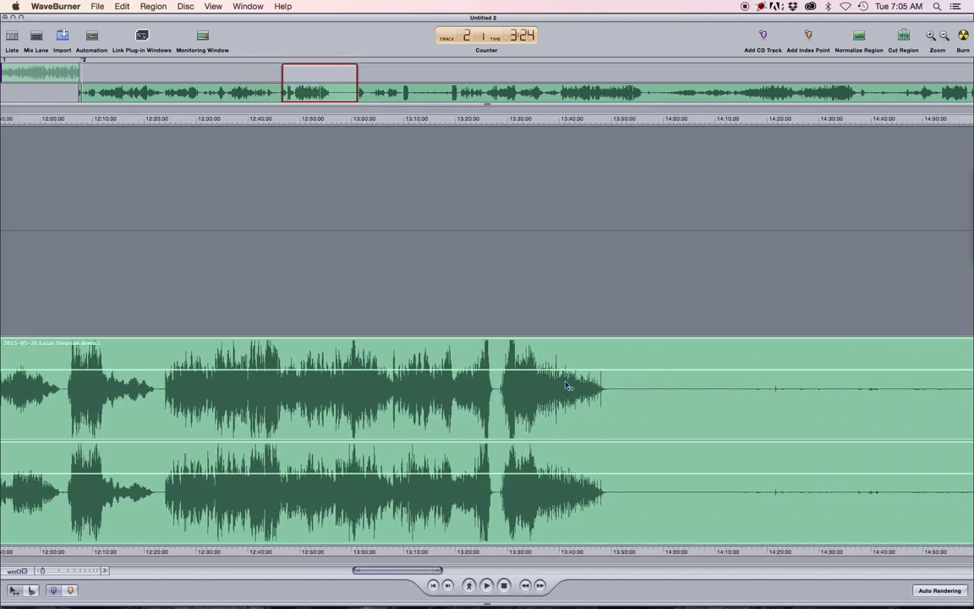
pyautogui.click(565, 115)
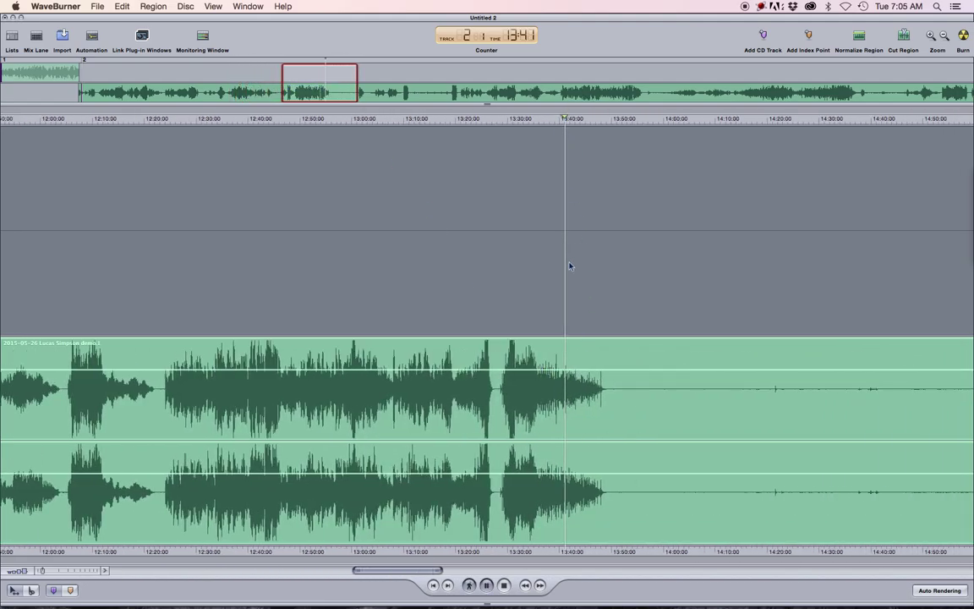
pyautogui.scroll(-3, 625, 397)
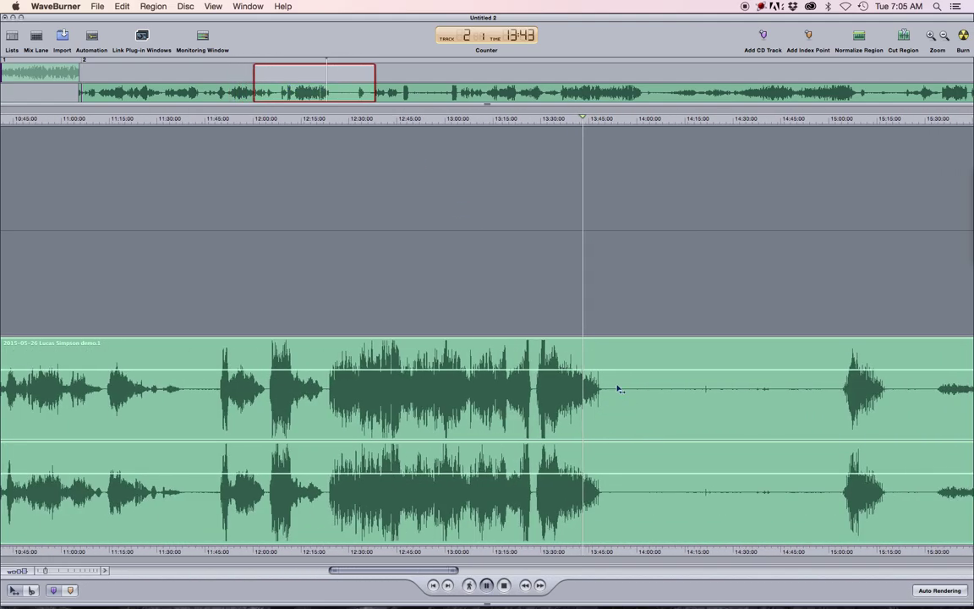
pyautogui.moveTo(320, 89); pyautogui.dragTo(367, 101)
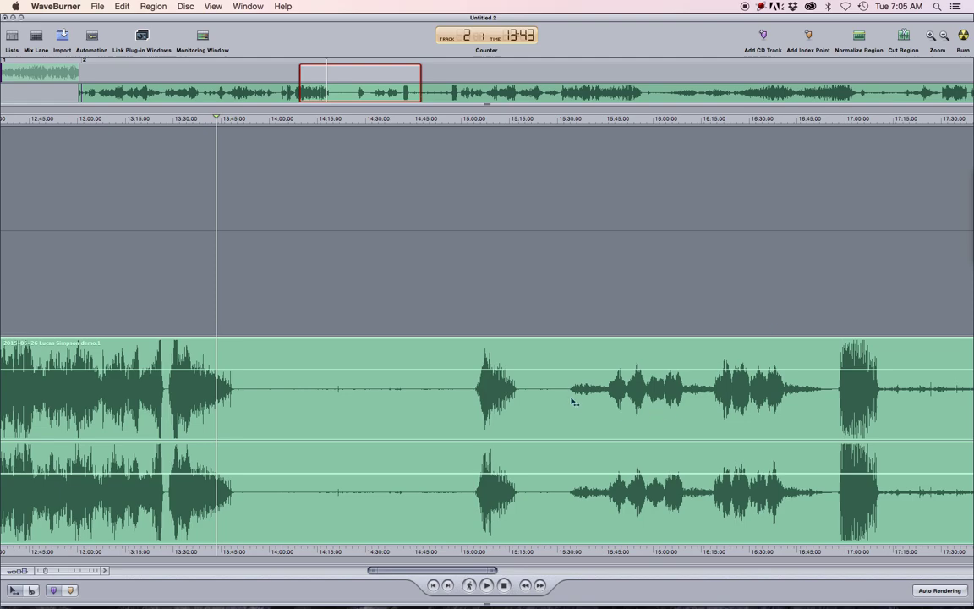
pyautogui.click(340, 119)
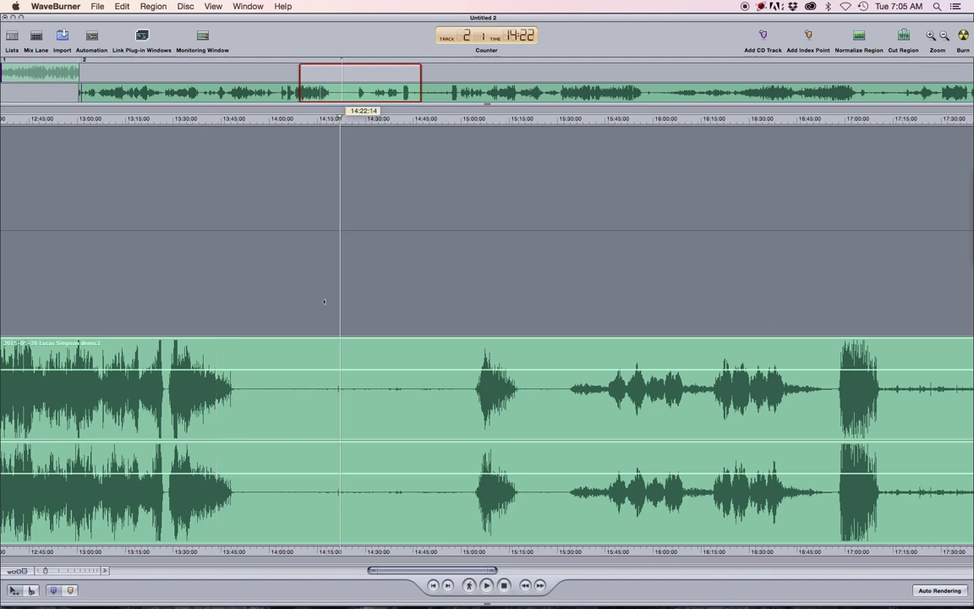
pyautogui.press('space')
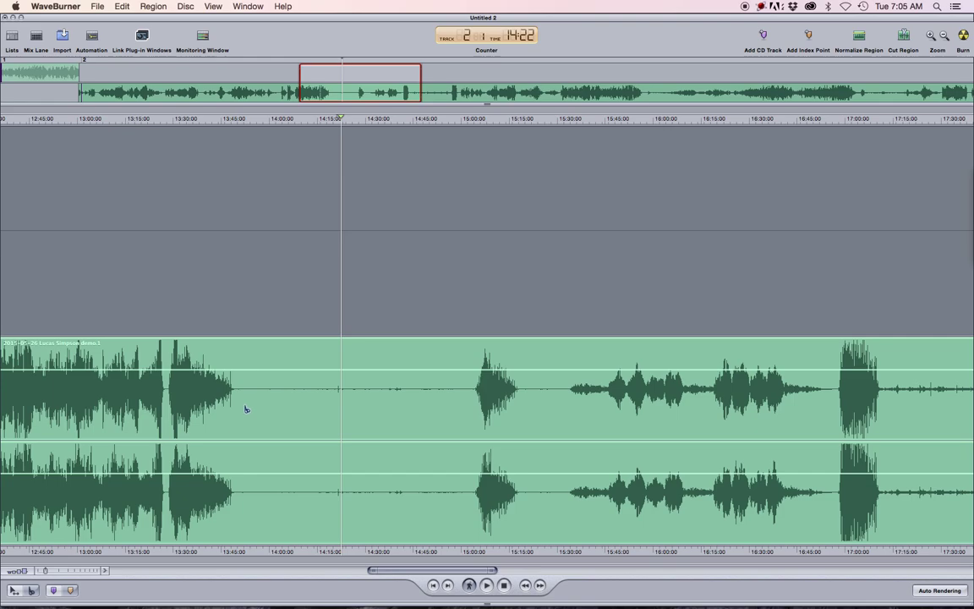
# Split the second region after the applause, cut out the quiet passage, and overlap the new third region by about 5 seconds near 13:44
pyautogui.click(245, 409)
pyautogui.moveTo(245, 325); pyautogui.dragTo(523, 327)
pyautogui.moveTo(245, 401); pyautogui.dragTo(216, 414)
pyautogui.moveTo(256, 326); pyautogui.dragTo(237, 327)
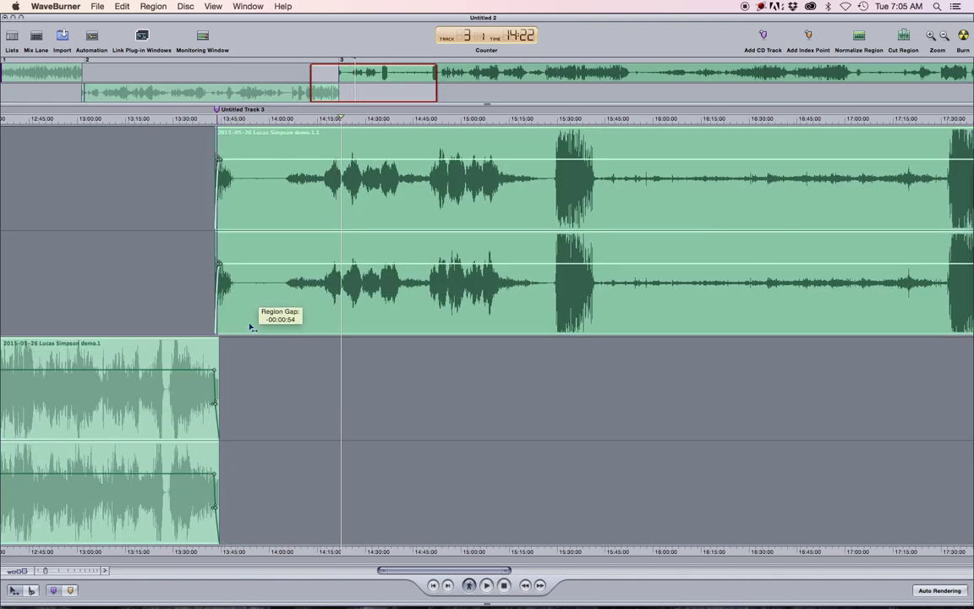
# Reshape the third region's fade-in and the second region's fade-out into convex curves, and listen to the crossfade from about 13:38
pyautogui.click(213, 117)
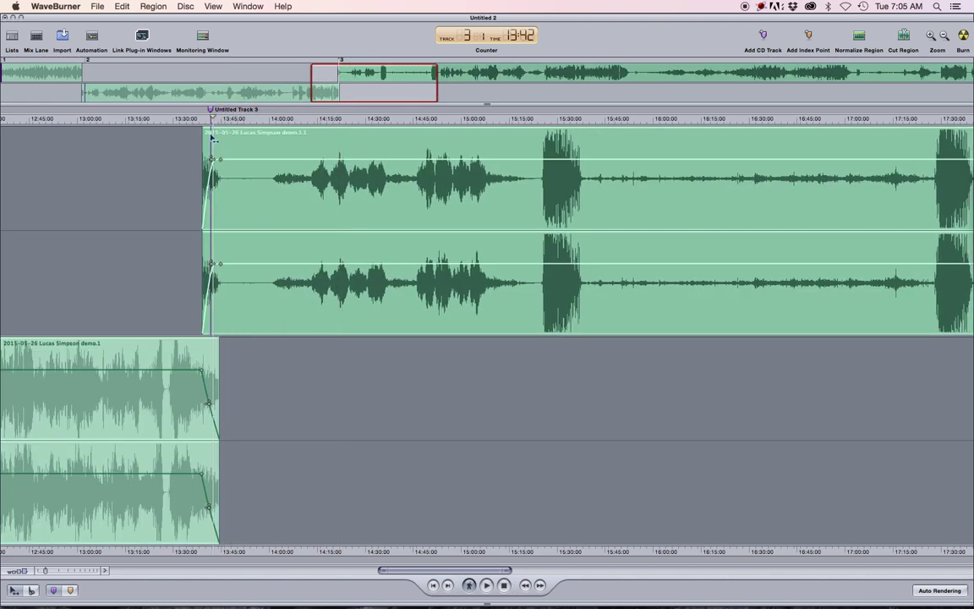
pyautogui.hotkey('ctrl', 'Right')
pyautogui.hotkey('ctrl', 'Right')
pyautogui.hotkey('ctrl', 'Right')
pyautogui.hotkey('ctrl', 'Right')
pyautogui.hotkey('ctrl', 'Right')
pyautogui.hotkey('ctrl', 'Right')
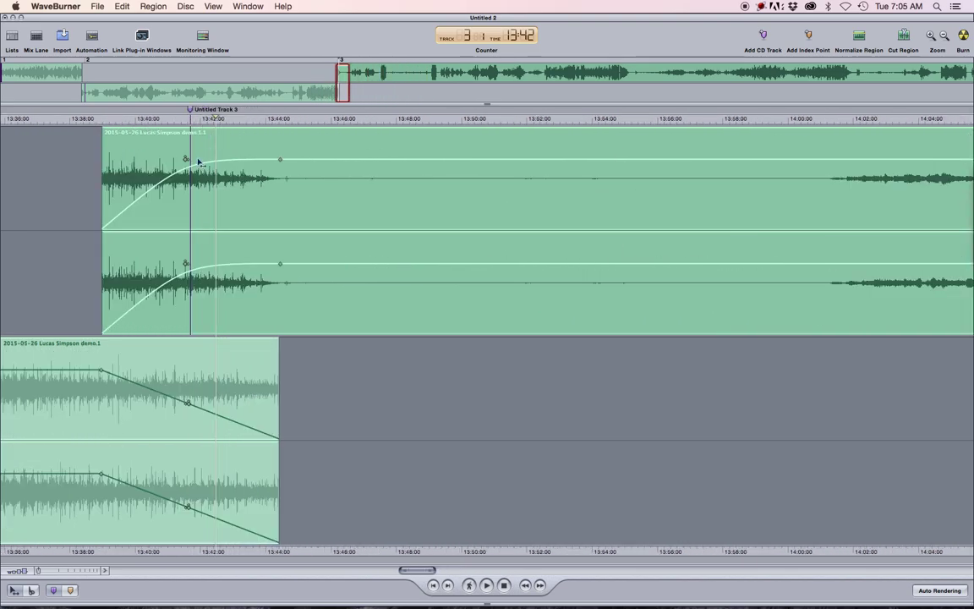
pyautogui.press('space')
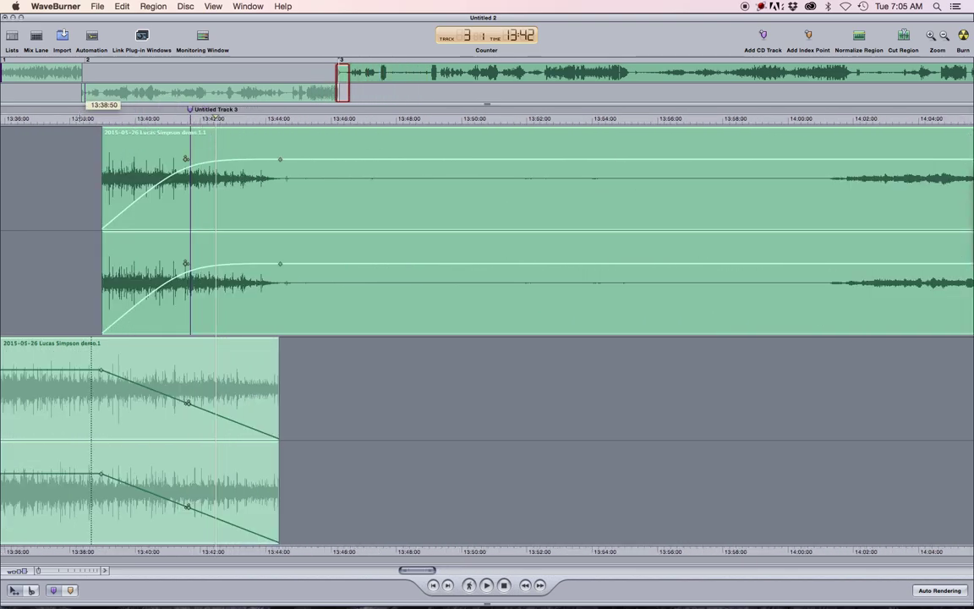
pyautogui.click(187, 402)
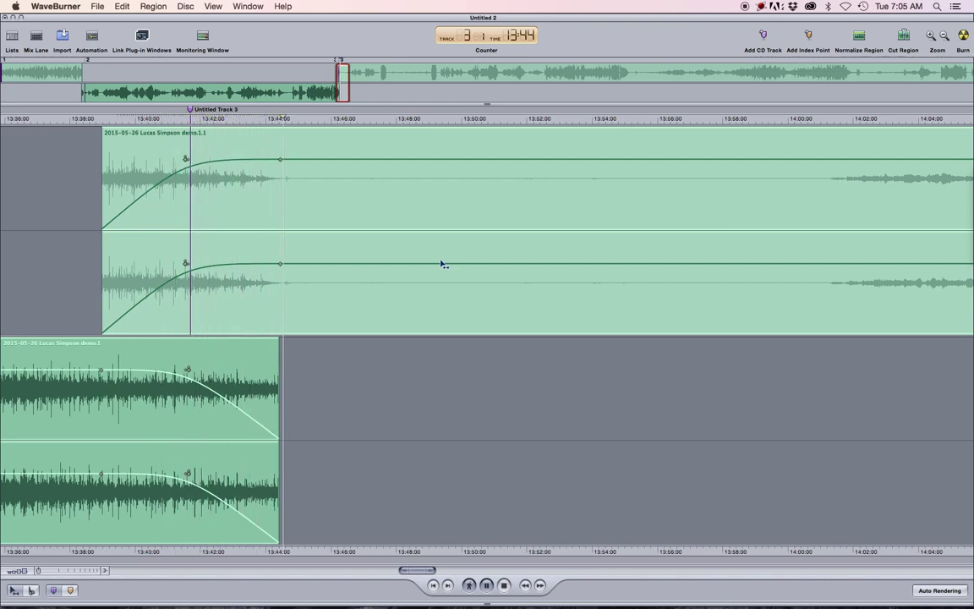
# Extend the third region's start to include more applause, reposition it to begin at about 13:40, and listen to the crossfade
pyautogui.moveTo(361, 305); pyautogui.dragTo(444, 311)
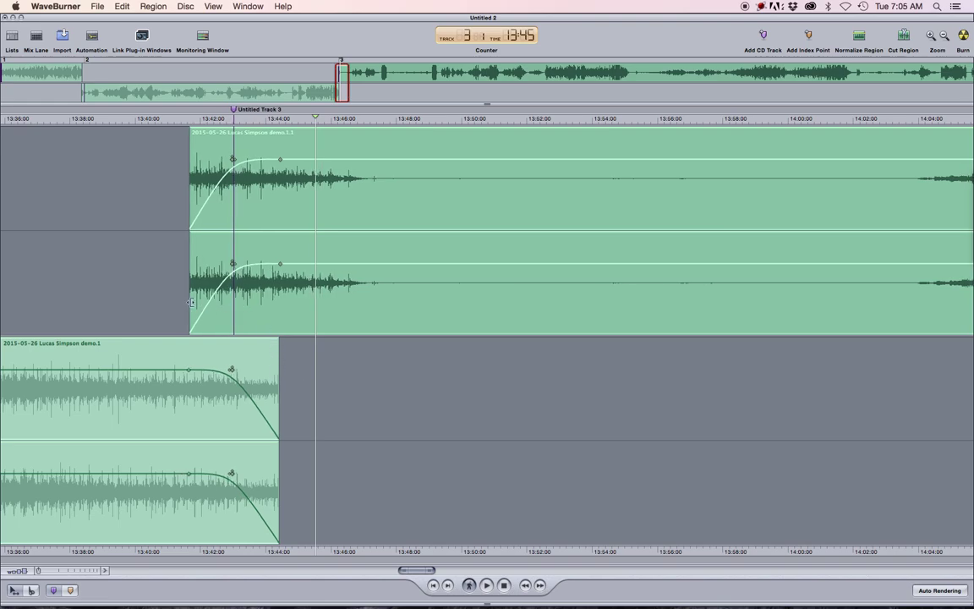
pyautogui.moveTo(191, 301); pyautogui.dragTo(140, 289)
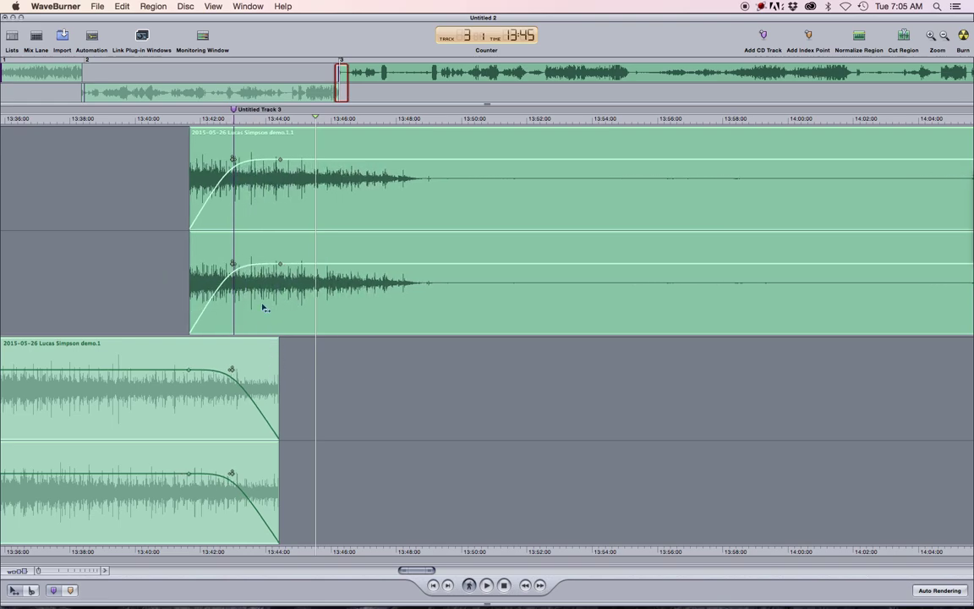
pyautogui.moveTo(264, 308); pyautogui.dragTo(250, 295)
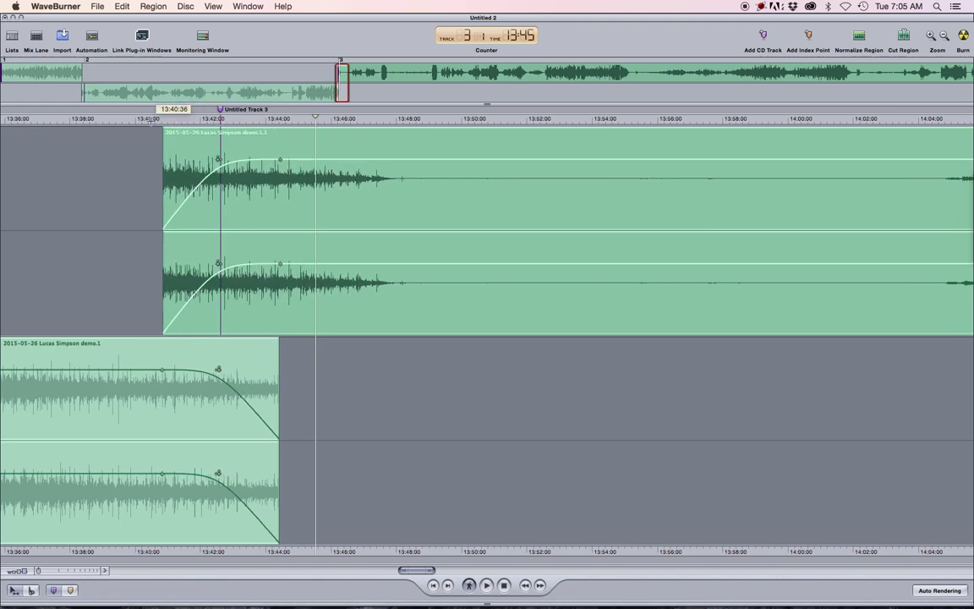
pyautogui.click(151, 117)
pyautogui.press('space')
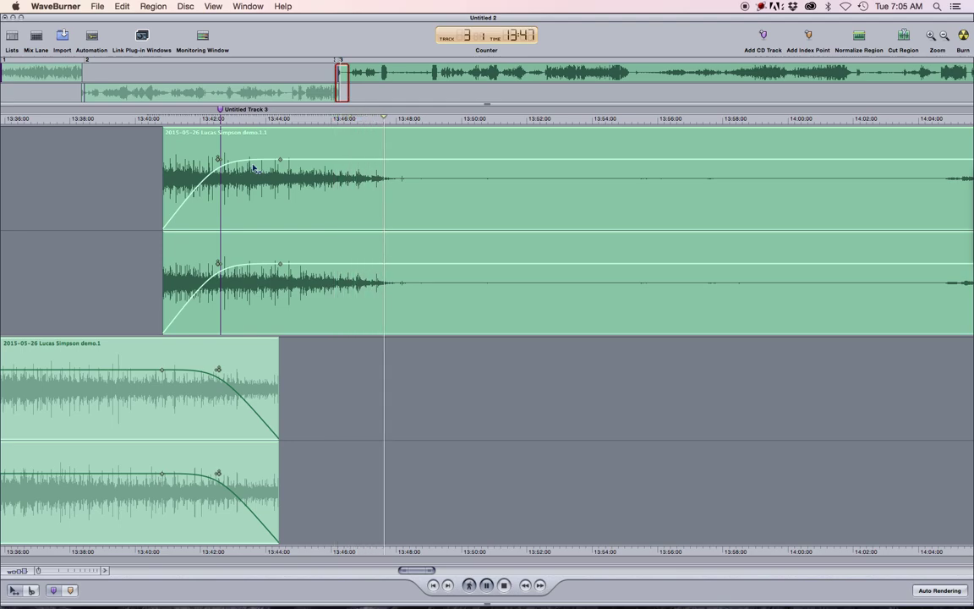
pyautogui.press('space')
# Move the Track 3 marker to about 13:45, near the end of the applause, and check it against the waveform
pyautogui.moveTo(227, 105); pyautogui.dragTo(353, 105)
pyautogui.hscroll(-8, 467, 187)
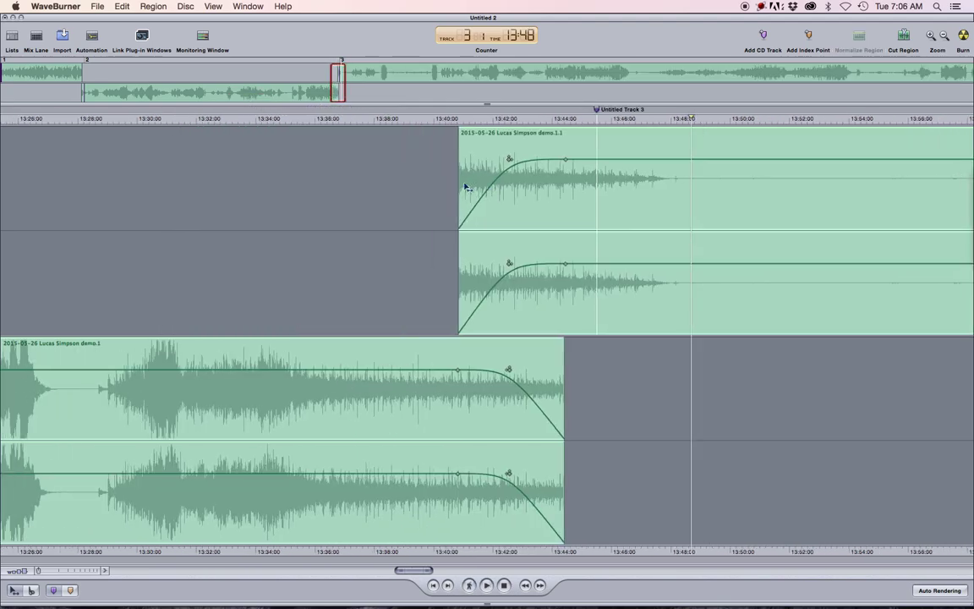
pyautogui.hscroll(3, 468, 187)
pyautogui.hscroll(2, 464, 186)
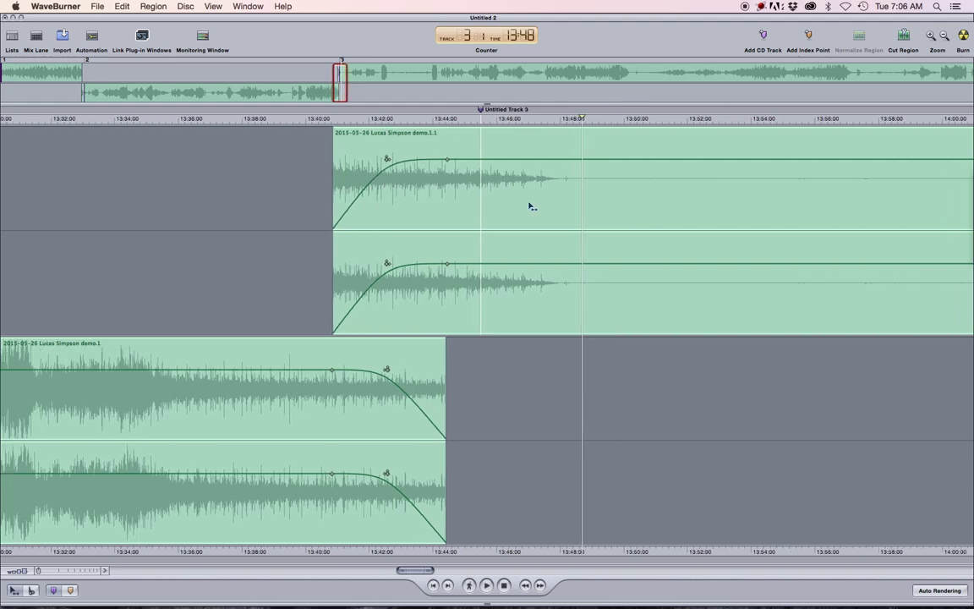
pyautogui.scroll(-3, 528, 206)
pyautogui.hscroll(5, 530, 206)
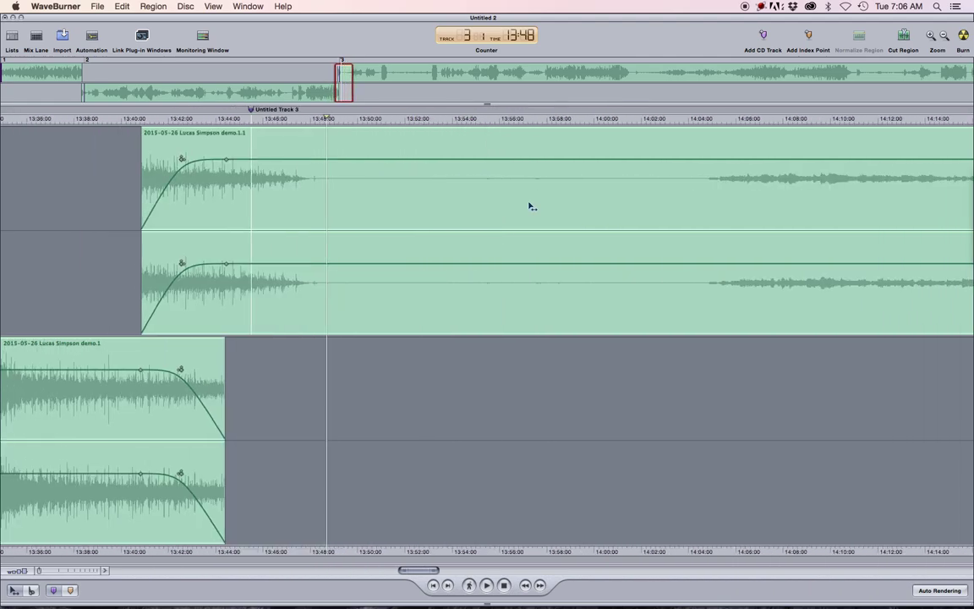
# Listen from about 13:49, split the third region at about 13:50, and trim the new region's quiet opening, overlapping it by about 2 seconds
pyautogui.click(345, 117)
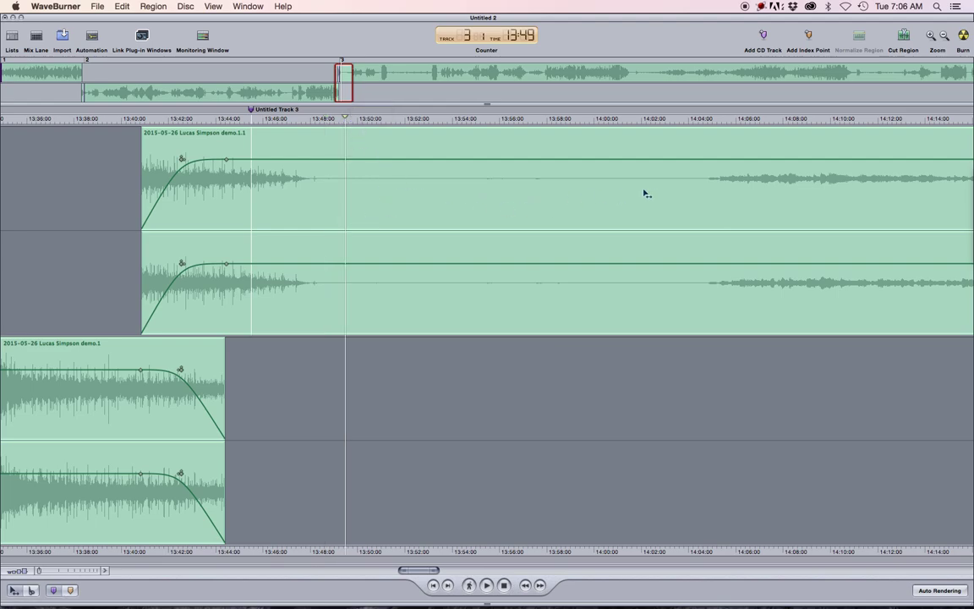
pyautogui.press('space')
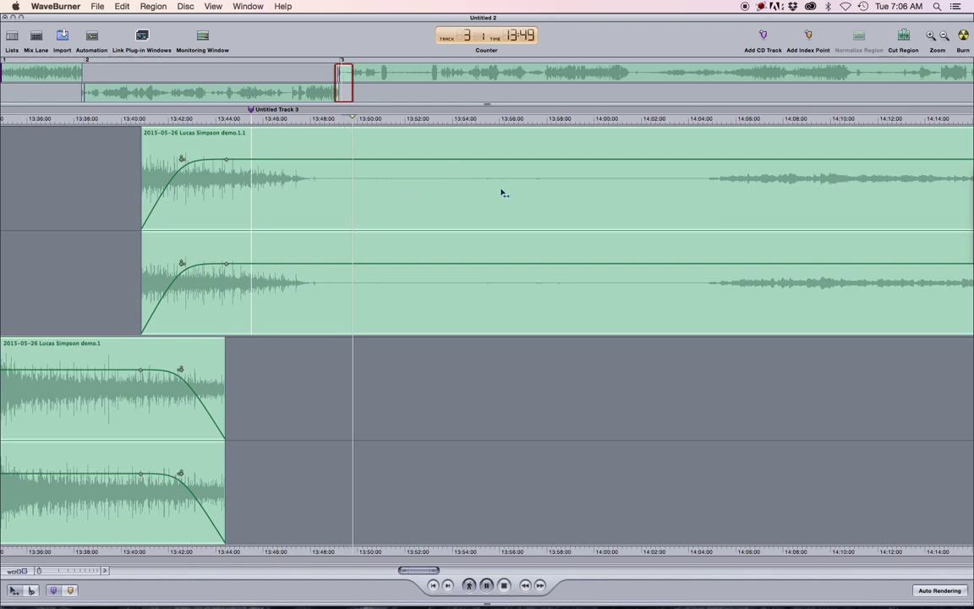
pyautogui.press('space')
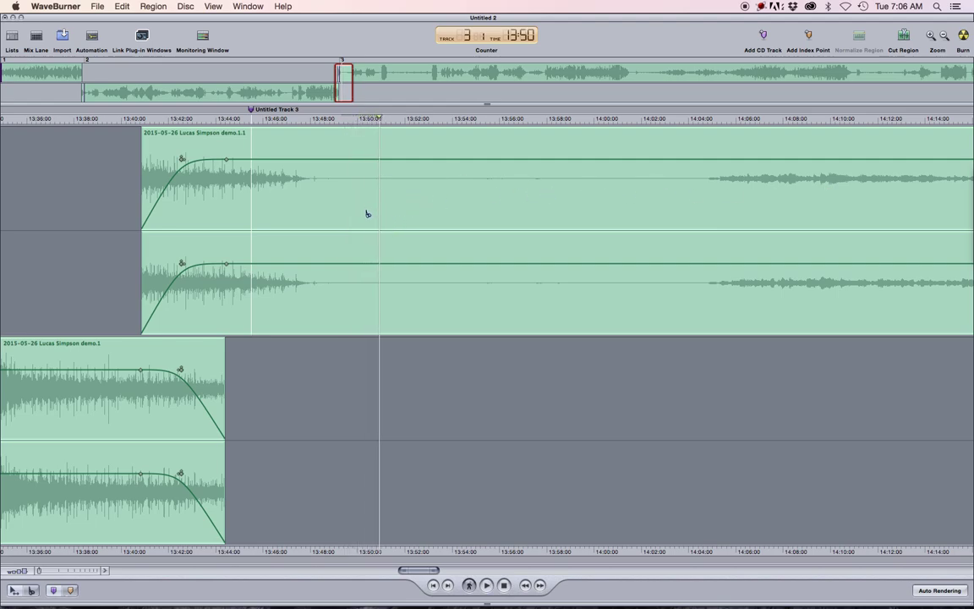
pyautogui.click(367, 214)
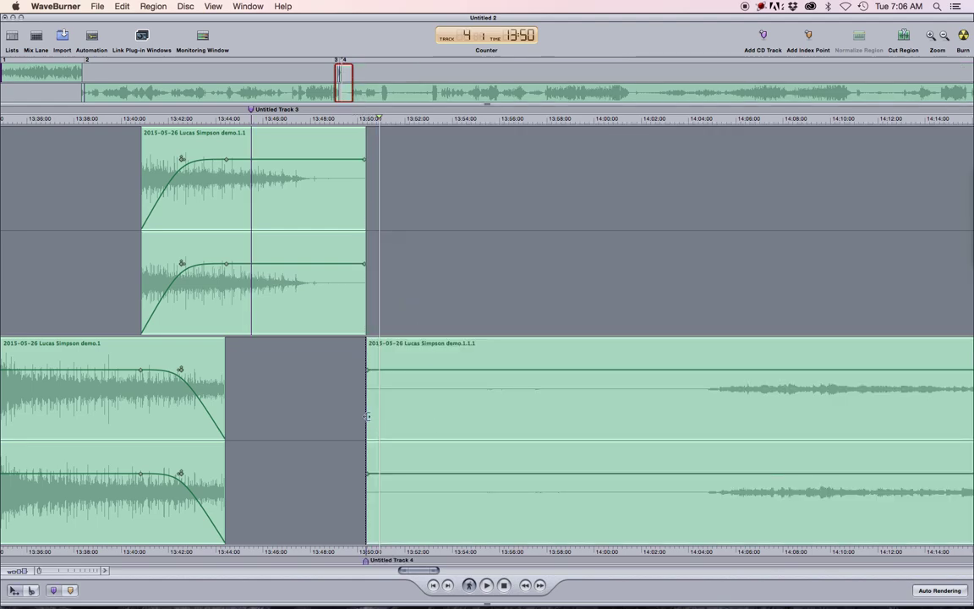
pyautogui.moveTo(367, 416)
pyautogui.mouseDown()
pyautogui.moveTo(544, 426)
pyautogui.moveTo(507, 428)
pyautogui.mouseUp()
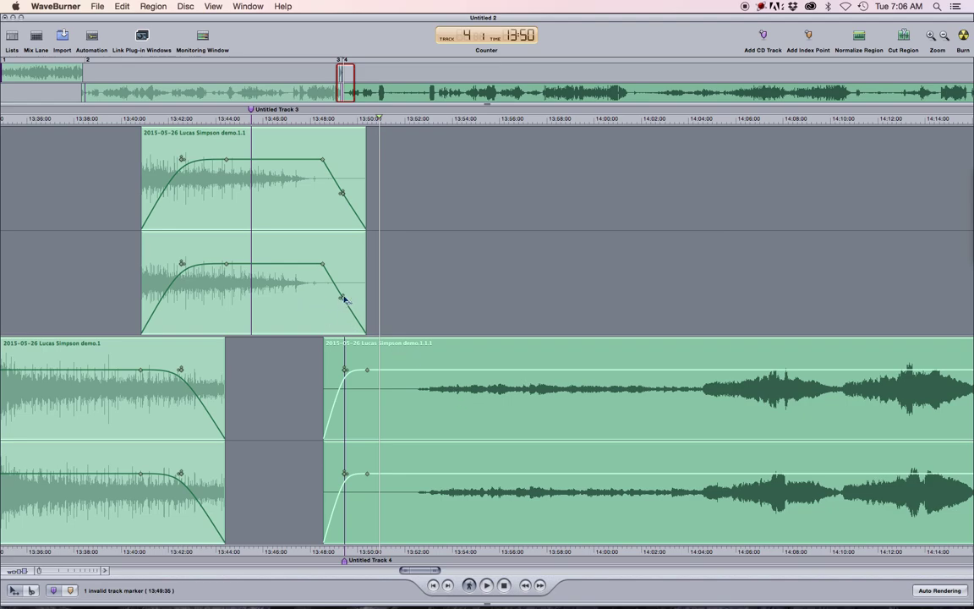
# Reshape the fade-out of the short applause region into a convex curve and check the crossfades at both its ends
pyautogui.scroll(5, 343, 299)
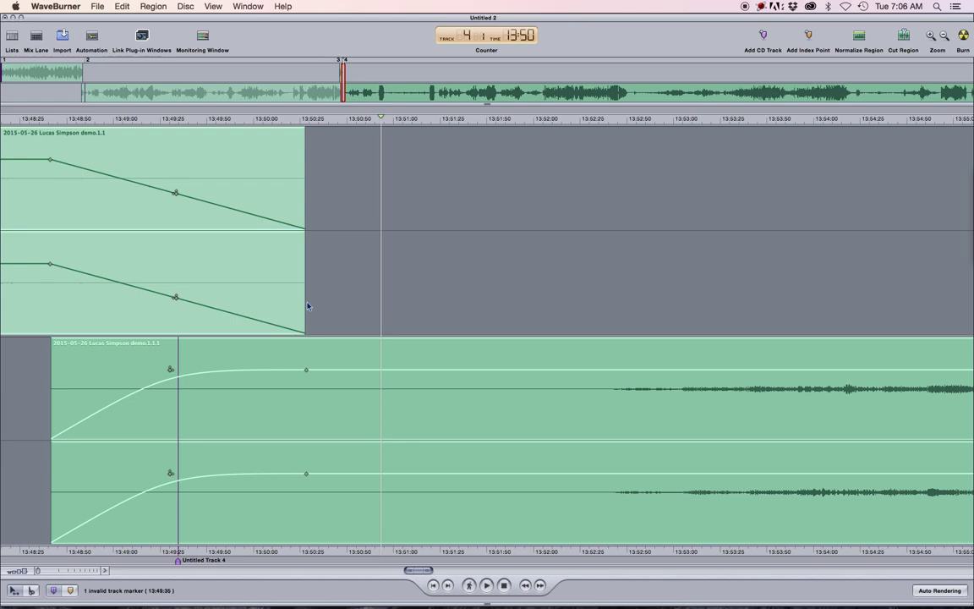
pyautogui.moveTo(176, 299); pyautogui.dragTo(180, 251)
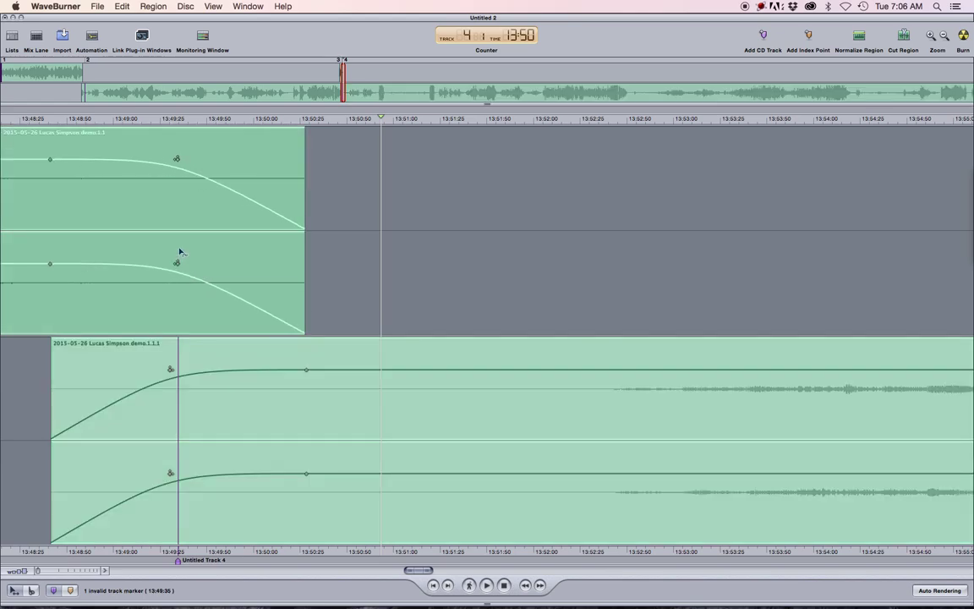
pyautogui.press('super+Left')
pyautogui.press('super+Left')
pyautogui.press('super+Left')
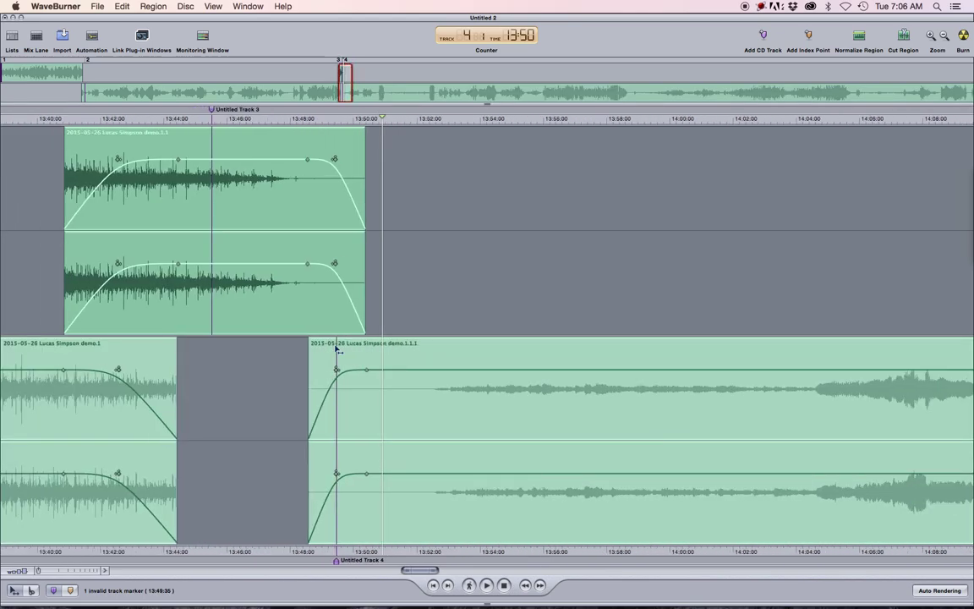
pyautogui.hscroll(-2, 336, 348)
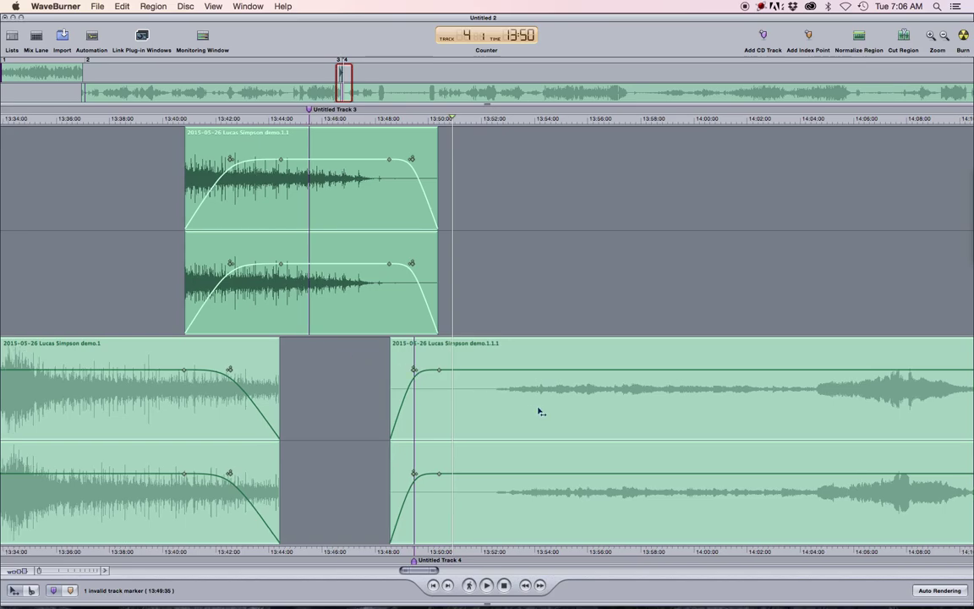
# Add a fade-out of about 10 seconds at the end of the last region, shape it into a convex curve, and check the ending
pyautogui.press('End')
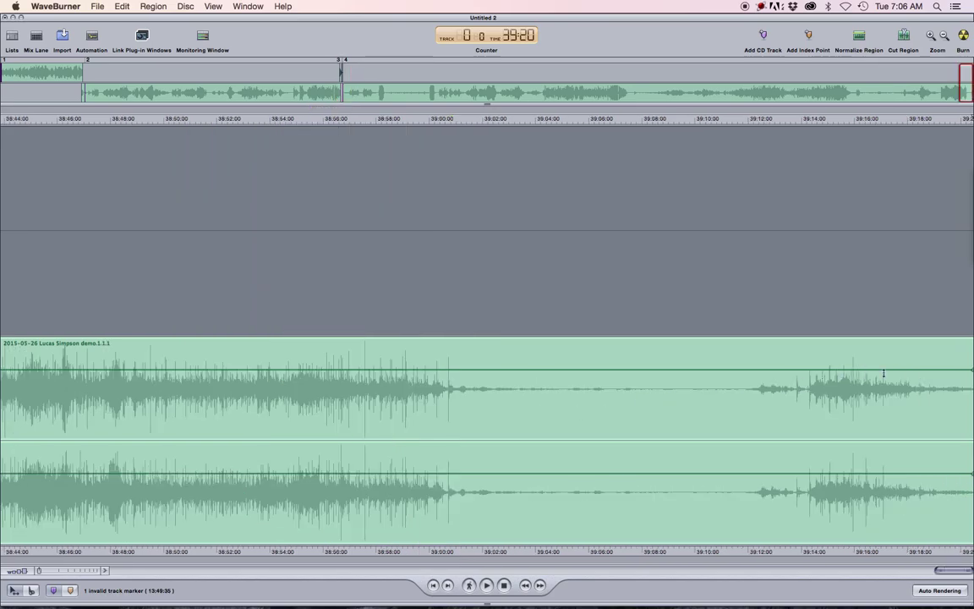
pyautogui.press('super+Left')
pyautogui.press('super+Left')
pyautogui.press('super+Left')
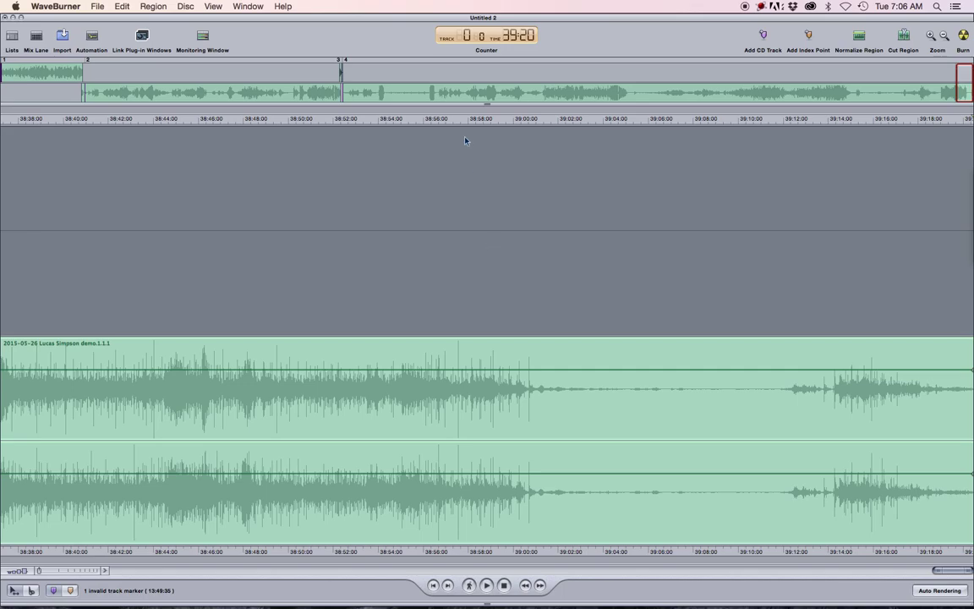
pyautogui.click(414, 119)
pyautogui.press('super+Left')
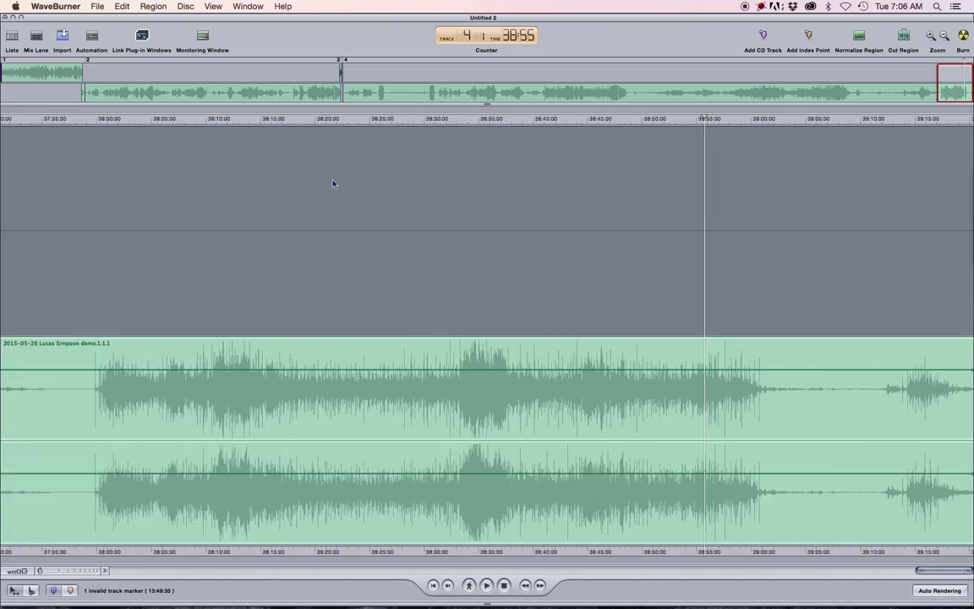
pyautogui.click(300, 120)
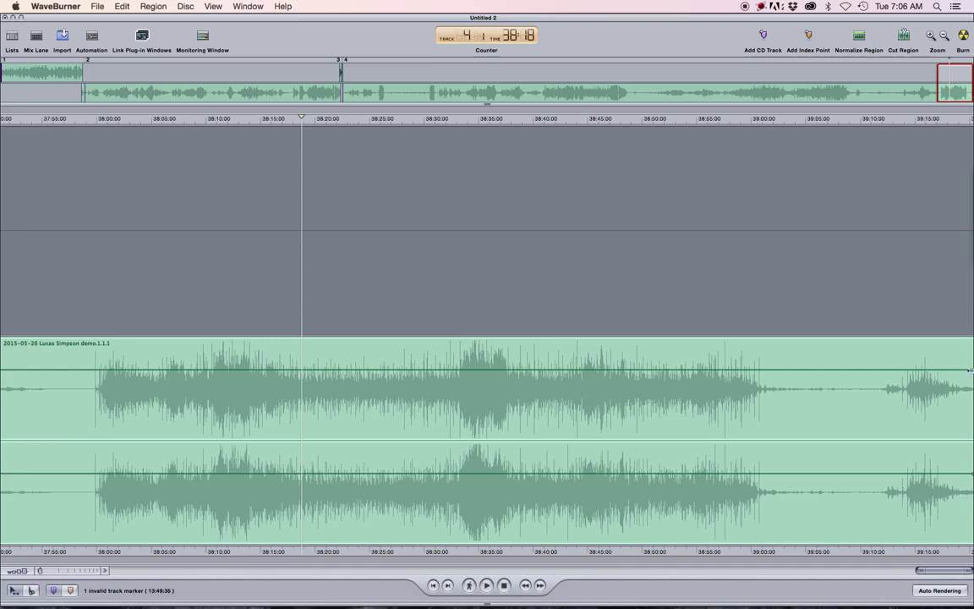
pyautogui.moveTo(969, 369); pyautogui.dragTo(861, 370)
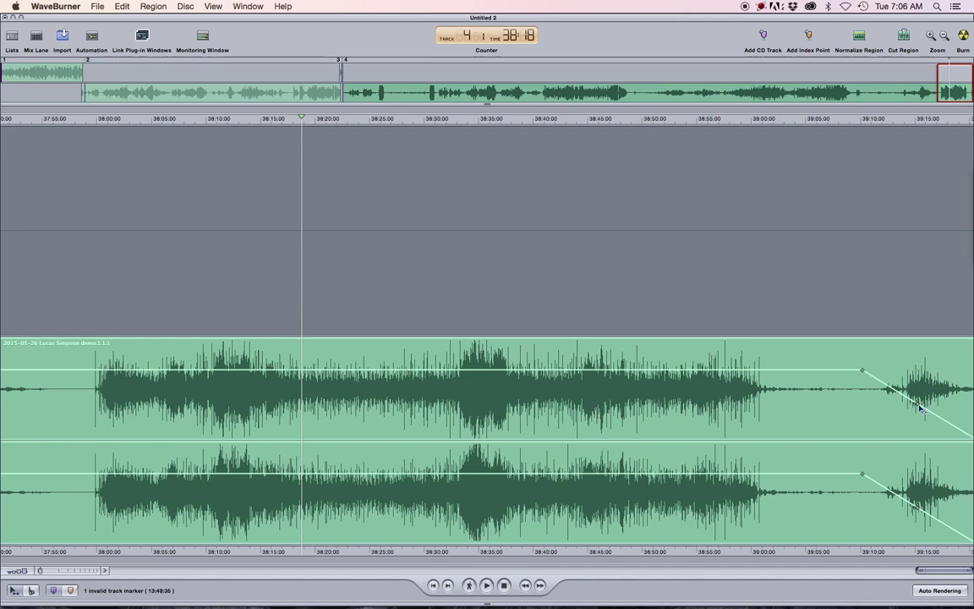
pyautogui.moveTo(919, 408); pyautogui.dragTo(925, 365)
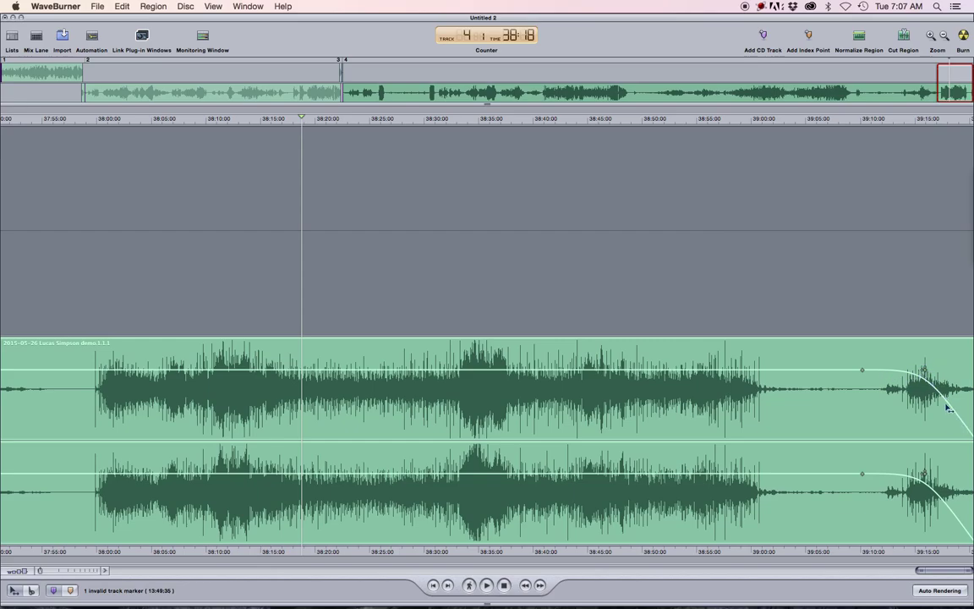
pyautogui.scroll(-10, 576, 382)
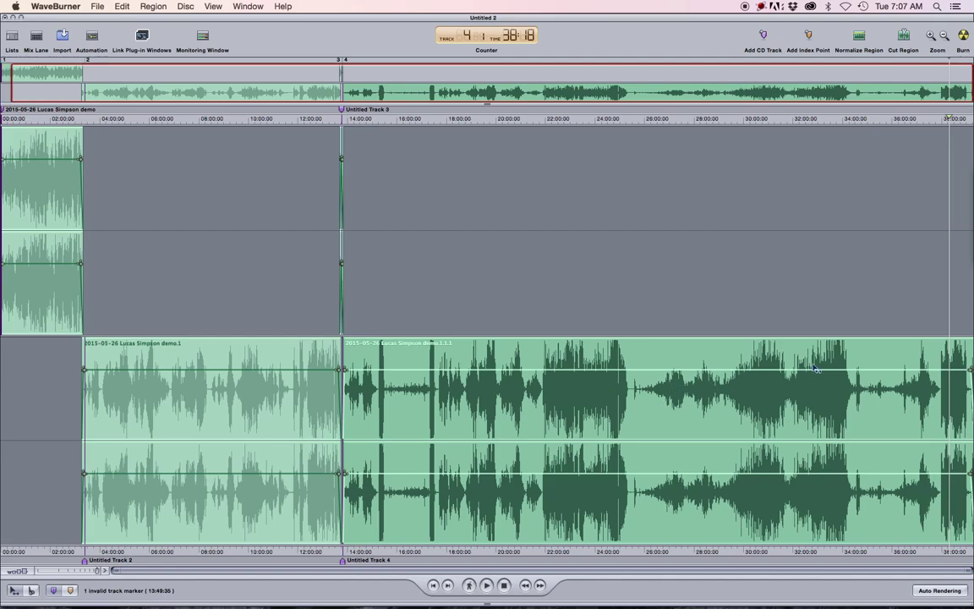
pyautogui.scroll(10, 760, 380)
pyautogui.scroll(5, 869, 343)
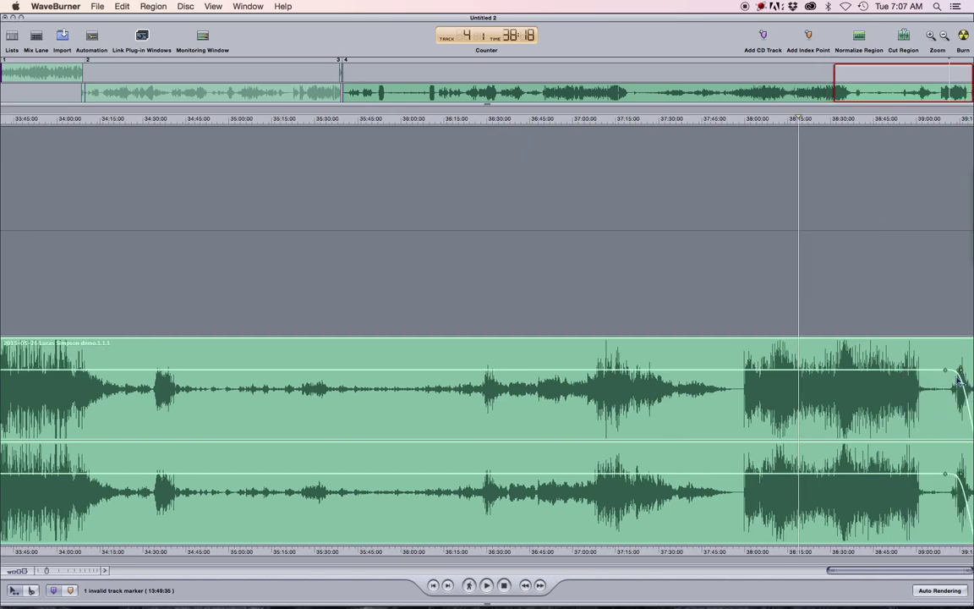
pyautogui.scroll(4, 955, 390)
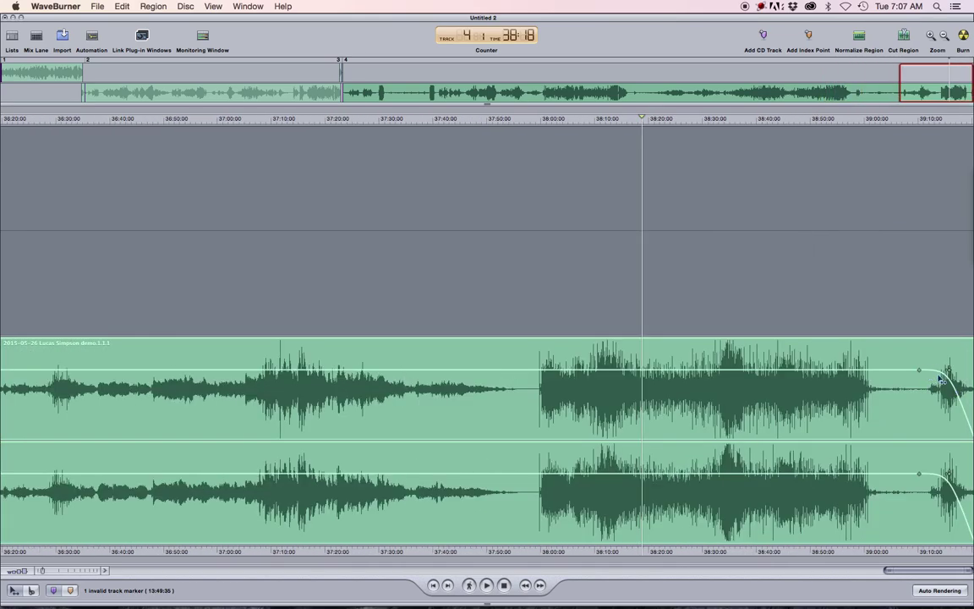
# Delete the Untitled Track 3 marker from the short applause region at about 13:45
pyautogui.scroll(-10, 732, 363)
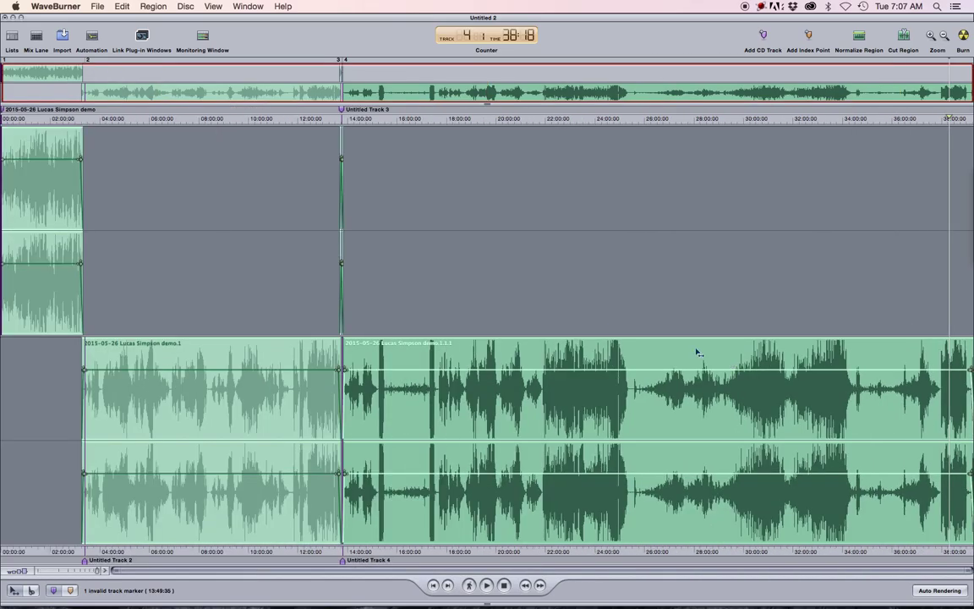
pyautogui.scroll(10, 350, 216)
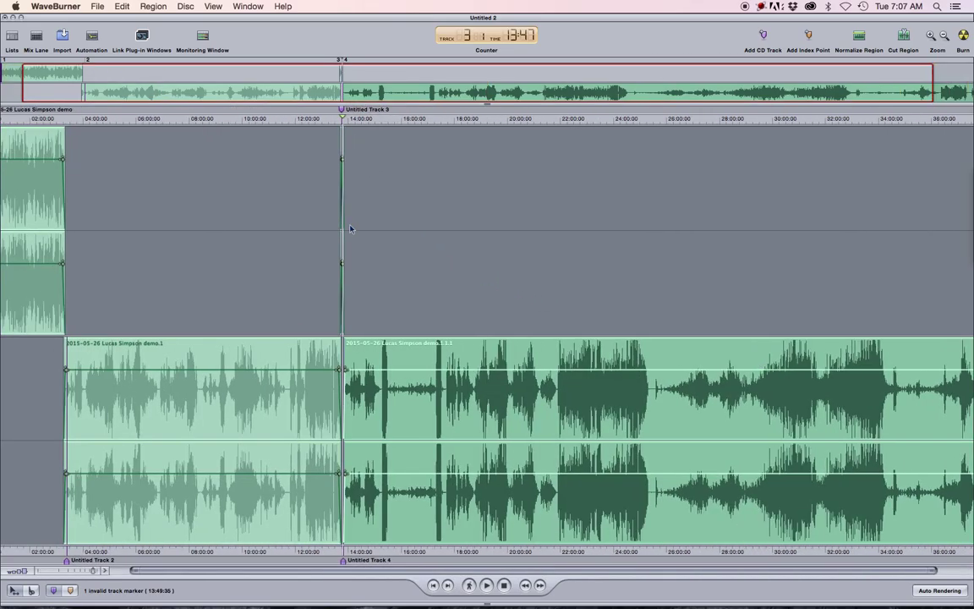
pyautogui.scroll(-3, 352, 229)
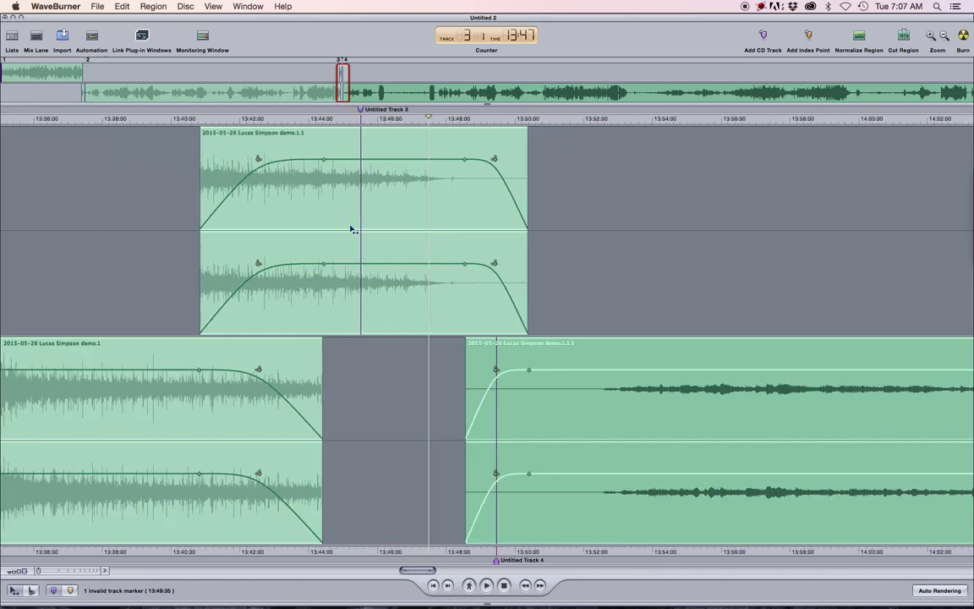
pyautogui.hscroll(-3, 352, 229)
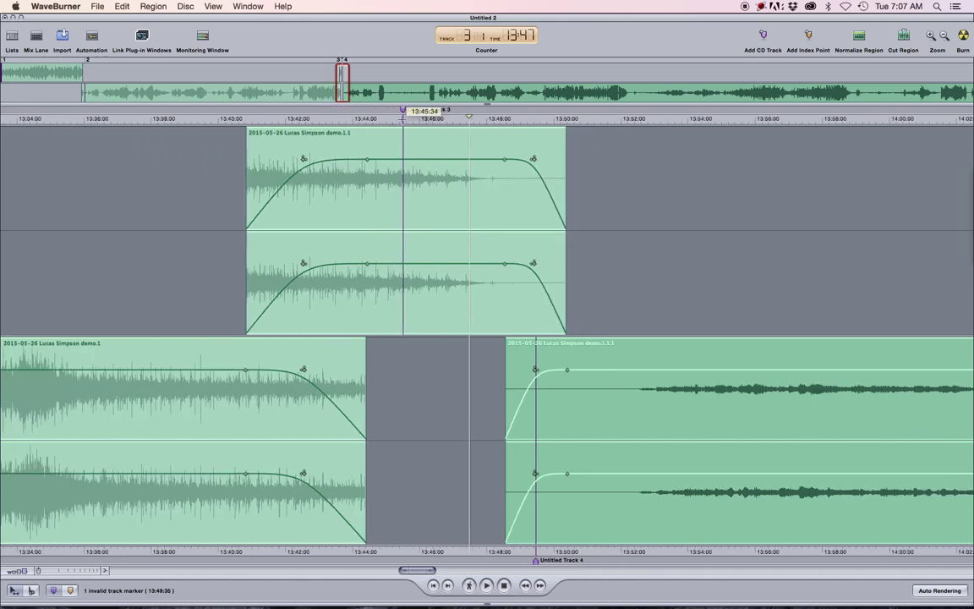
pyautogui.moveTo(407, 111); pyautogui.dragTo(414, 110)
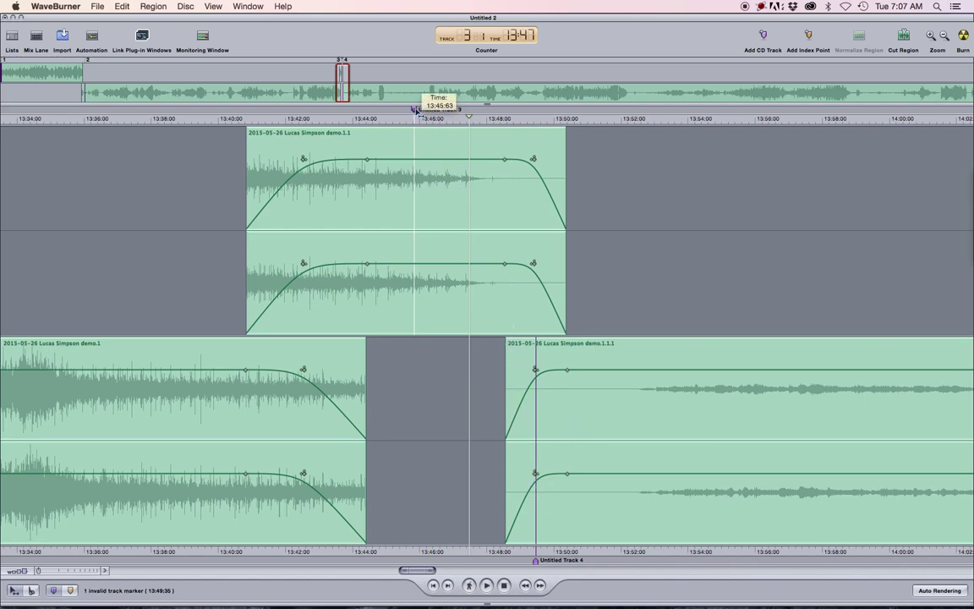
pyautogui.press('BackSpace')
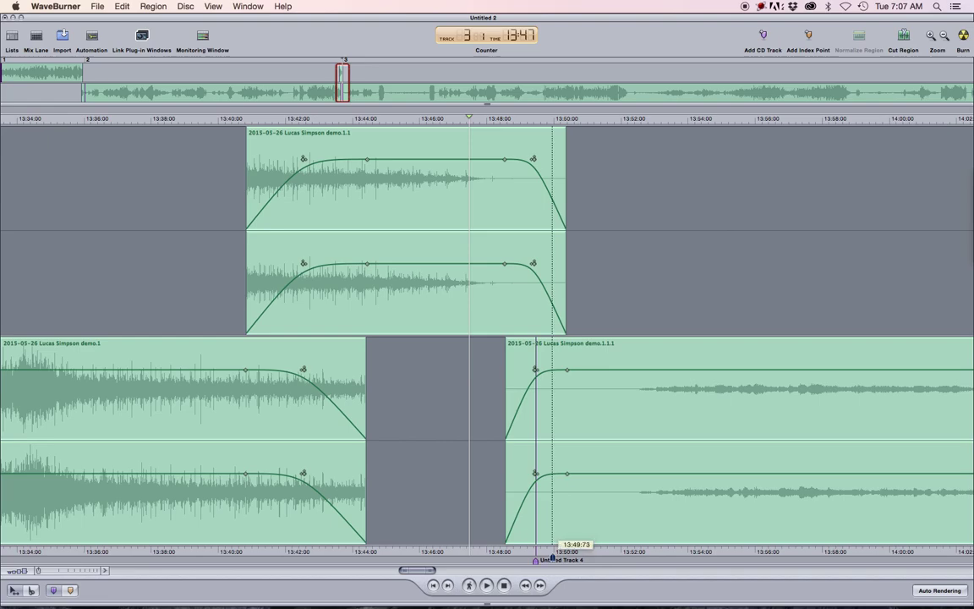
# Move the Untitled Track 4 marker to about 13:52, just before the music starts, and listen to the transition
pyautogui.moveTo(536, 560)
pyautogui.mouseDown()
pyautogui.moveTo(651, 551)
pyautogui.moveTo(634, 558)
pyautogui.mouseUp()
pyautogui.click(602, 119)
pyautogui.press('space')
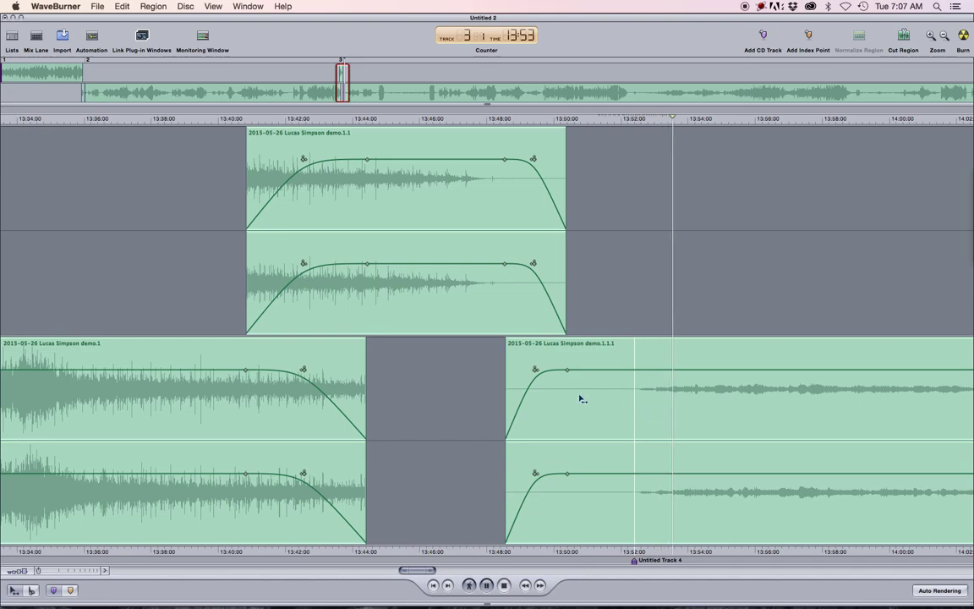
pyautogui.click(437, 119)
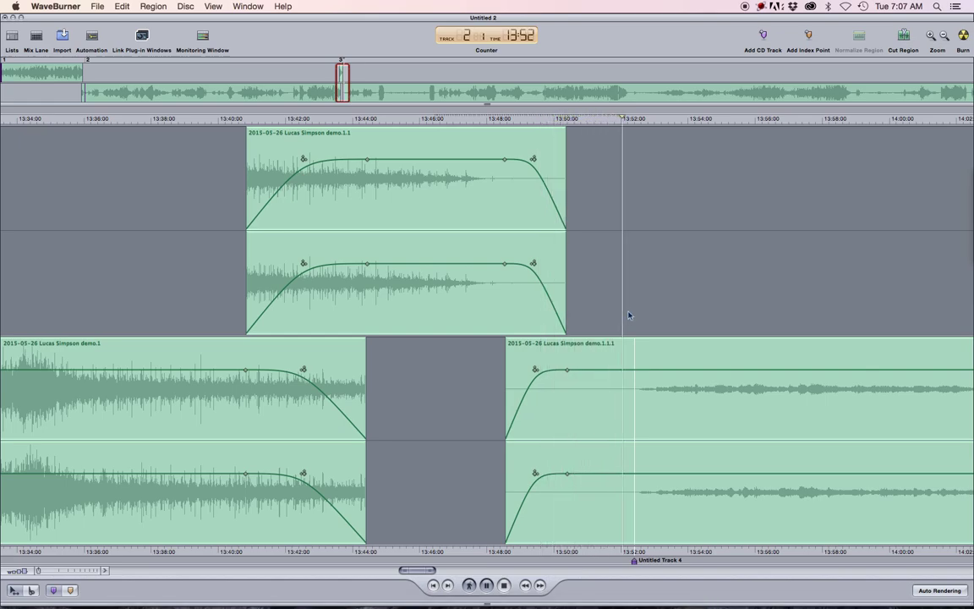
# Lengthen the short applause region's fade-out to 00:03:31, bend it into a concave curve, and listen to the transition
pyautogui.scroll(5, 628, 314)
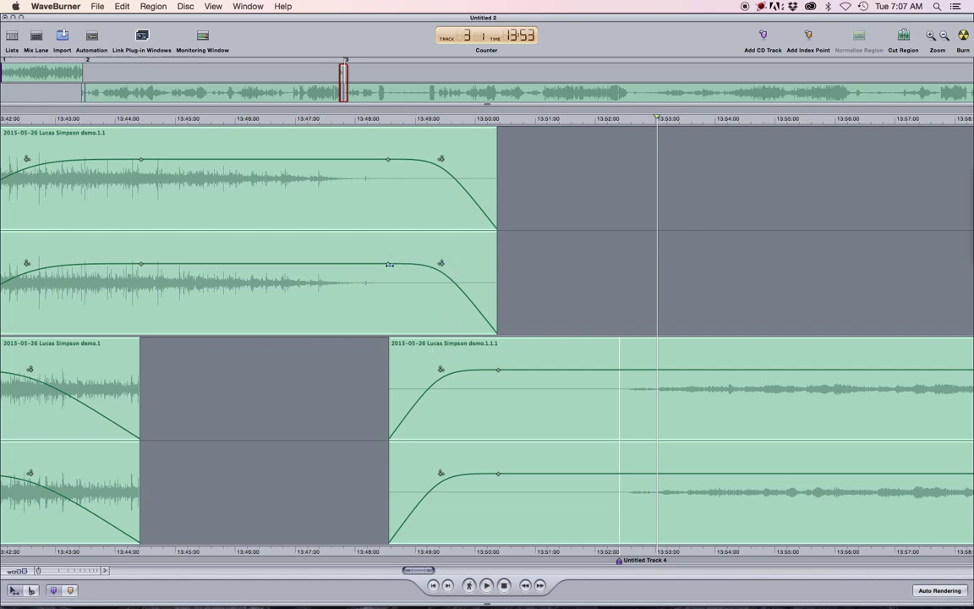
pyautogui.moveTo(389, 264); pyautogui.dragTo(338, 264)
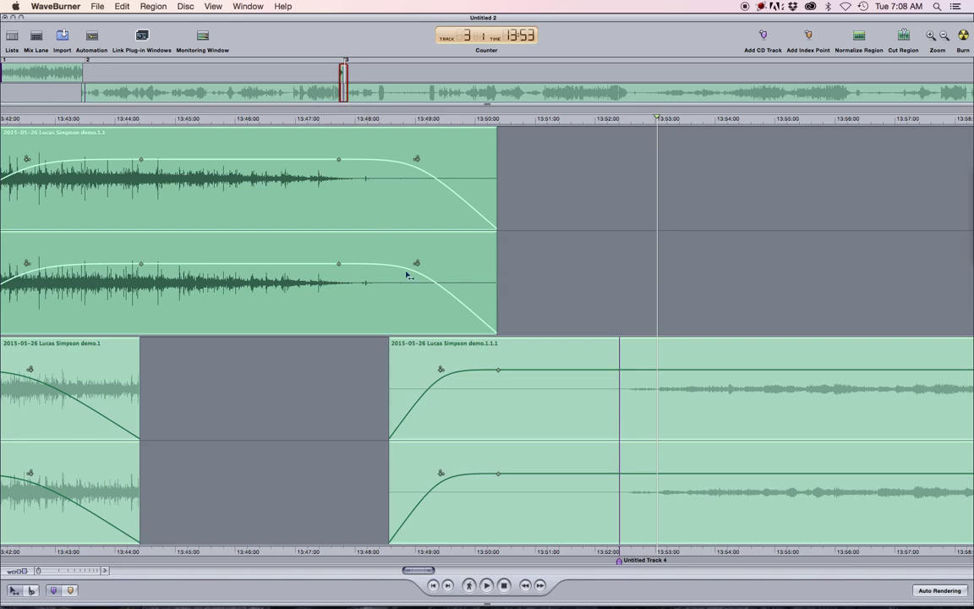
pyautogui.click(340, 120)
pyautogui.press('space')
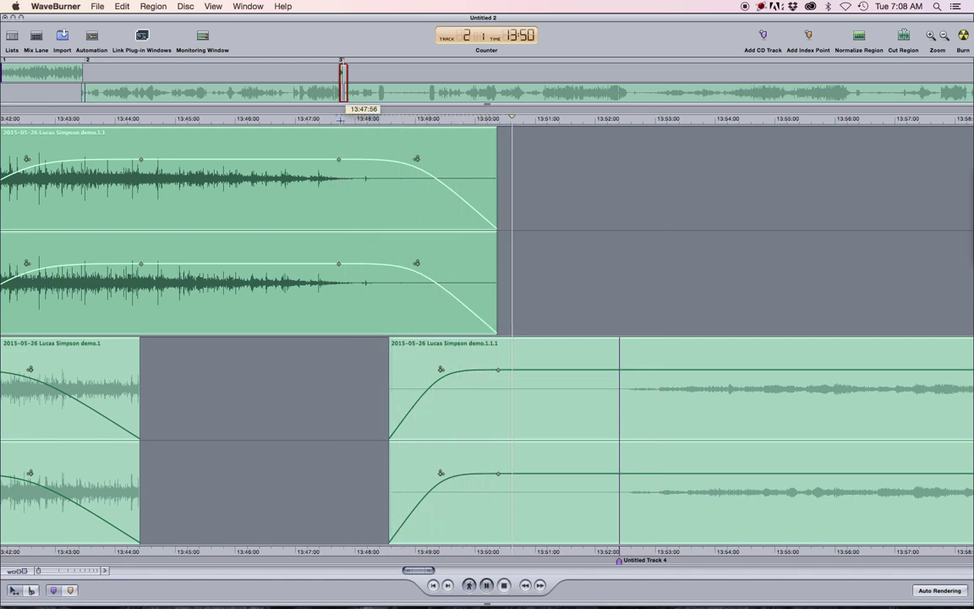
pyautogui.press('space')
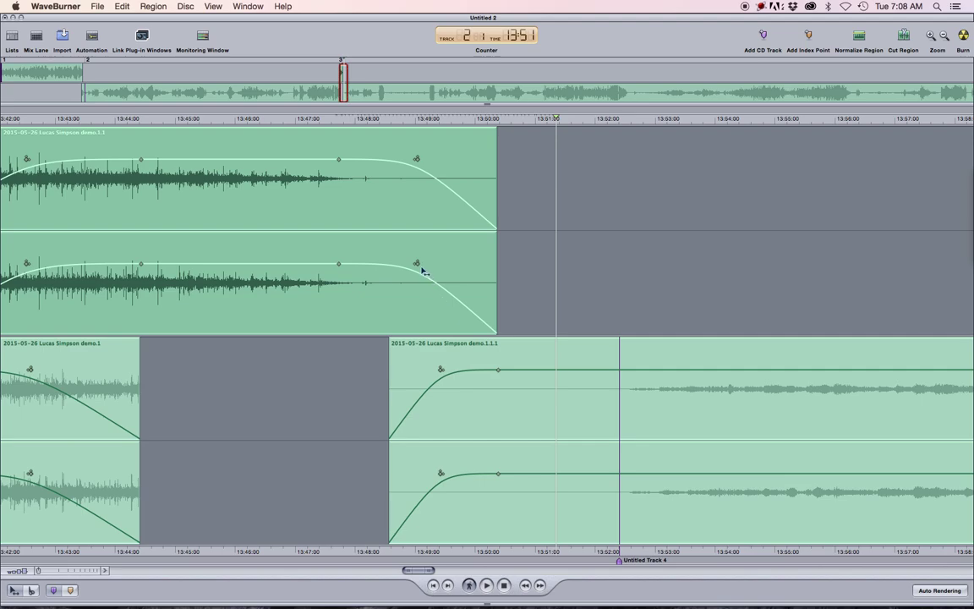
pyautogui.moveTo(417, 265); pyautogui.dragTo(403, 312)
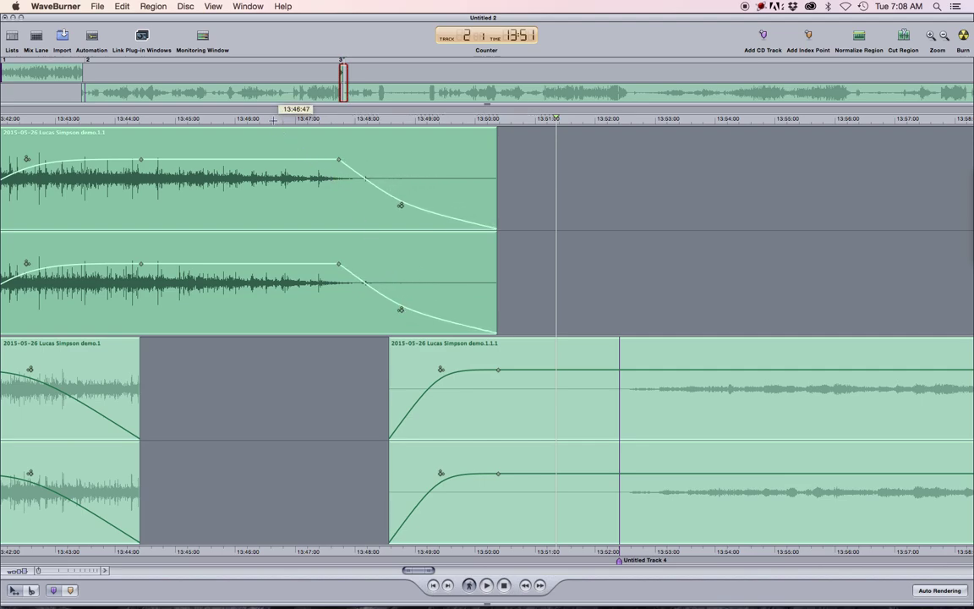
pyautogui.click(246, 115)
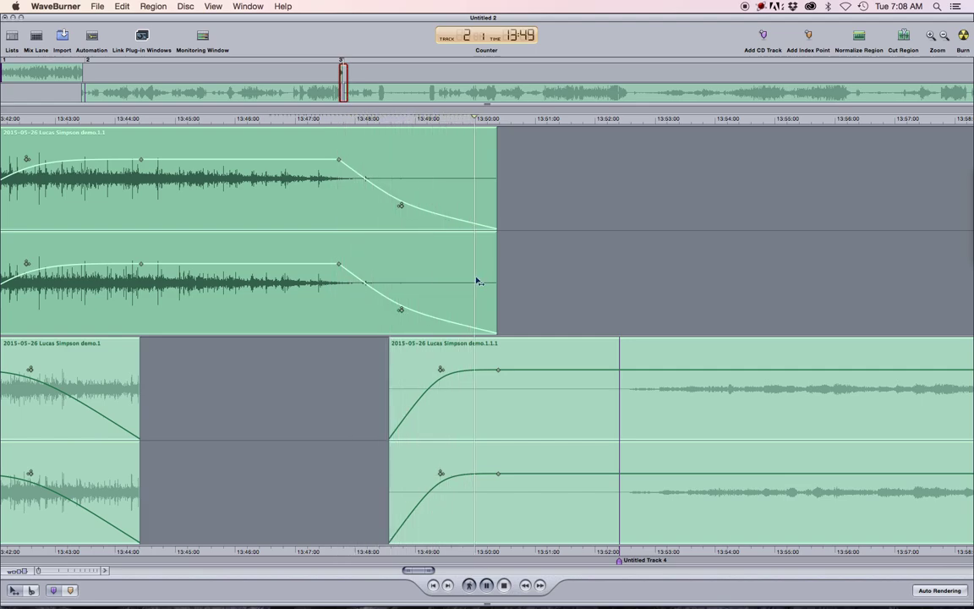
pyautogui.moveTo(339, 265); pyautogui.dragTo(292, 264)
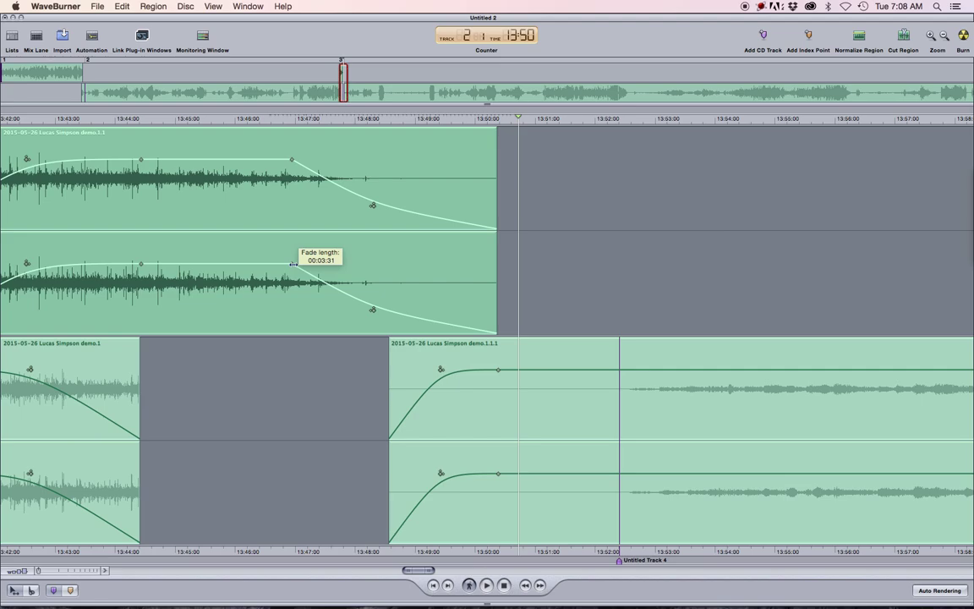
pyautogui.click(265, 119)
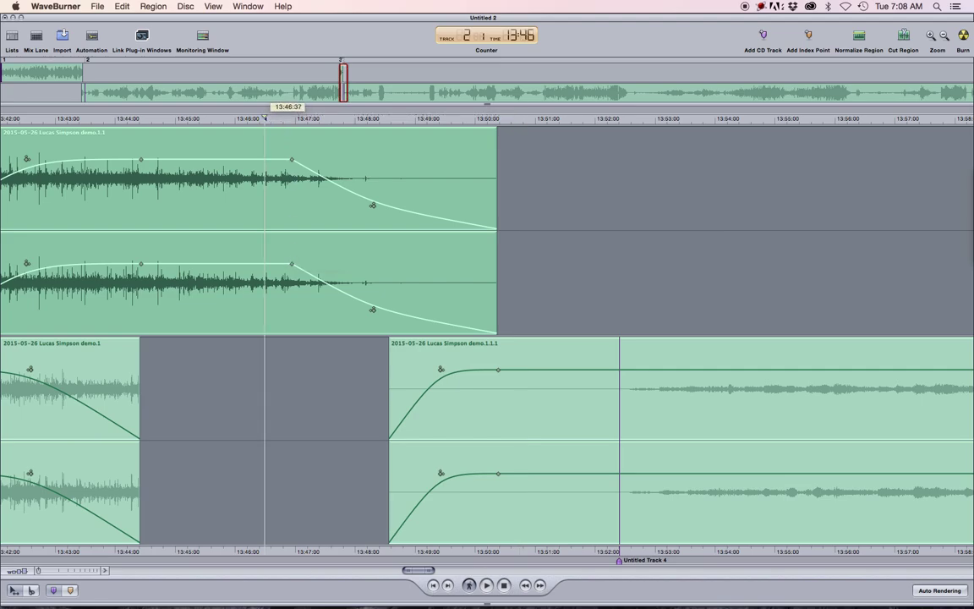
pyautogui.press('space')
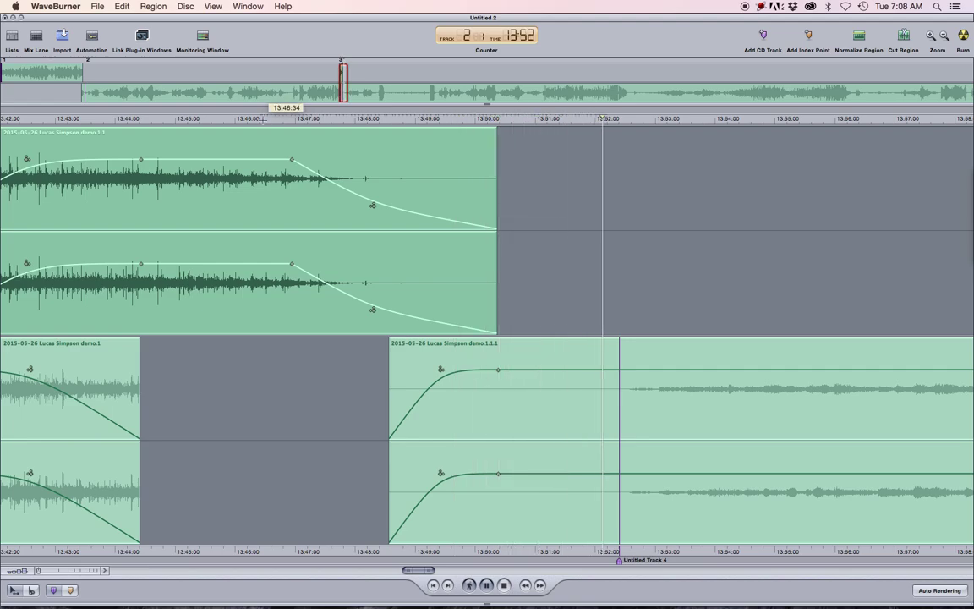
# Trim the end of the second region's applause to a region length of 10:26:03
pyautogui.hscroll(5, 501, 372)
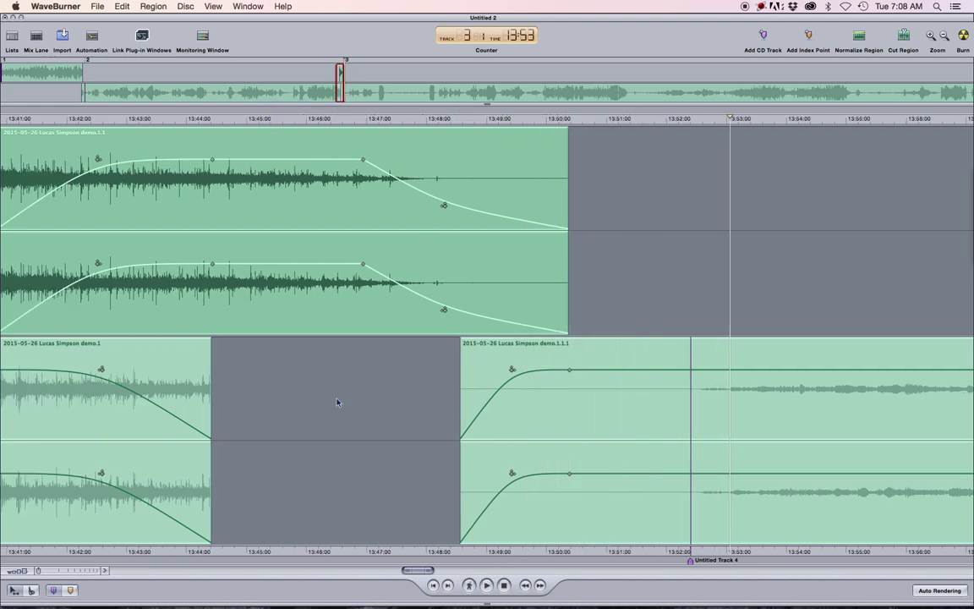
pyautogui.hscroll(-4, 440, 395)
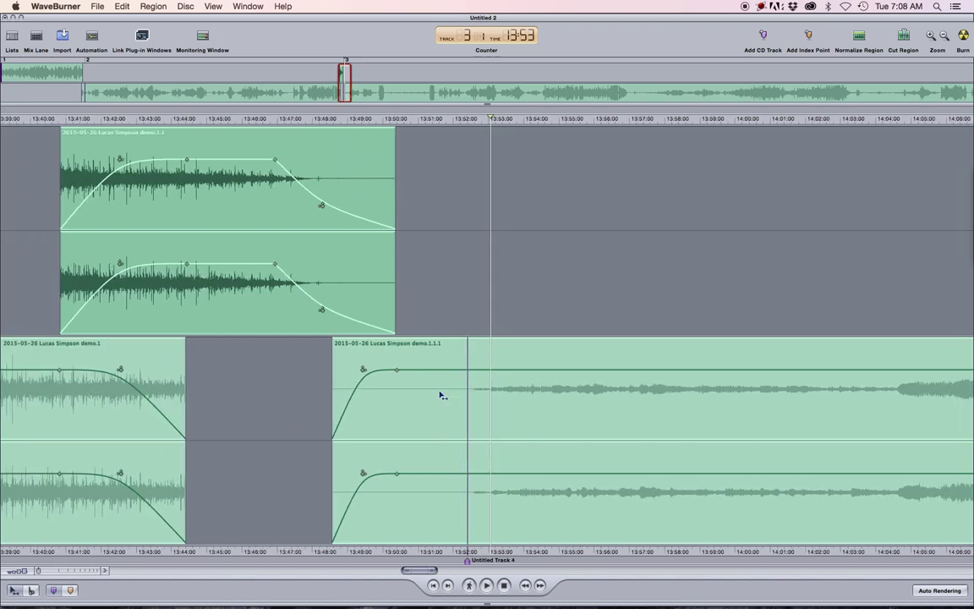
pyautogui.scroll(-3, 440, 395)
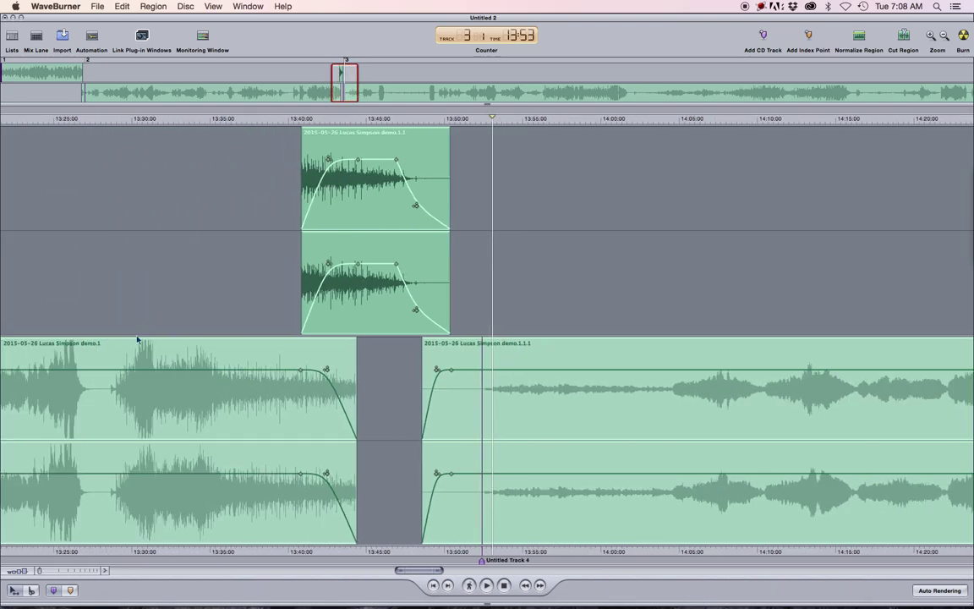
pyautogui.moveTo(352, 394); pyautogui.dragTo(307, 390)
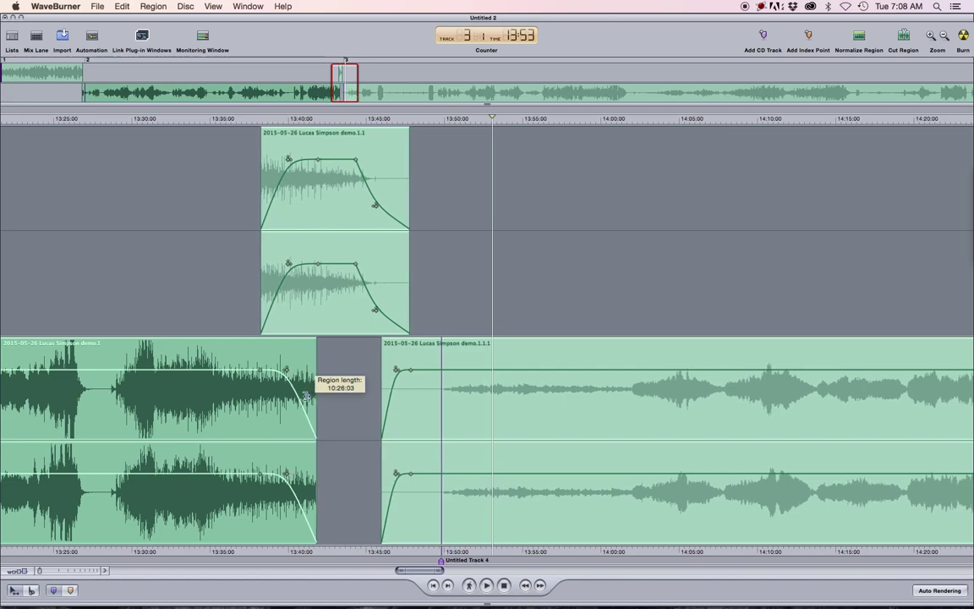
# Listen to the shortened applause crossfade and reshape the short applause region's fade-out into a nearly straight line
pyautogui.press('space')
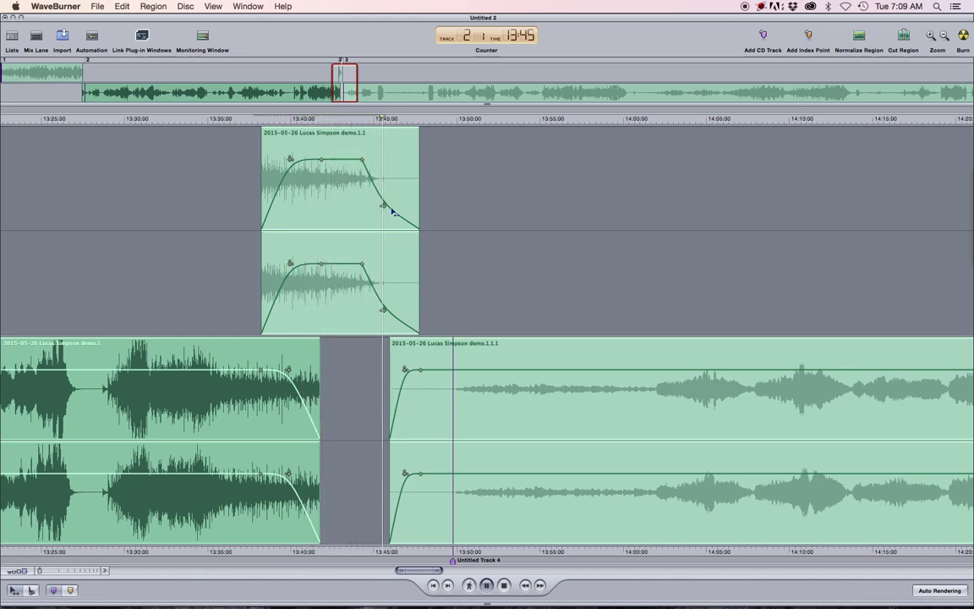
pyautogui.click(385, 311)
pyautogui.moveTo(388, 304); pyautogui.dragTo(389, 302)
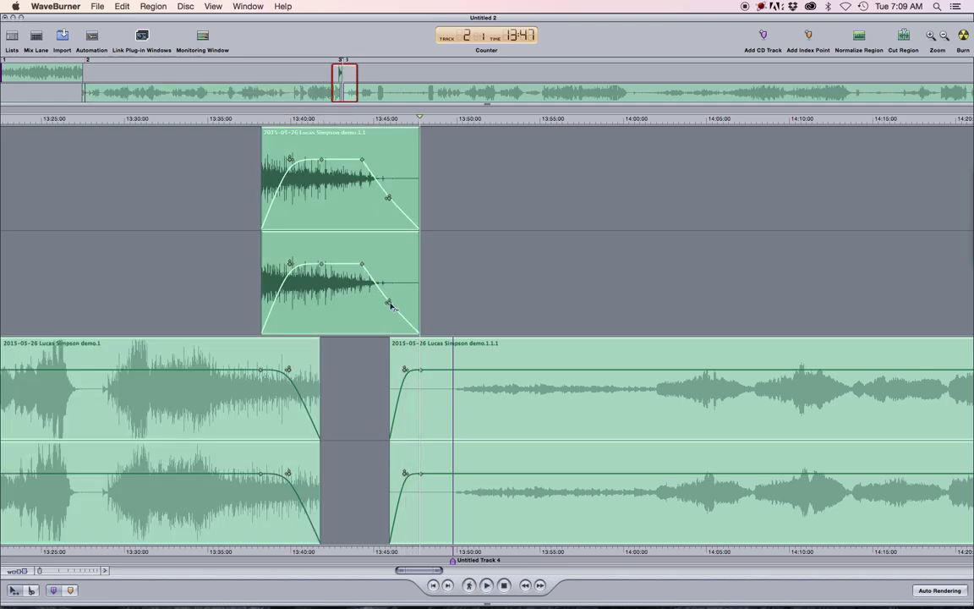
pyautogui.hscroll(-1, 551, 318)
pyautogui.scroll(-1, 551, 318)
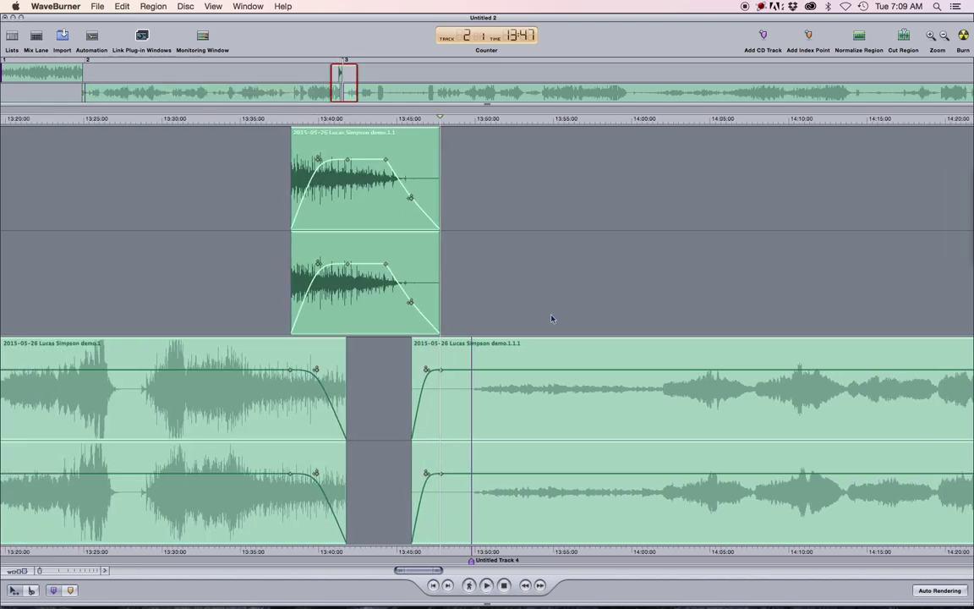
pyautogui.hscroll(-1, 551, 318)
pyautogui.hscroll(-2, 551, 319)
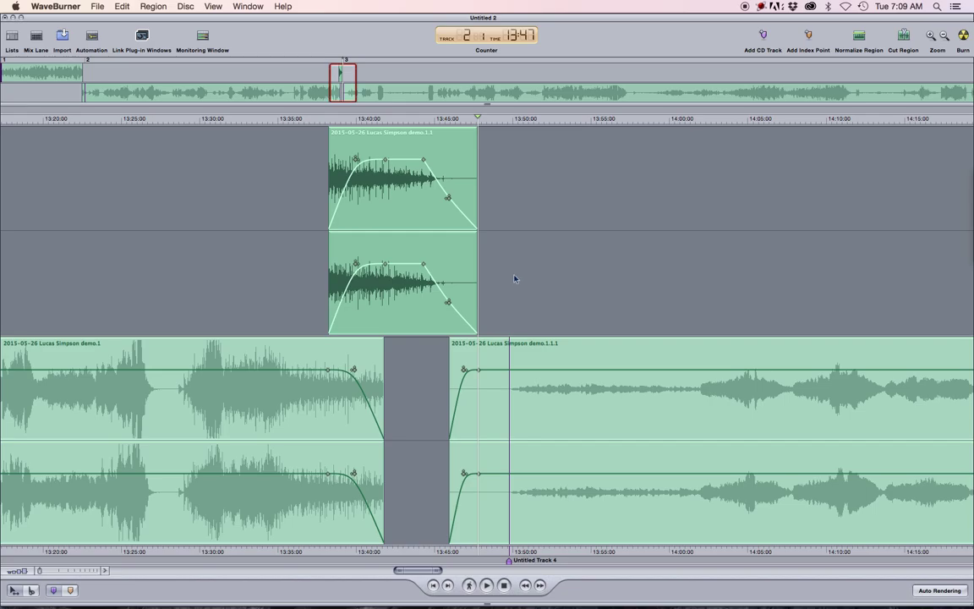
pyautogui.hscroll(-6, 553, 303)
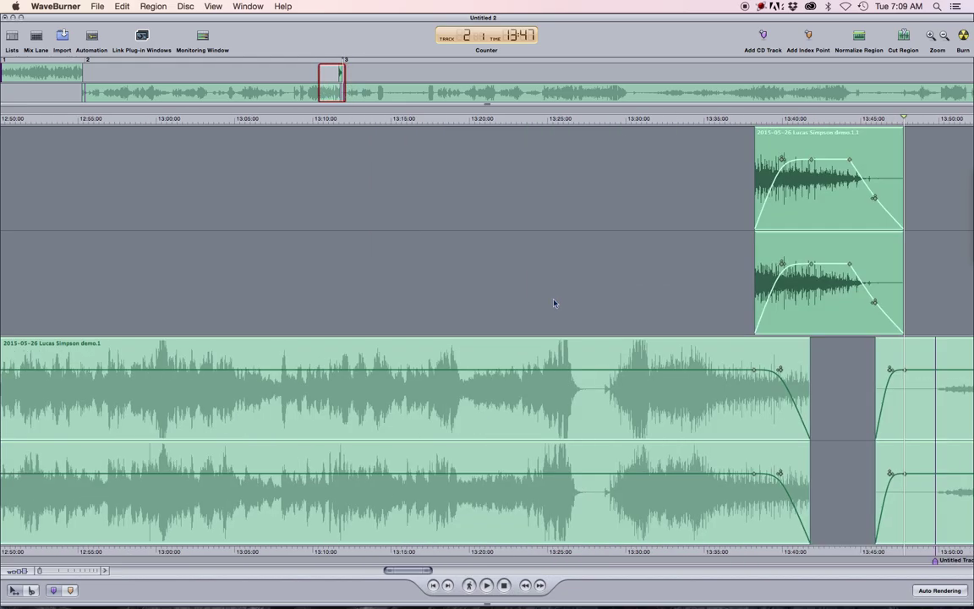
# Look over the waveform before the applause crossfade and place the playhead at about 11:48, in the pause between movements
pyautogui.hotkey('ctrl', 'Right')
pyautogui.scroll(-6, 553, 303)
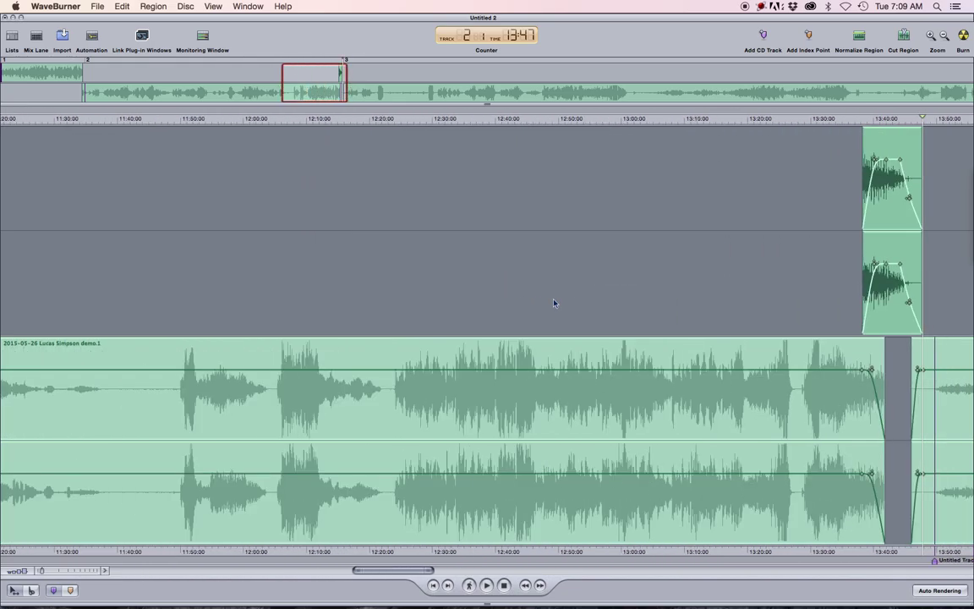
pyautogui.hscroll(5, 554, 303)
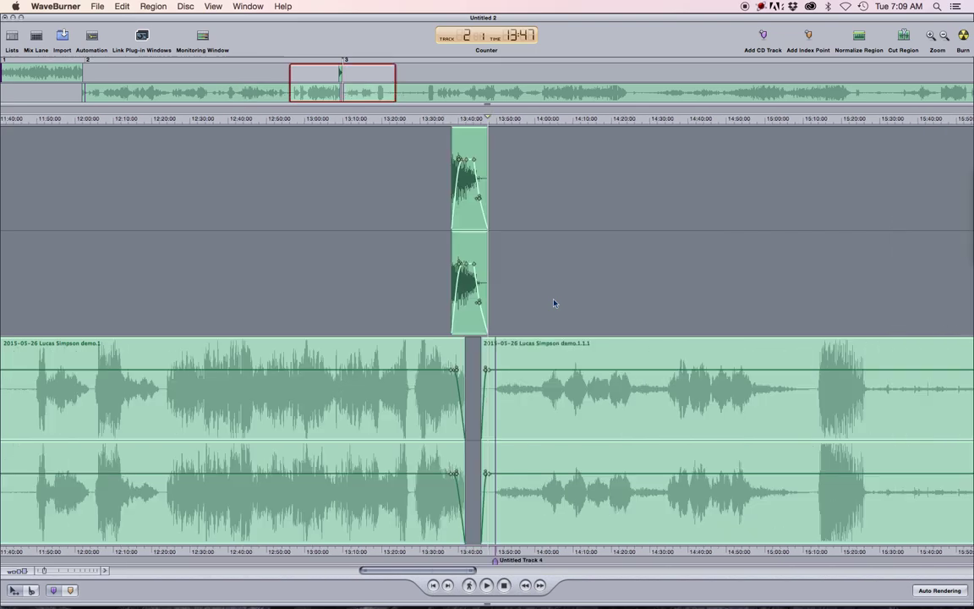
pyautogui.hscroll(-2, 554, 302)
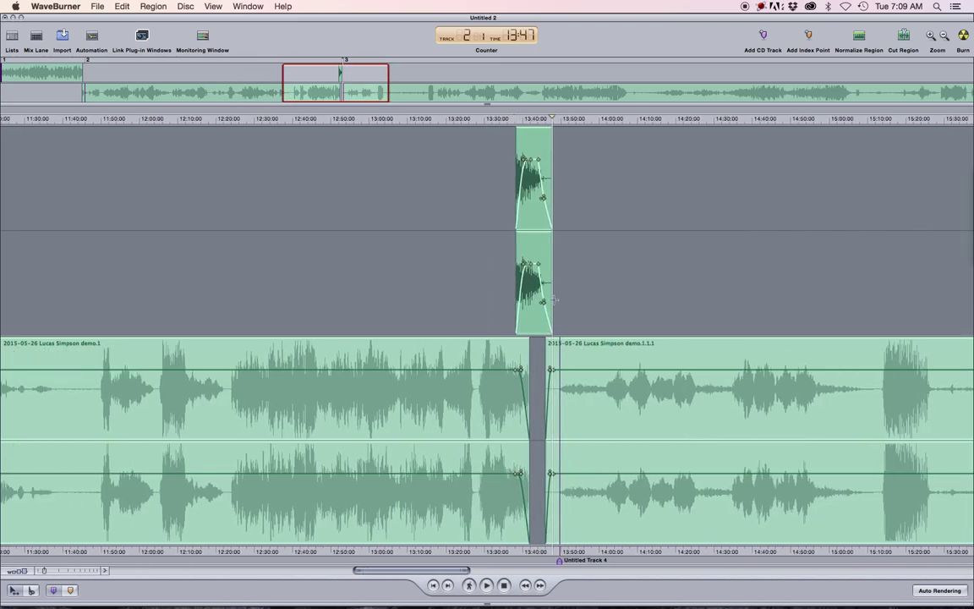
pyautogui.hscroll(-3, 554, 302)
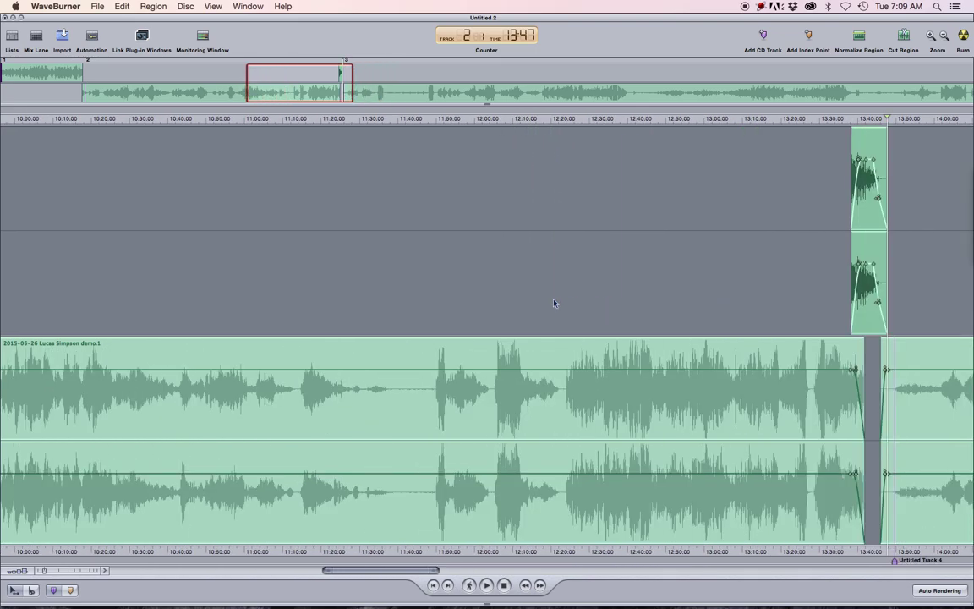
pyautogui.scroll(-2, 554, 303)
pyautogui.hscroll(4, 554, 303)
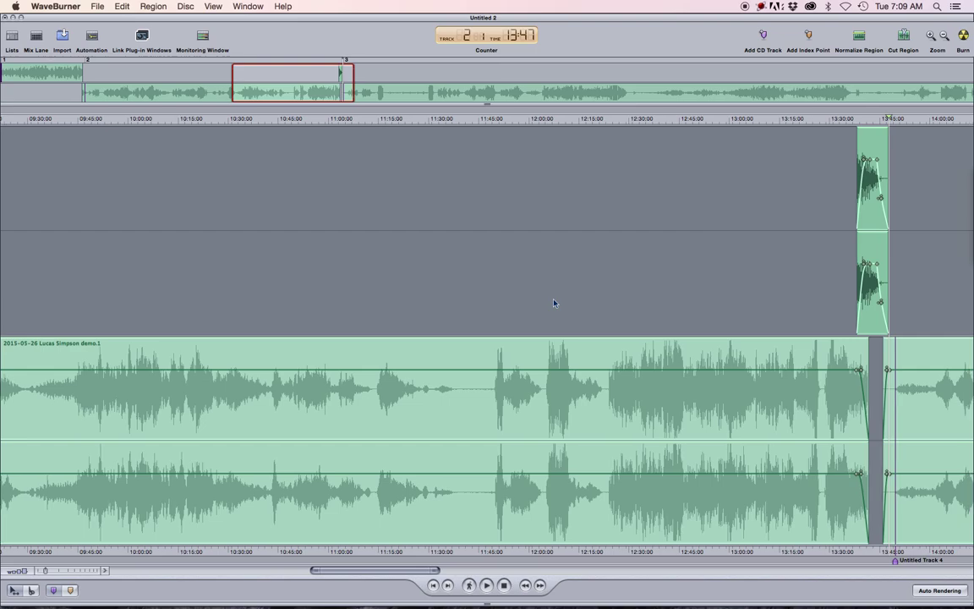
pyautogui.scroll(2, 553, 302)
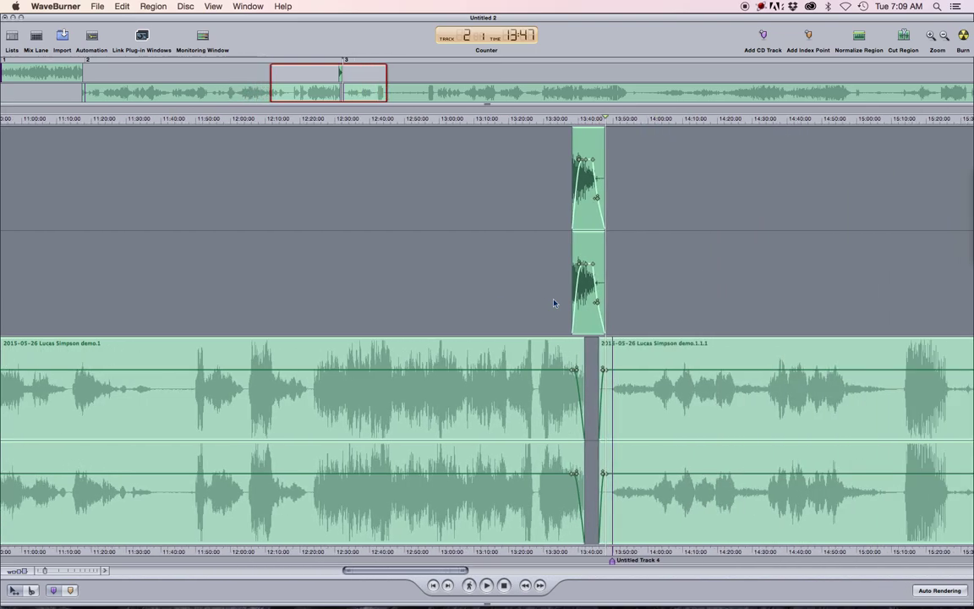
pyautogui.click(190, 165)
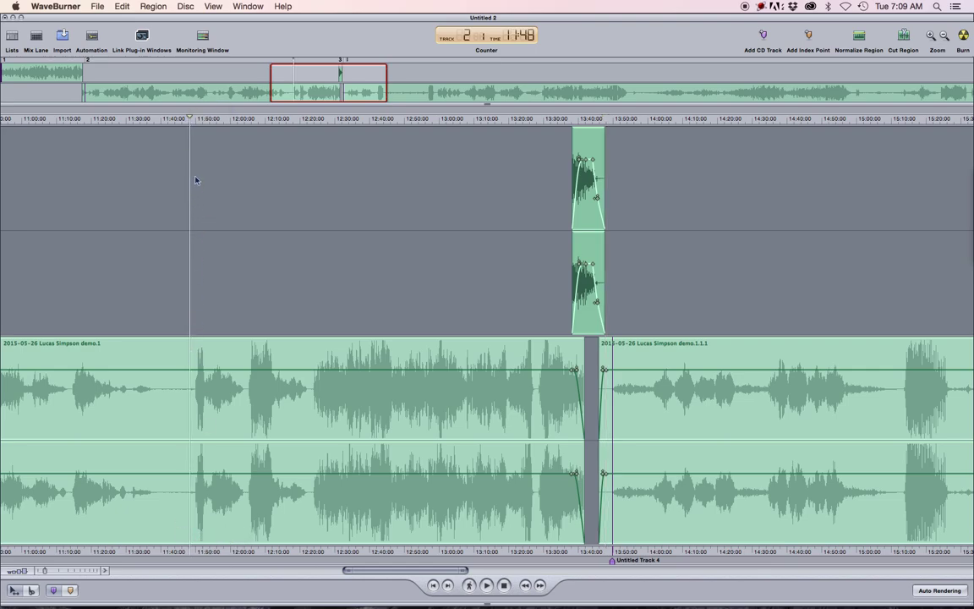
# Place a new CD track marker at about 11:48, just before the music starts again
pyautogui.press('super+t')
pyautogui.moveTo(191, 562)
pyautogui.mouseDown()
pyautogui.moveTo(158, 561)
pyautogui.moveTo(183, 561)
pyautogui.moveTo(161, 561)
pyautogui.moveTo(169, 561)
pyautogui.moveTo(195, 265)
pyautogui.mouseUp()
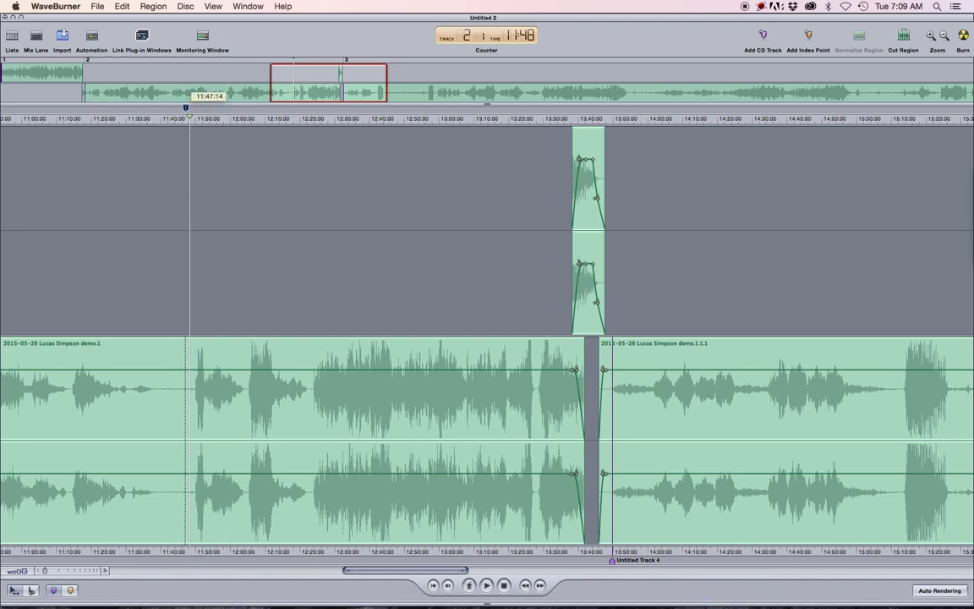
pyautogui.moveTo(186, 108); pyautogui.dragTo(185, 110)
pyautogui.rightClick(186, 111)
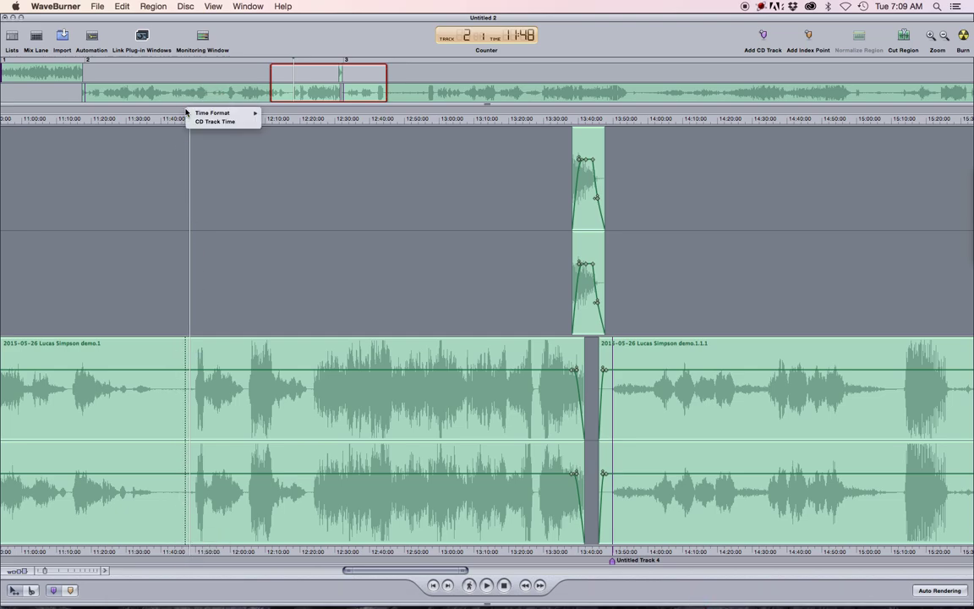
pyautogui.click(185, 561)
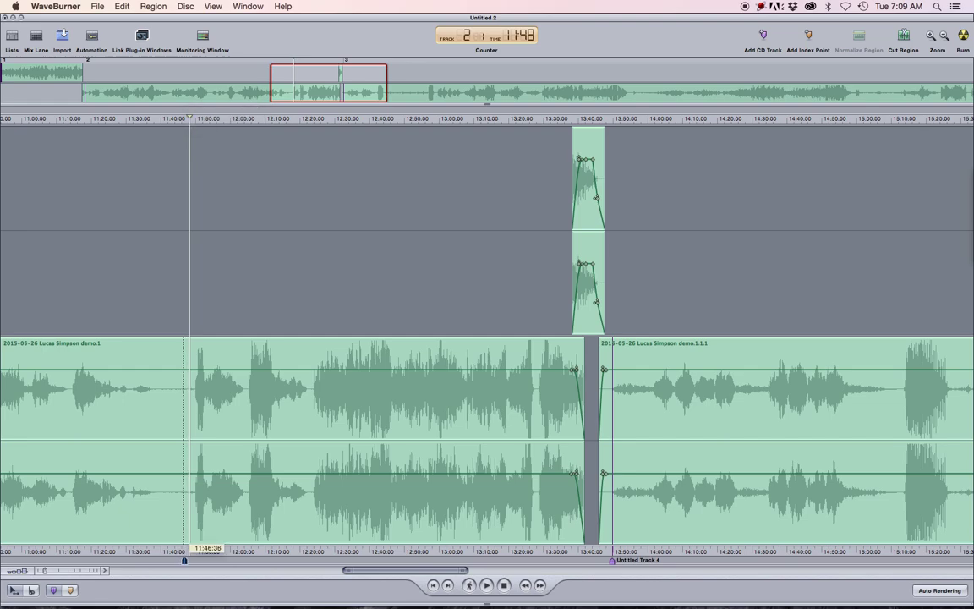
pyautogui.click(185, 561)
pyautogui.moveTo(185, 561); pyautogui.dragTo(192, 561)
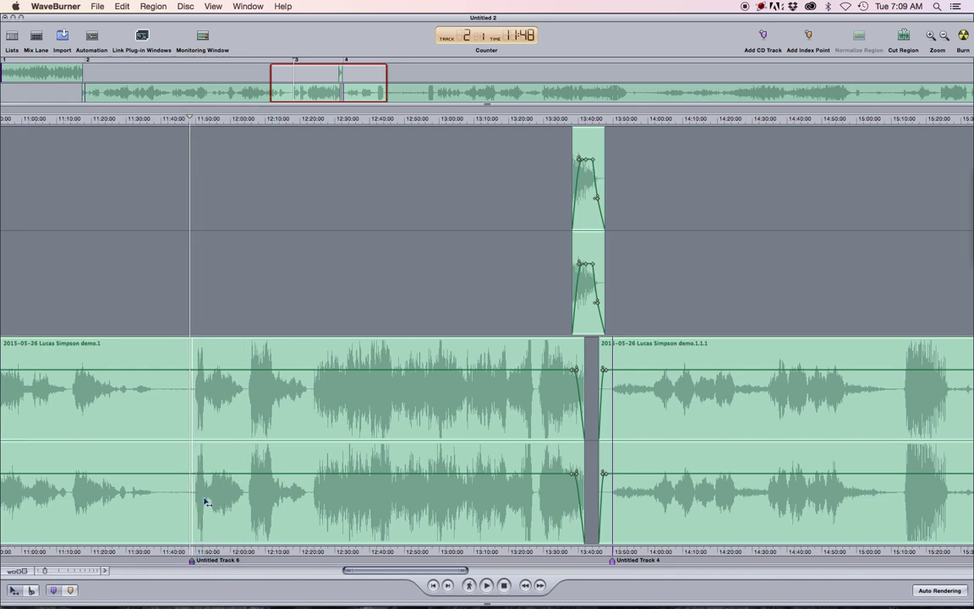
# Shift the new track marker closer to the music entrance near 11:50 while listening, and remove it
pyautogui.hscroll(-10, 205, 502)
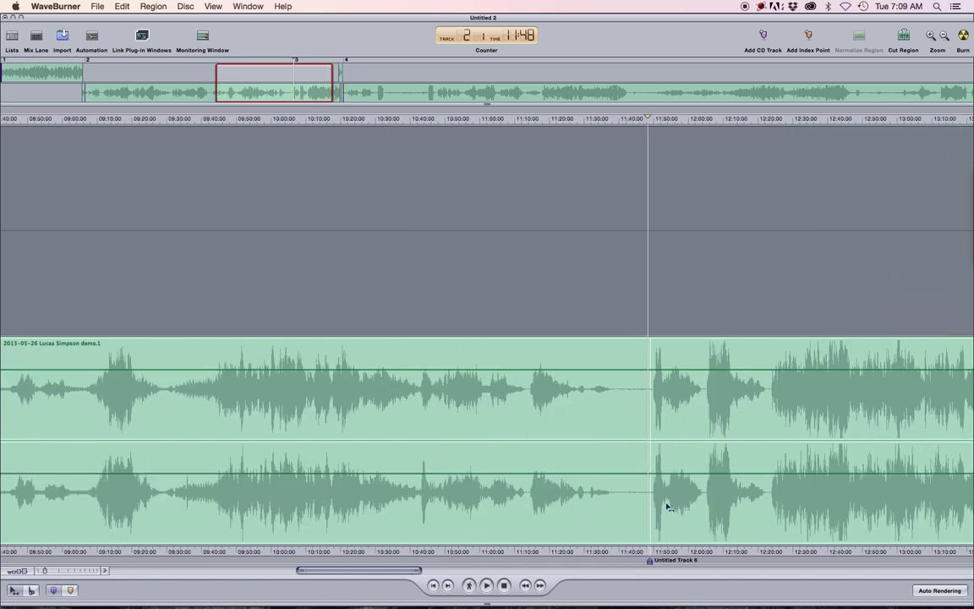
pyautogui.hscroll(-2, 666, 505)
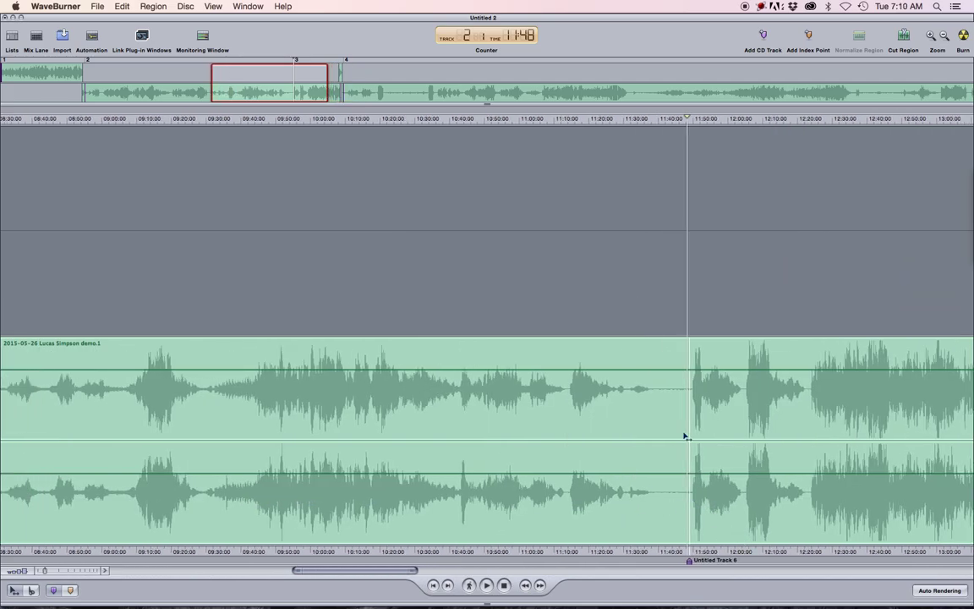
pyautogui.click(641, 118)
pyautogui.press('space')
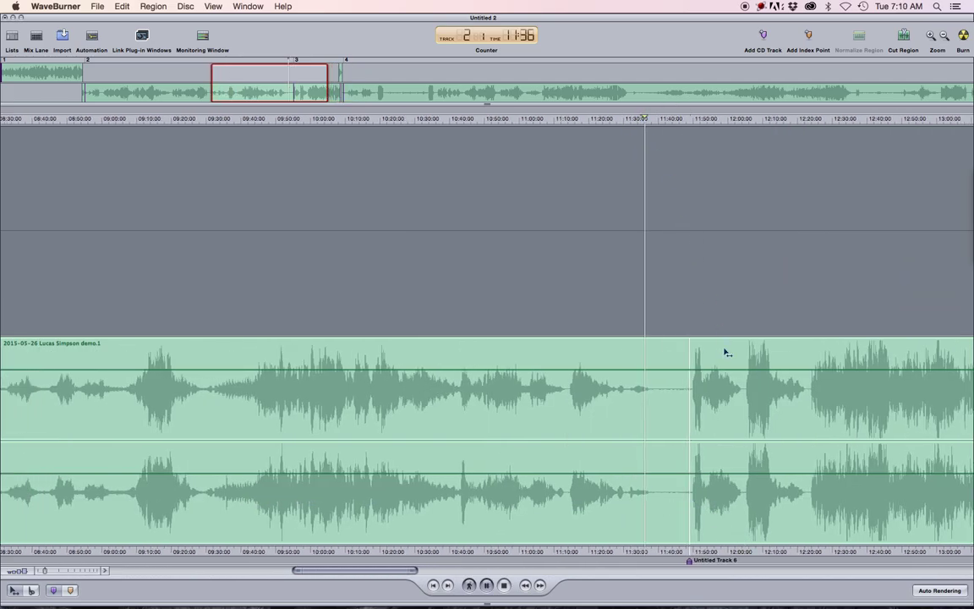
pyautogui.scroll(5, 719, 363)
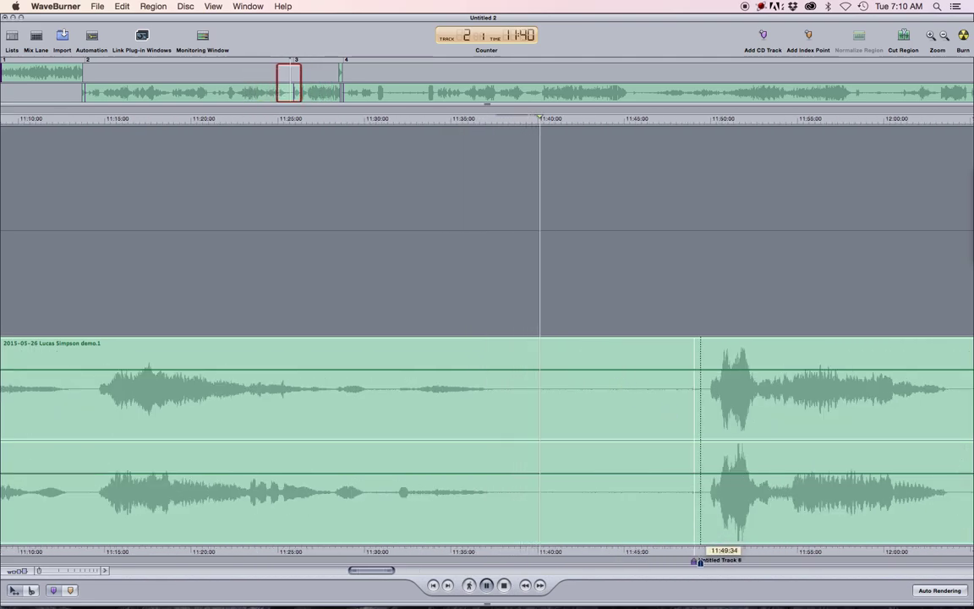
pyautogui.moveTo(701, 566); pyautogui.dragTo(712, 562)
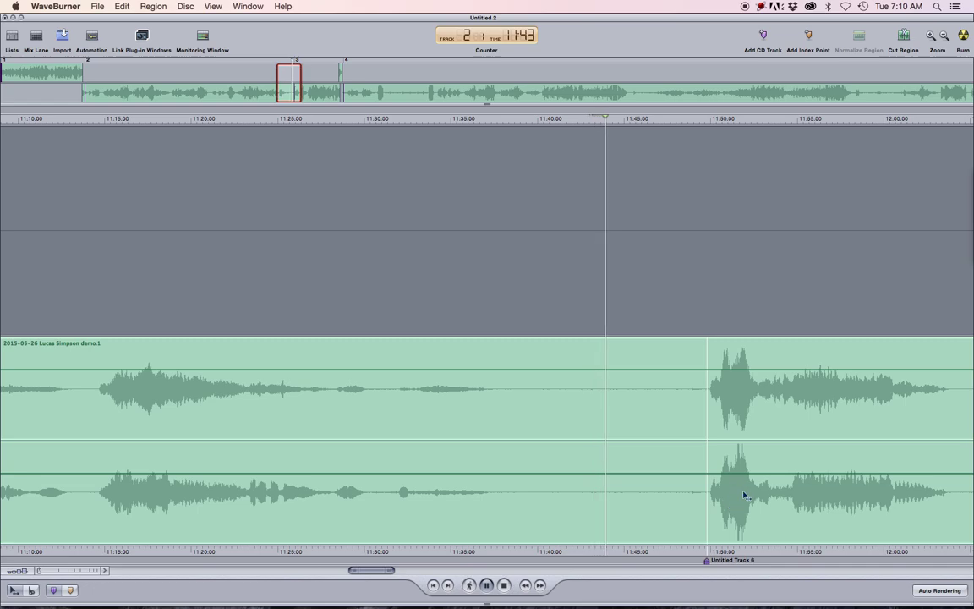
pyautogui.press('space')
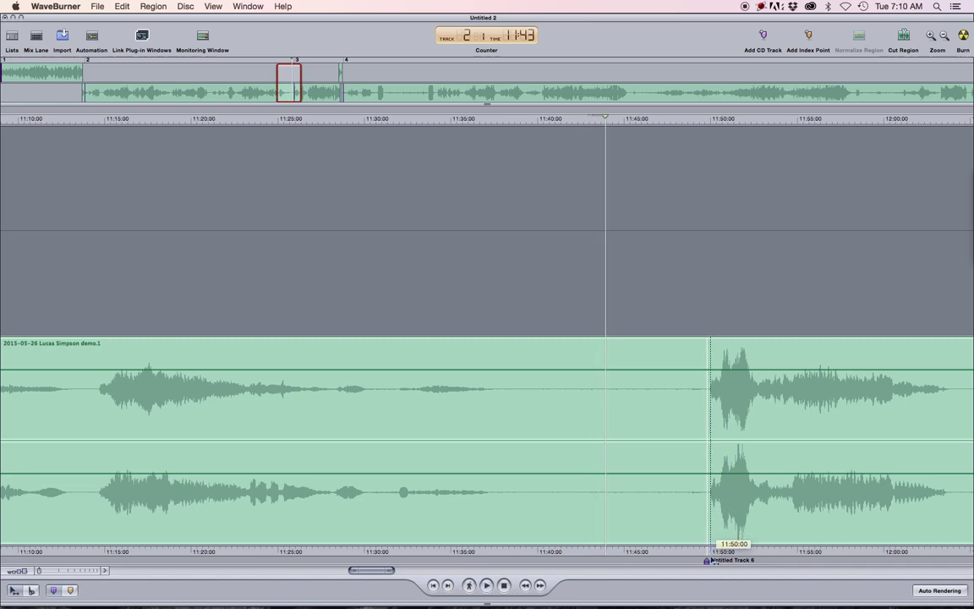
pyautogui.moveTo(712, 566); pyautogui.dragTo(636, 505)
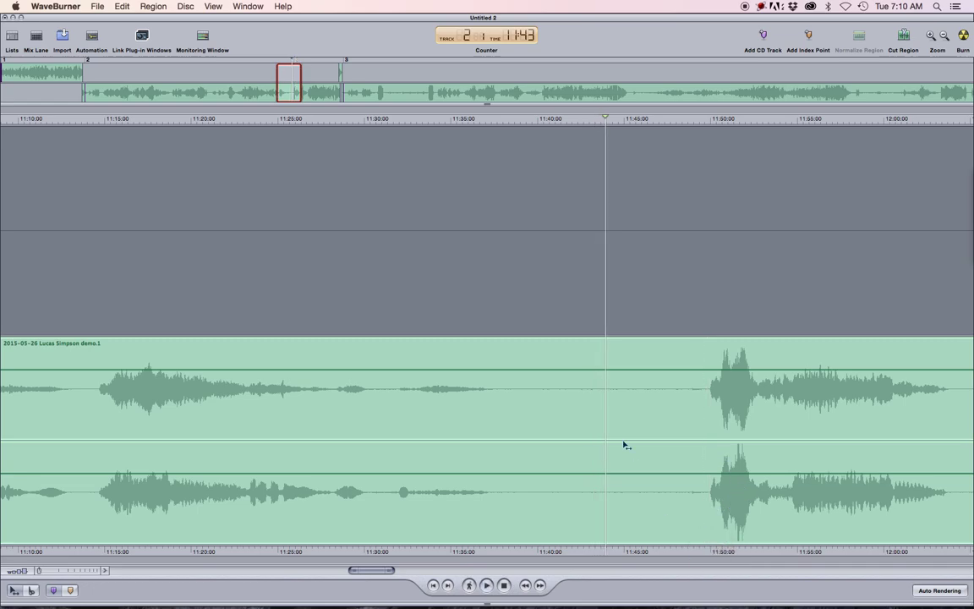
# Listen to the long pause from about 11:34 up to the music entrance near 11:50
pyautogui.click(462, 121)
pyautogui.press('space')
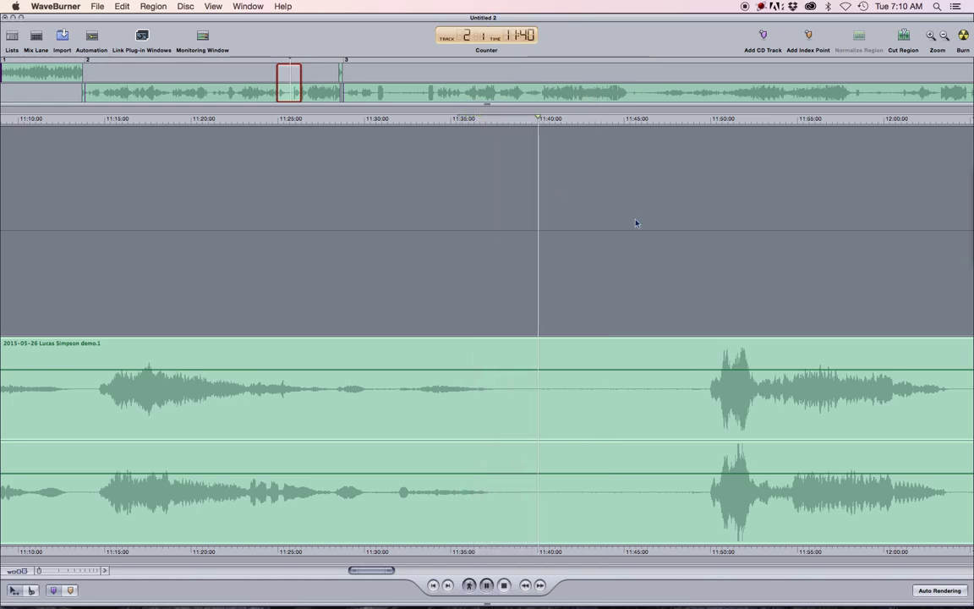
pyautogui.click(705, 144)
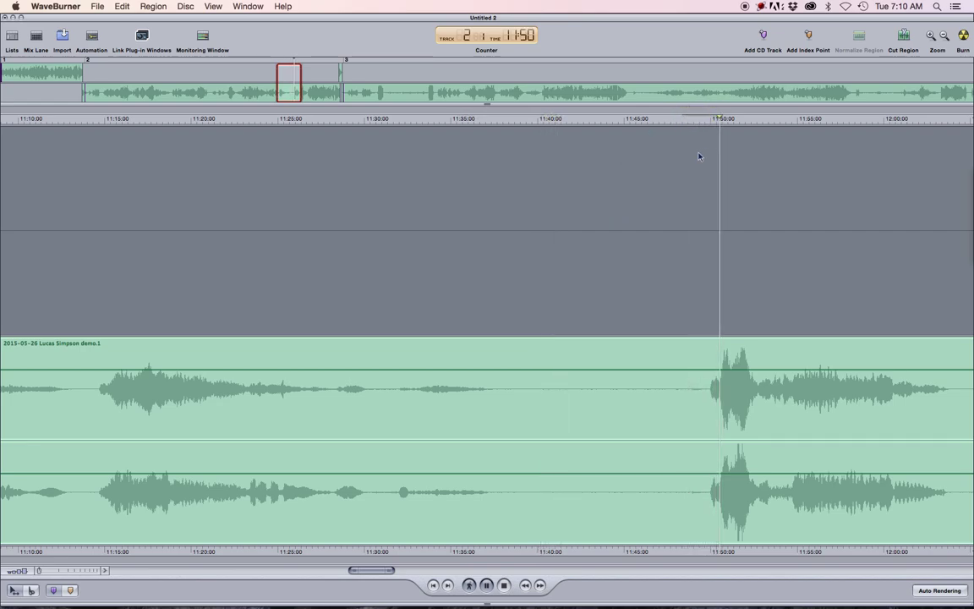
pyautogui.press('space')
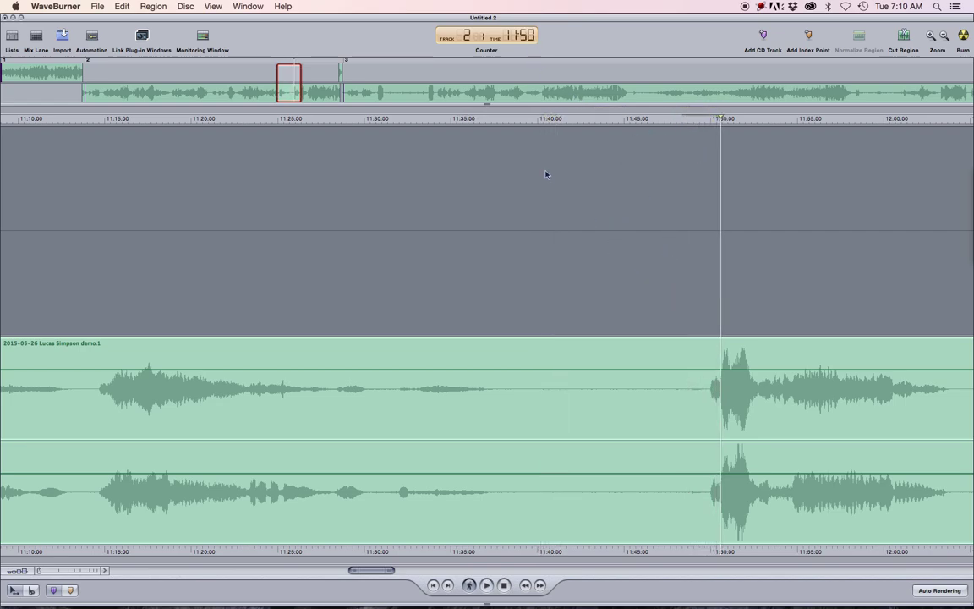
pyautogui.click(493, 118)
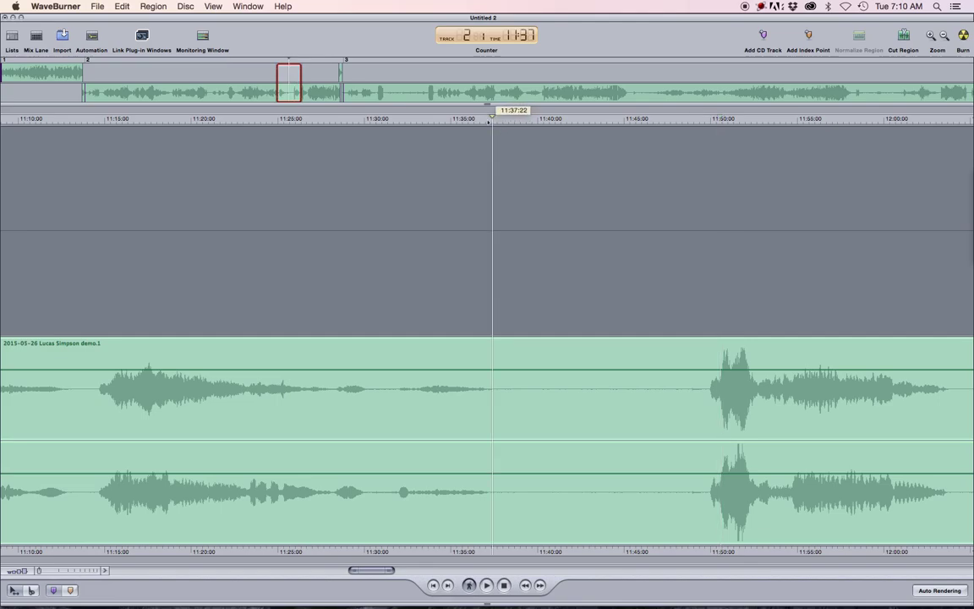
pyautogui.click(437, 118)
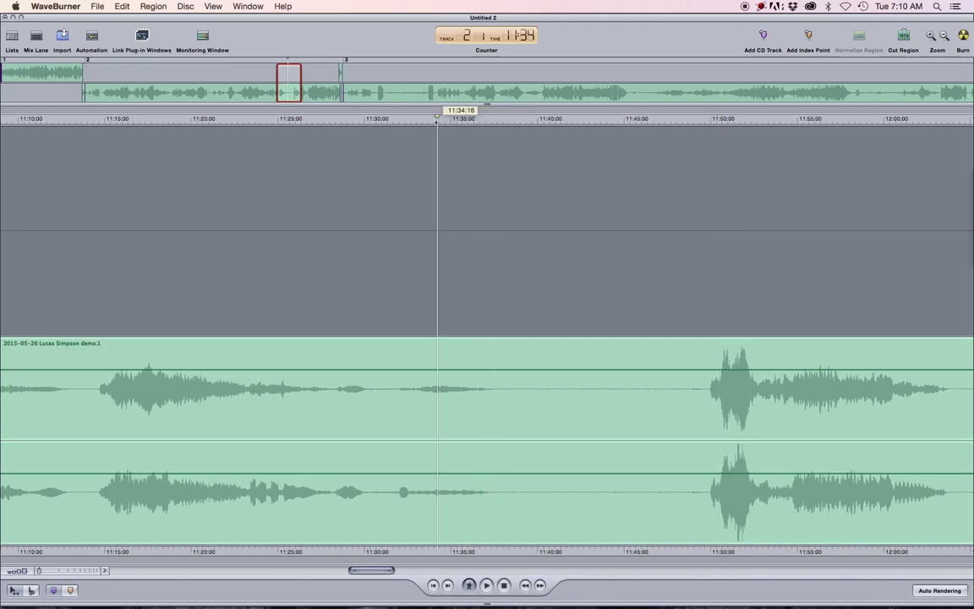
pyautogui.press('space')
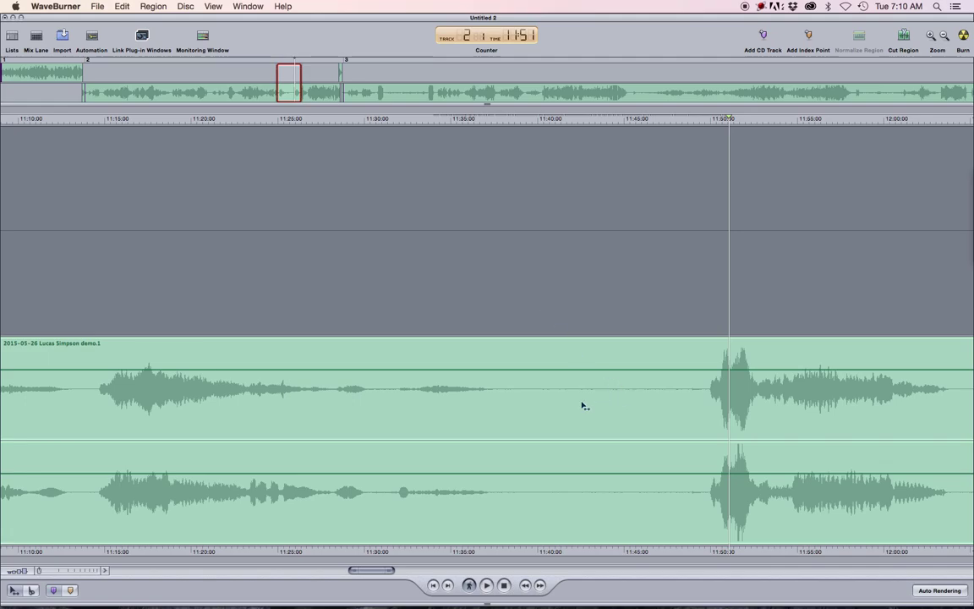
# Add a track marker just before the music entrance near 11:50 and undo it
pyautogui.click(708, 561)
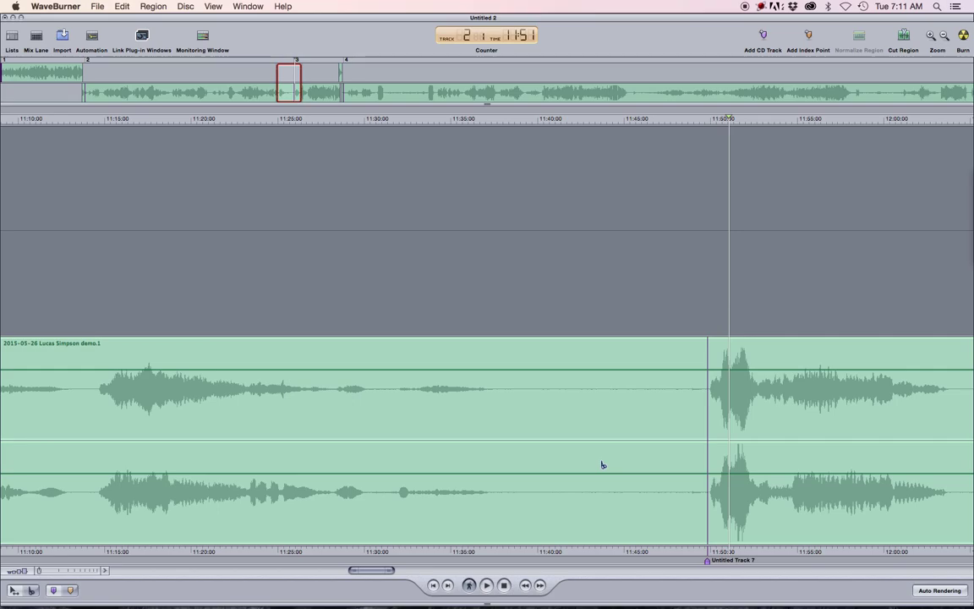
pyautogui.press('super+z')
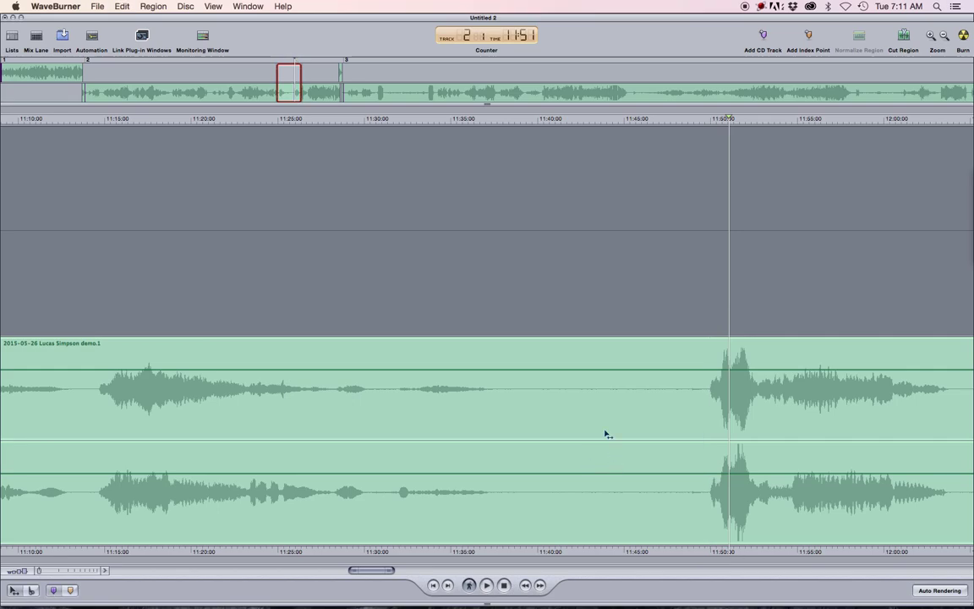
# Try cutting the region in the pause at 11:43:51 and sliding the second part earlier to overlap by about 3 seconds
pyautogui.click(602, 429)
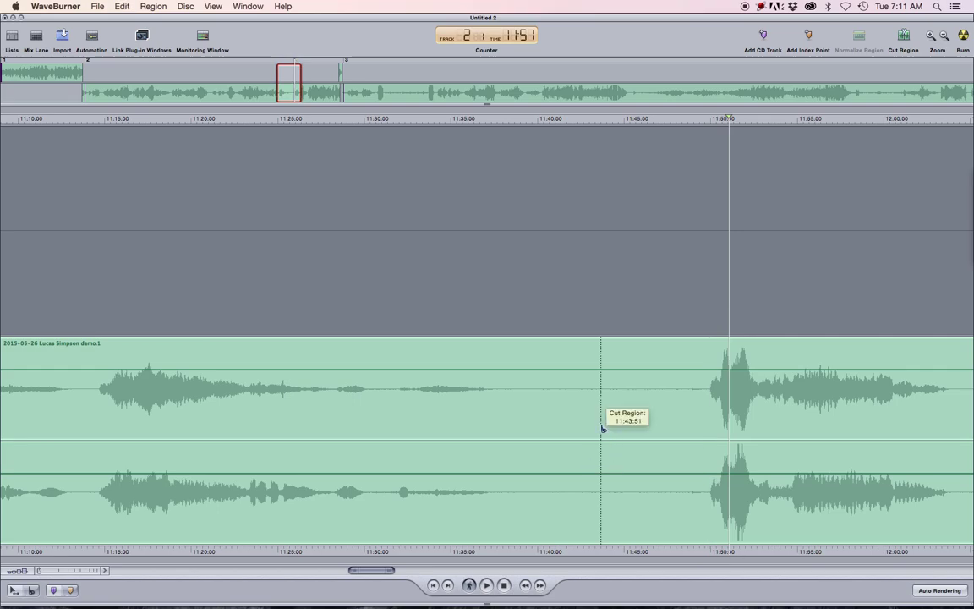
pyautogui.moveTo(658, 330); pyautogui.dragTo(610, 326)
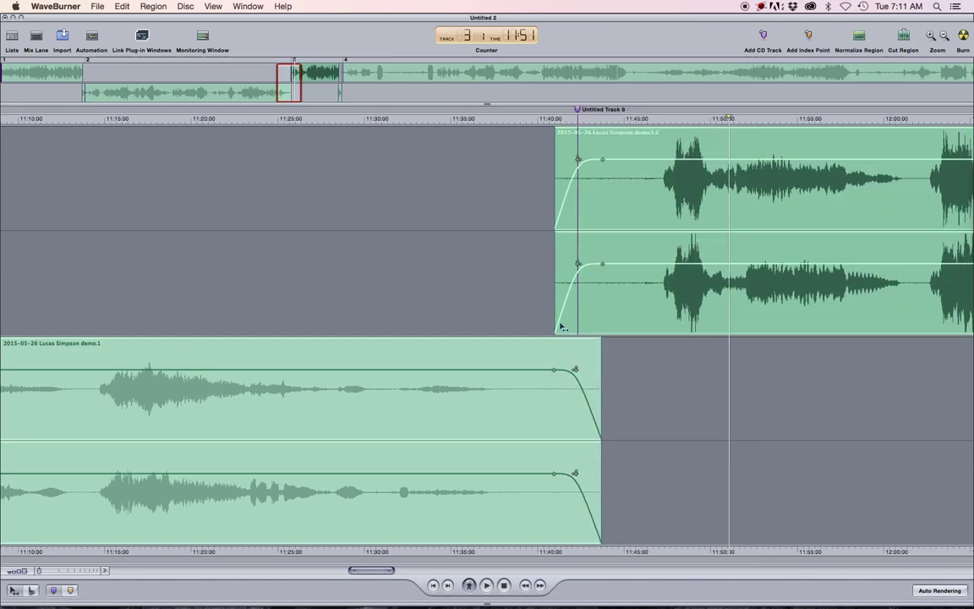
pyautogui.moveTo(618, 312); pyautogui.dragTo(611, 309)
pyautogui.click(466, 119)
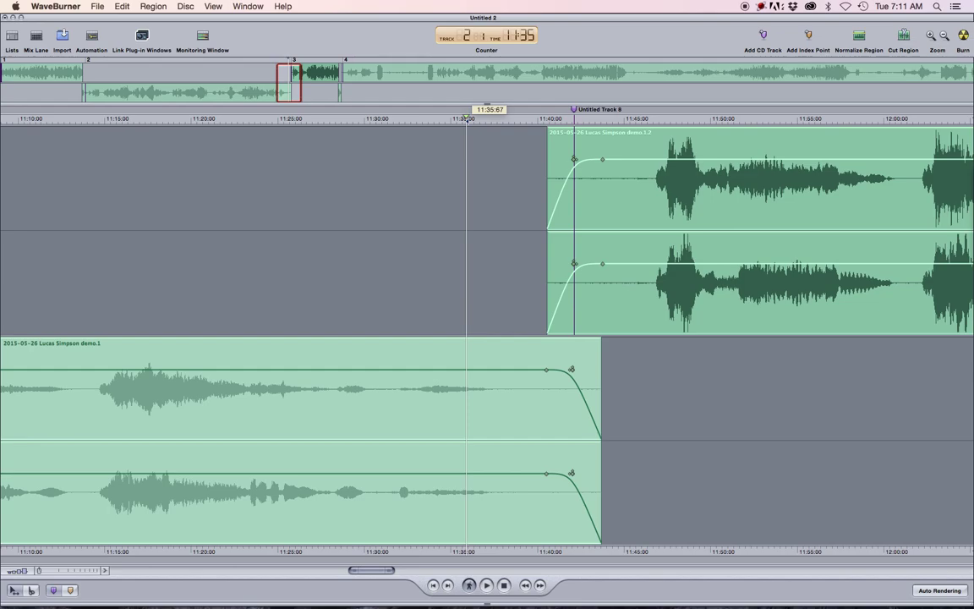
# Undo the overlap and the region cut, and place and remove a trial track marker just before 11:50
pyautogui.press('super+z')
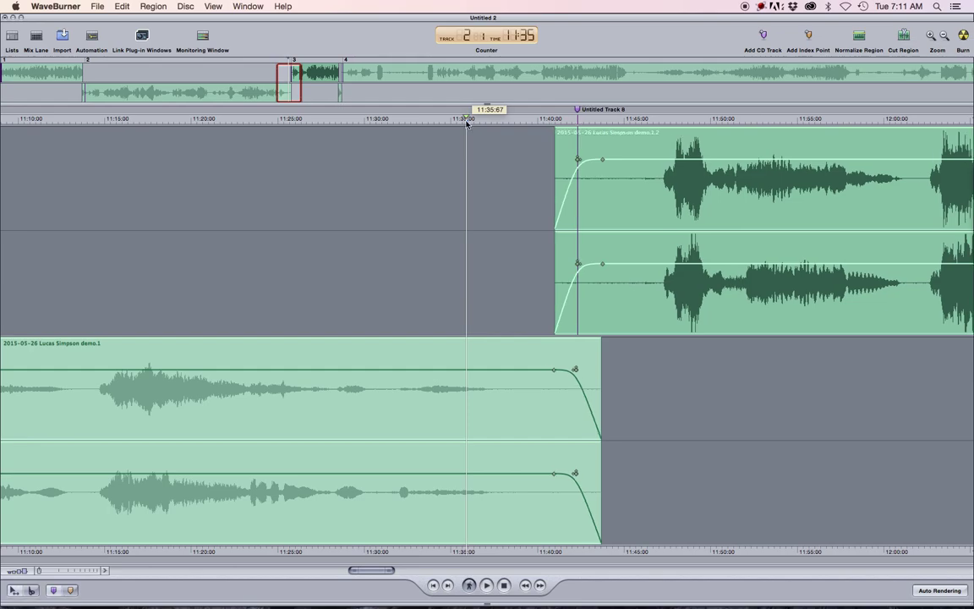
pyautogui.press('super+z')
pyautogui.press('super+z')
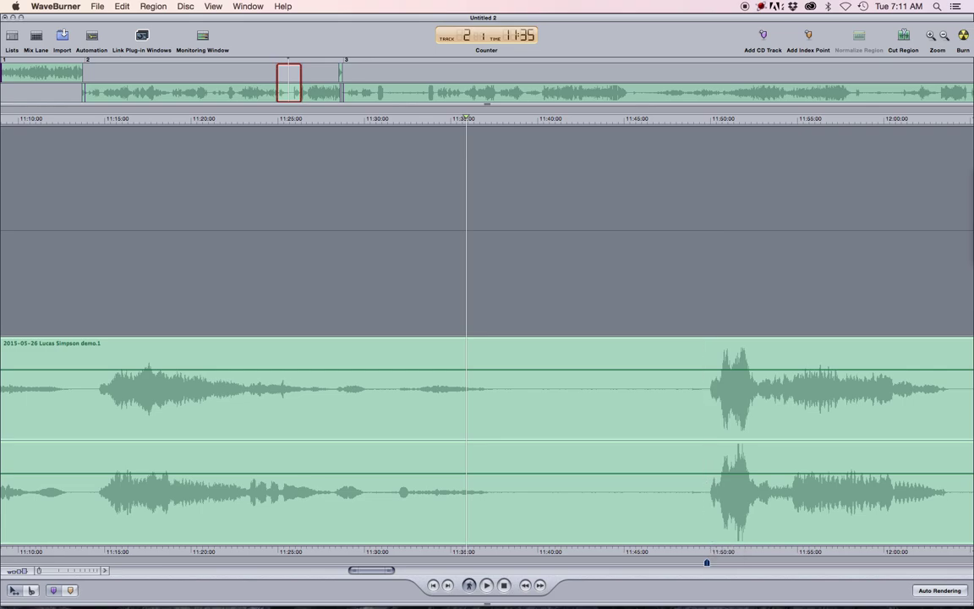
pyautogui.click(706, 561)
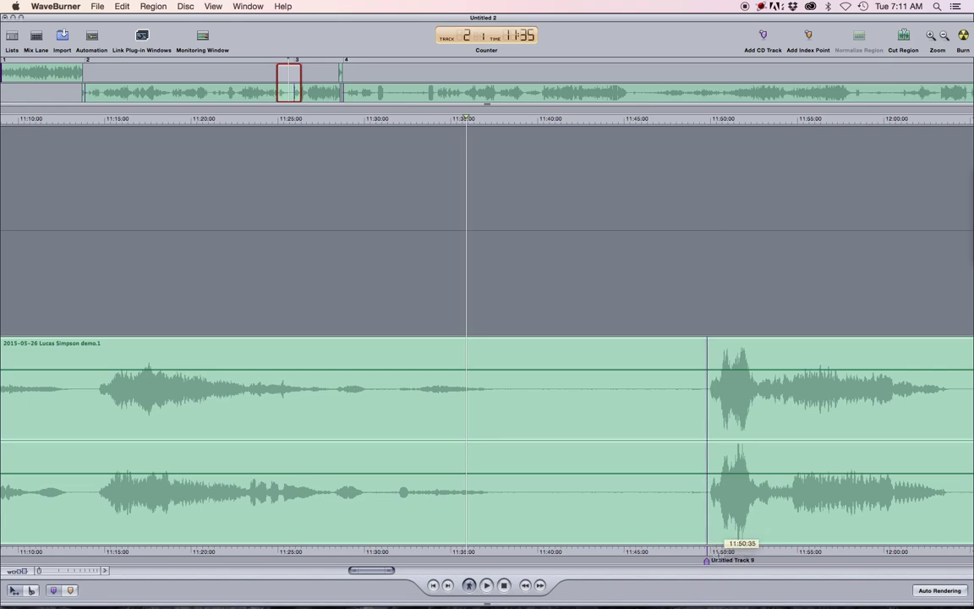
pyautogui.moveTo(708, 560)
pyautogui.mouseDown()
pyautogui.moveTo(709, 545)
pyautogui.moveTo(642, 485)
pyautogui.mouseUp()
# Cut the region in the pause at about 11:43 and slide the second part earlier to crossfade over about 3 seconds
pyautogui.keyDown('super'); pyautogui.click(585, 435); pyautogui.keyUp('super')
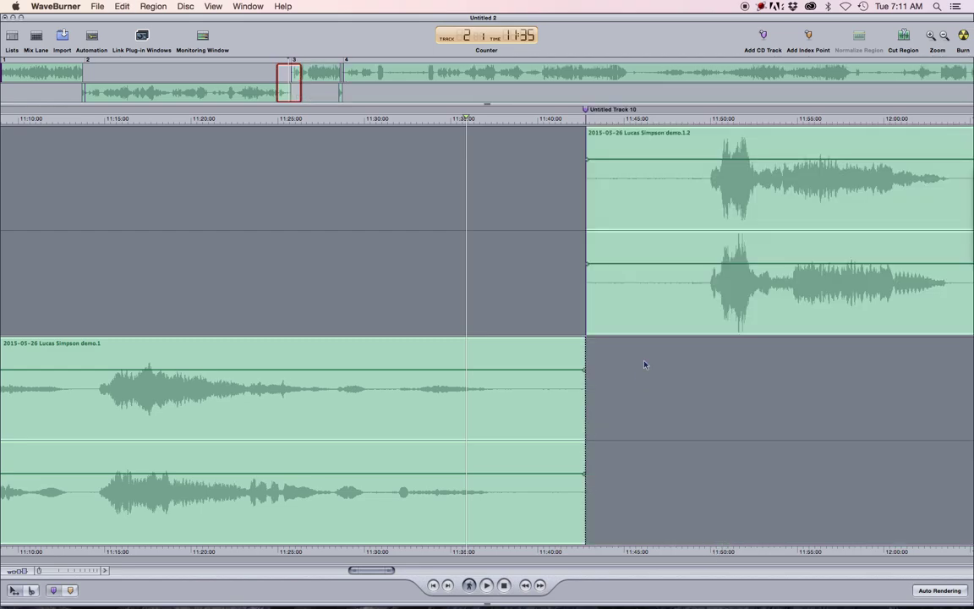
pyautogui.moveTo(650, 329); pyautogui.dragTo(608, 351)
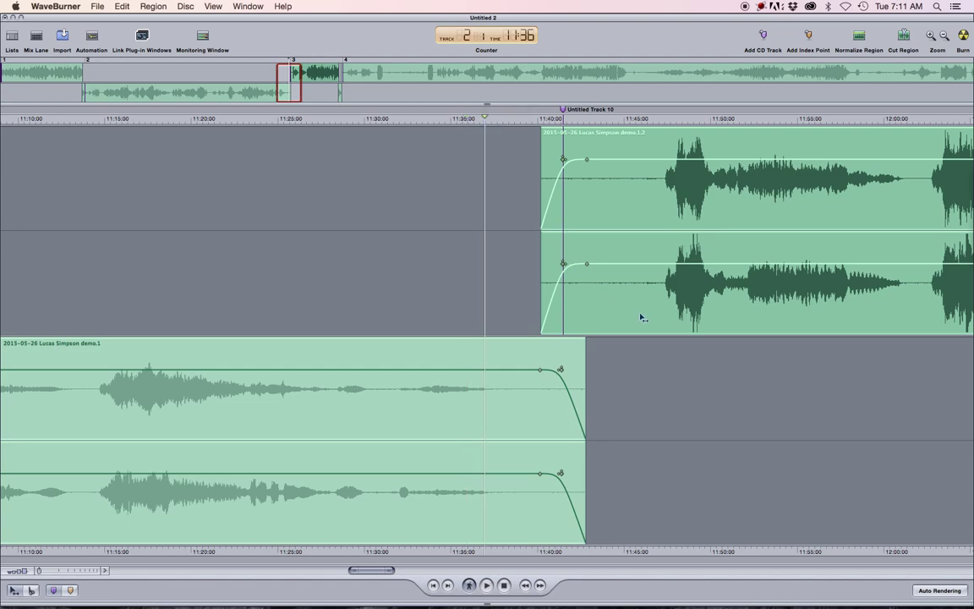
pyautogui.moveTo(624, 306); pyautogui.dragTo(612, 311)
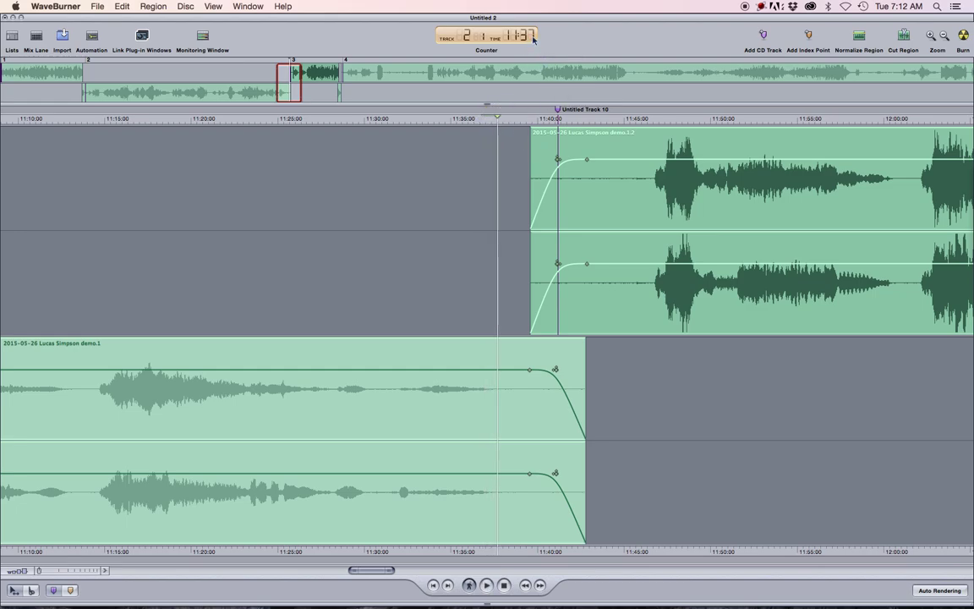
# Slide the second part earlier to crossfade over about 5 seconds, and move its track marker to about 11:45, just before the music
pyautogui.click(644, 118)
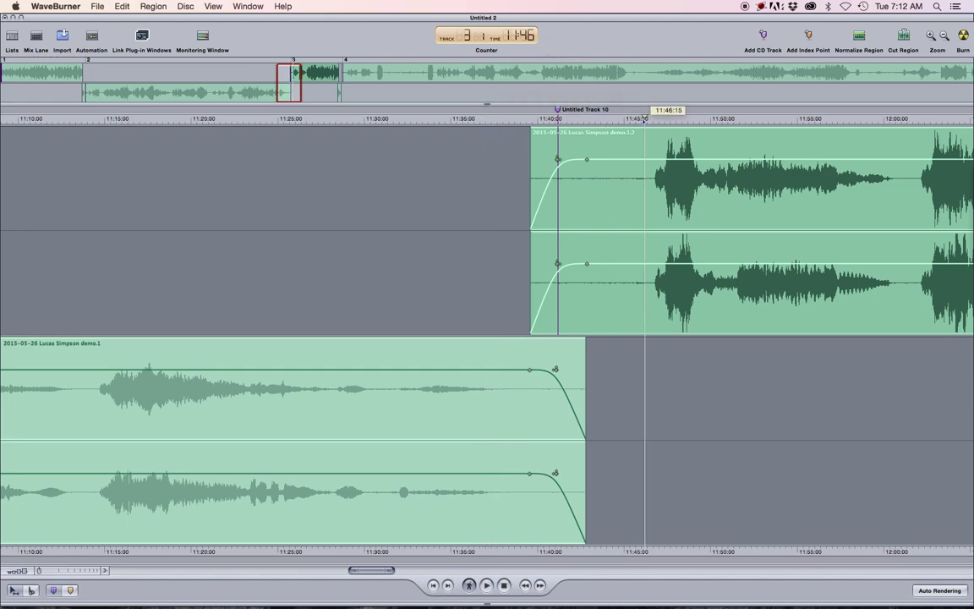
pyautogui.moveTo(697, 196); pyautogui.dragTo(672, 196)
pyautogui.click(619, 117)
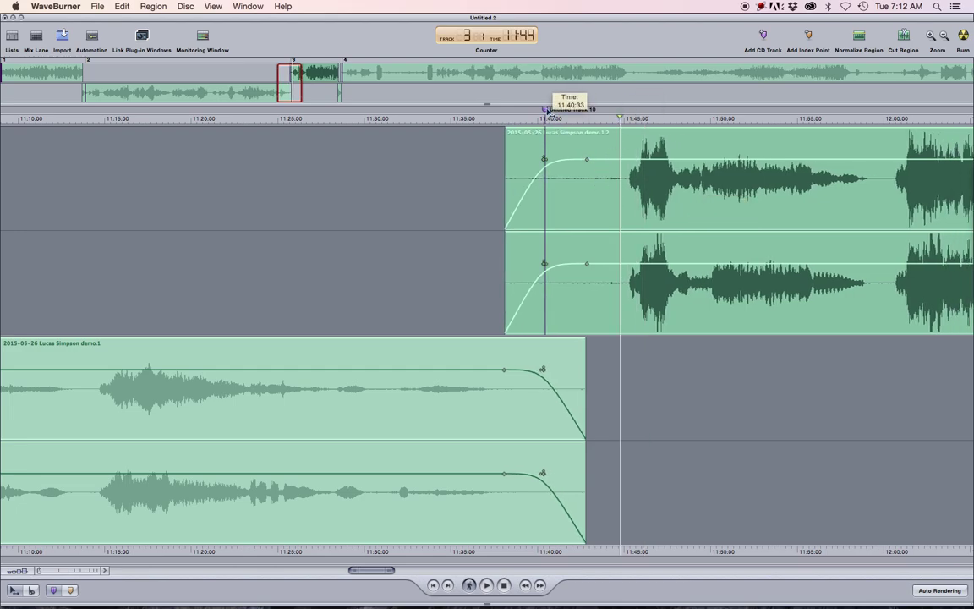
pyautogui.moveTo(550, 111); pyautogui.dragTo(627, 116)
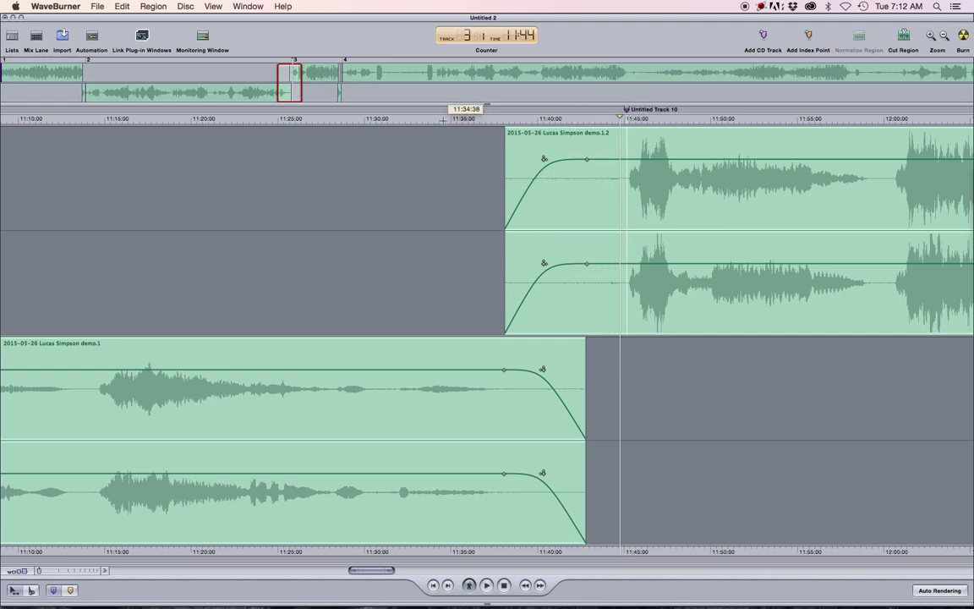
# Play back the transition from about 11:35 through the crossfade to the music entrance
pyautogui.moveTo(440, 116); pyautogui.dragTo(455, 118)
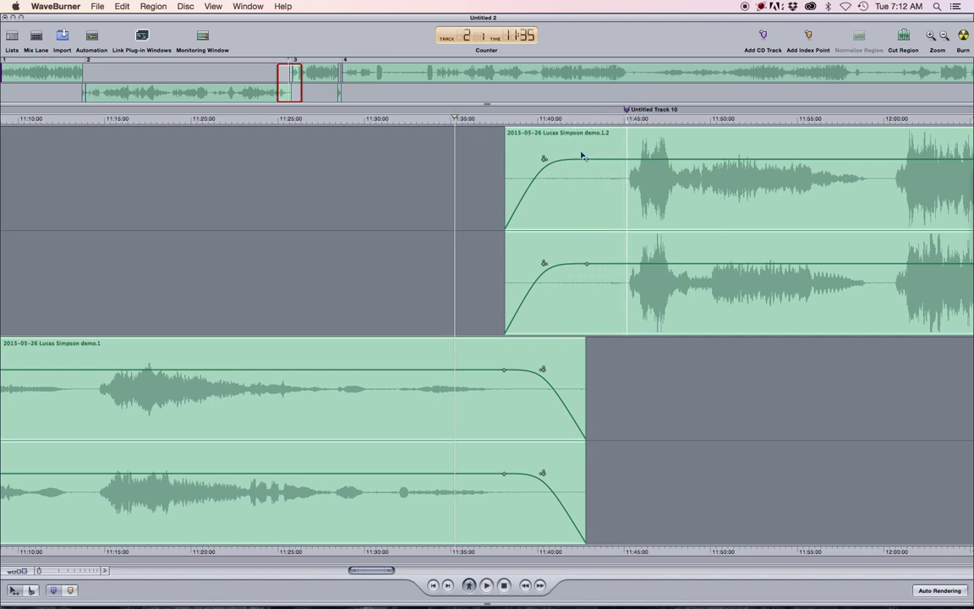
pyautogui.press('space')
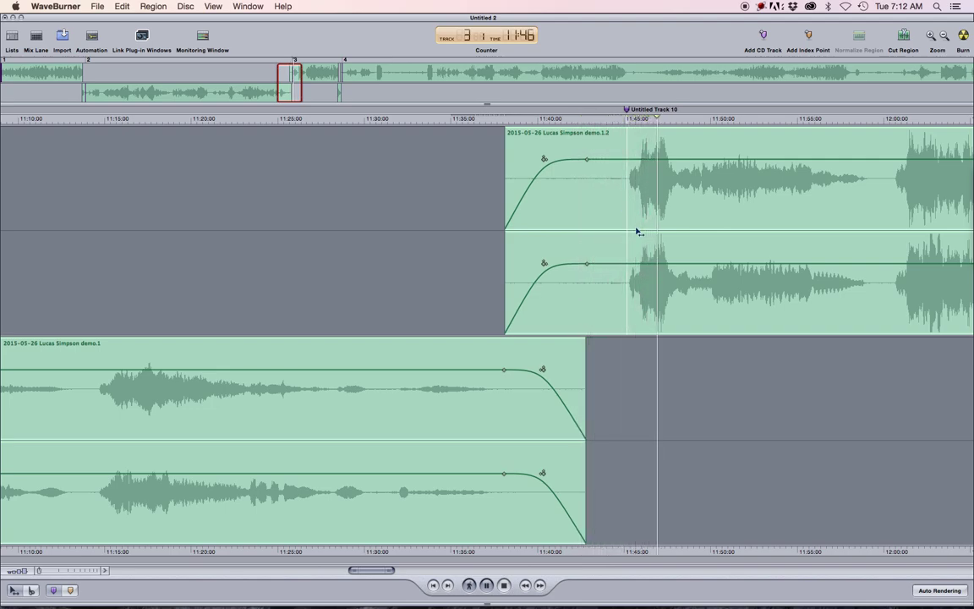
pyautogui.press('space')
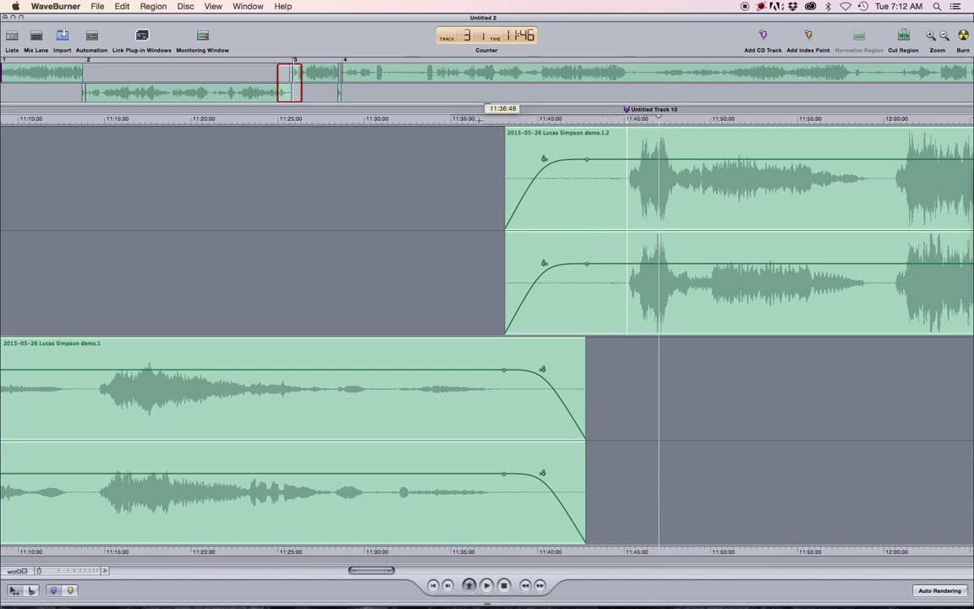
pyautogui.click(478, 120)
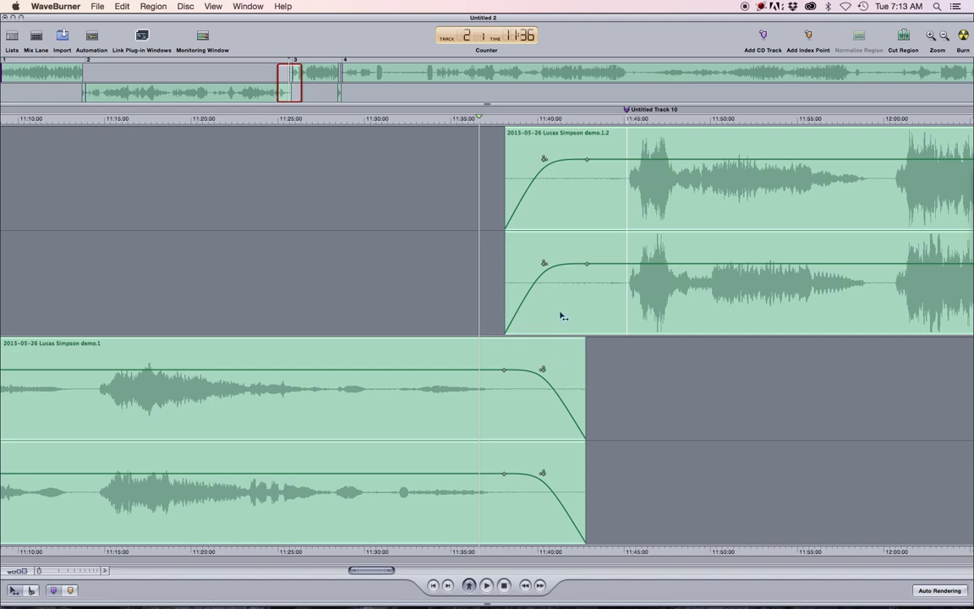
# Find the next long pause between movements and place the playhead just before it at 24:58
pyautogui.hotkey('ctrl', 'Left')
pyautogui.hotkey('ctrl', 'Left')
pyautogui.hotkey('ctrl', 'Left')
pyautogui.hotkey('ctrl', 'Left')
pyautogui.hotkey('ctrl', 'Left')
pyautogui.hotkey('ctrl', 'Left')
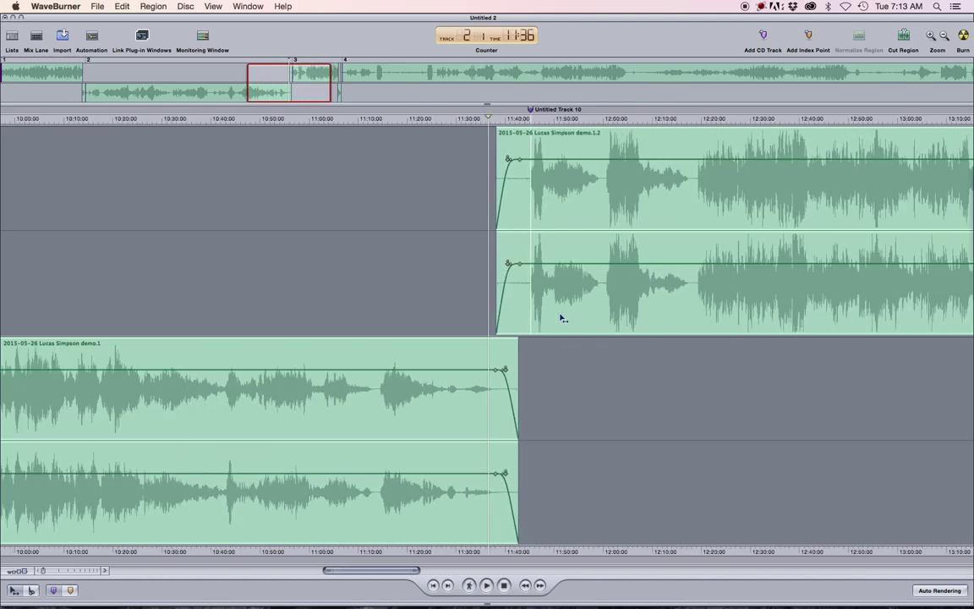
pyautogui.scroll(-5, 561, 317)
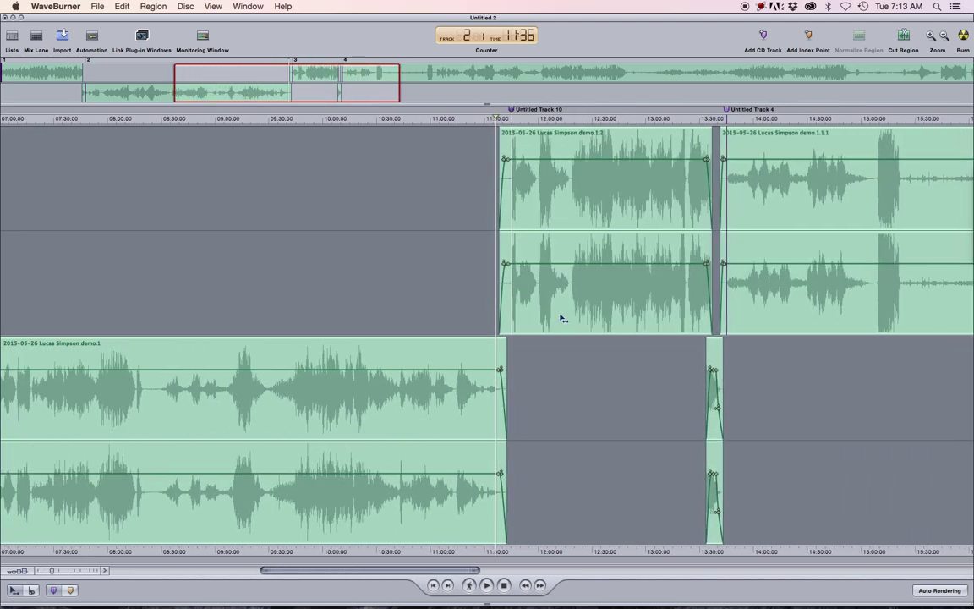
pyautogui.hscroll(-1, 559, 317)
pyautogui.hscroll(15, 561, 318)
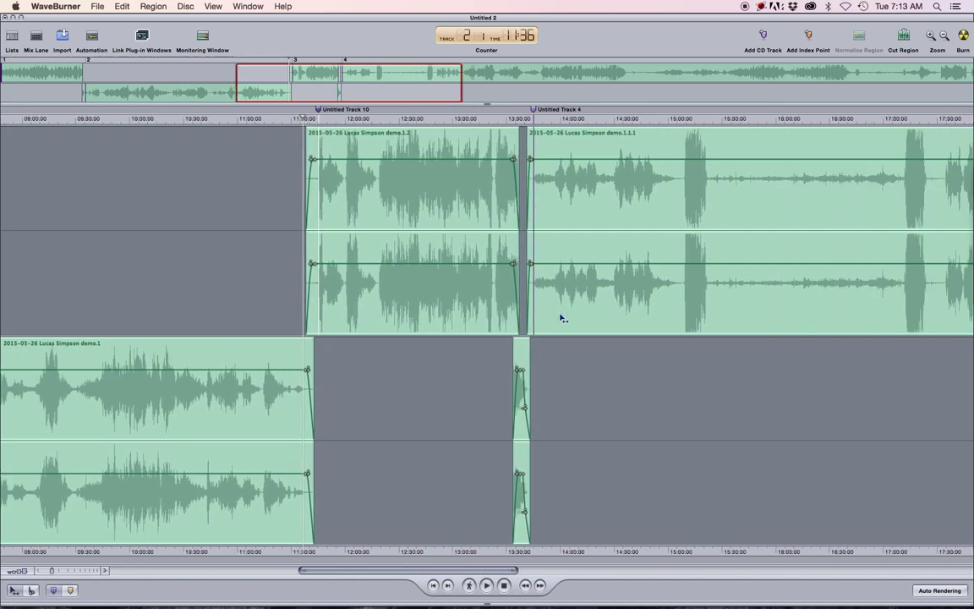
pyautogui.hscroll(2, 561, 318)
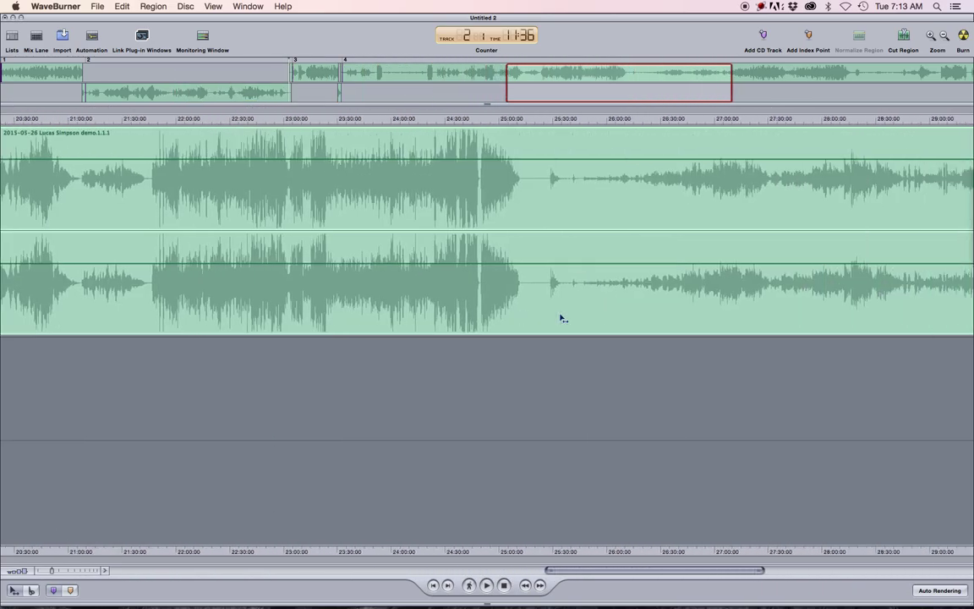
pyautogui.click(496, 118)
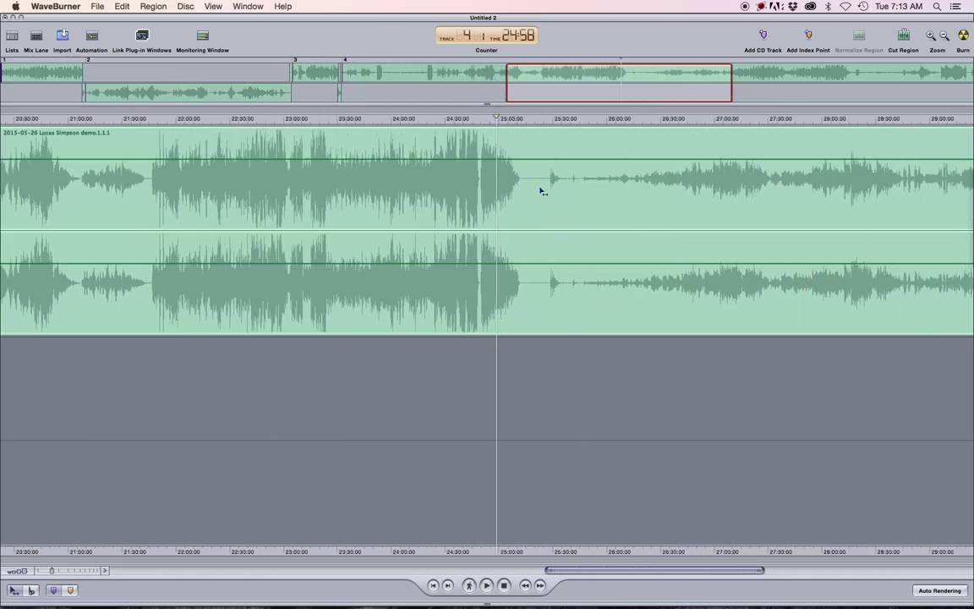
# Listen from about 25:29 and cut the region in the pause at about 25:14
pyautogui.press('Down')
pyautogui.press('Down')
pyautogui.press('Down')
pyautogui.press('Down')
pyautogui.press('Down')
pyautogui.press('Down')
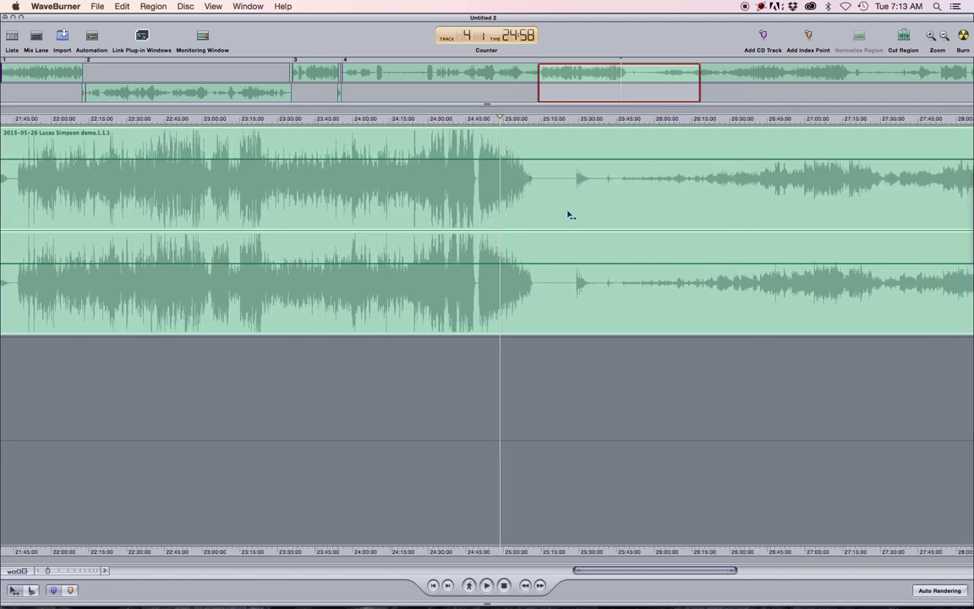
pyautogui.press('Down')
pyautogui.press('Down')
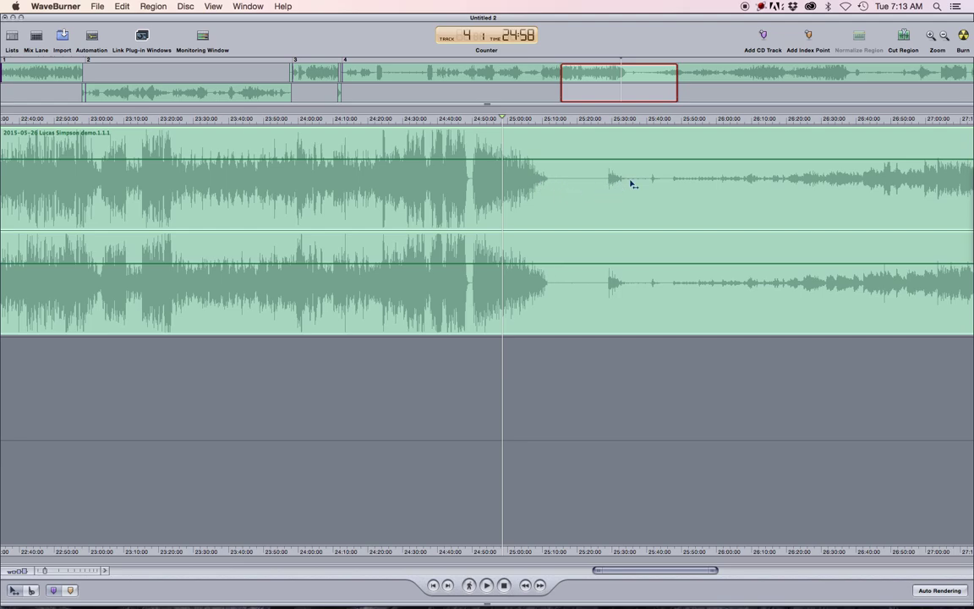
pyautogui.press('super+Right')
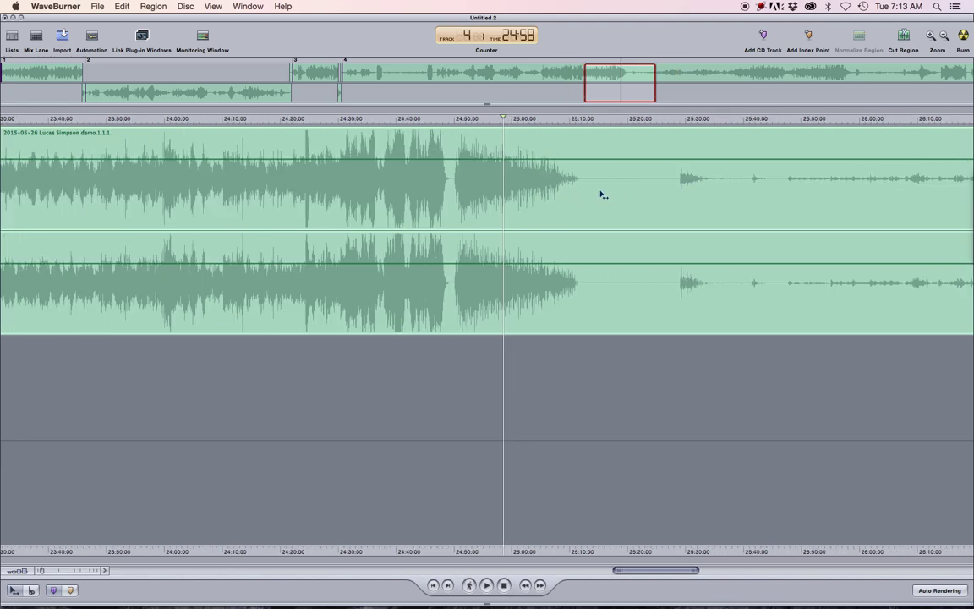
pyautogui.click(686, 120)
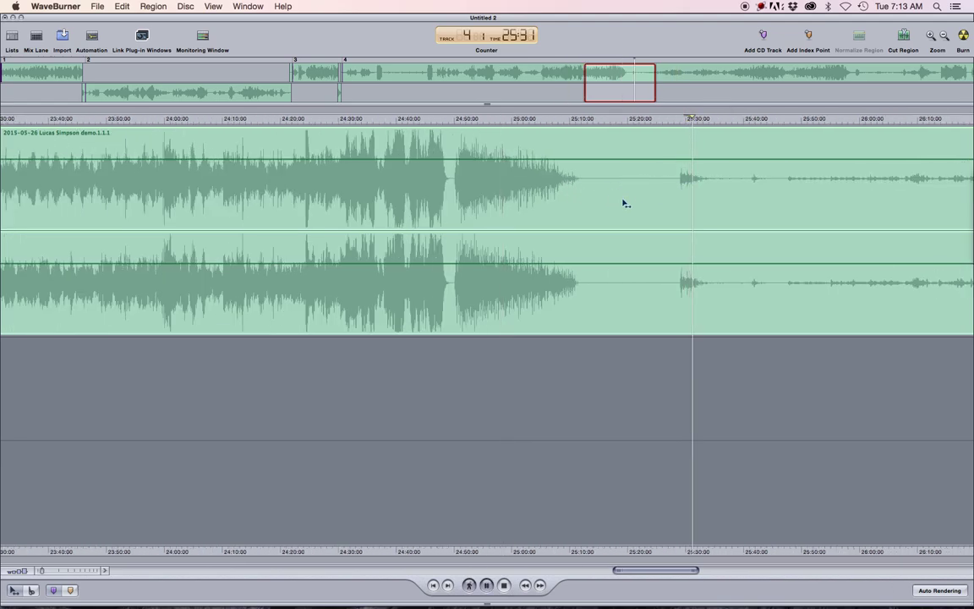
pyautogui.keyDown('super'); pyautogui.click(593, 209); pyautogui.keyUp('super')
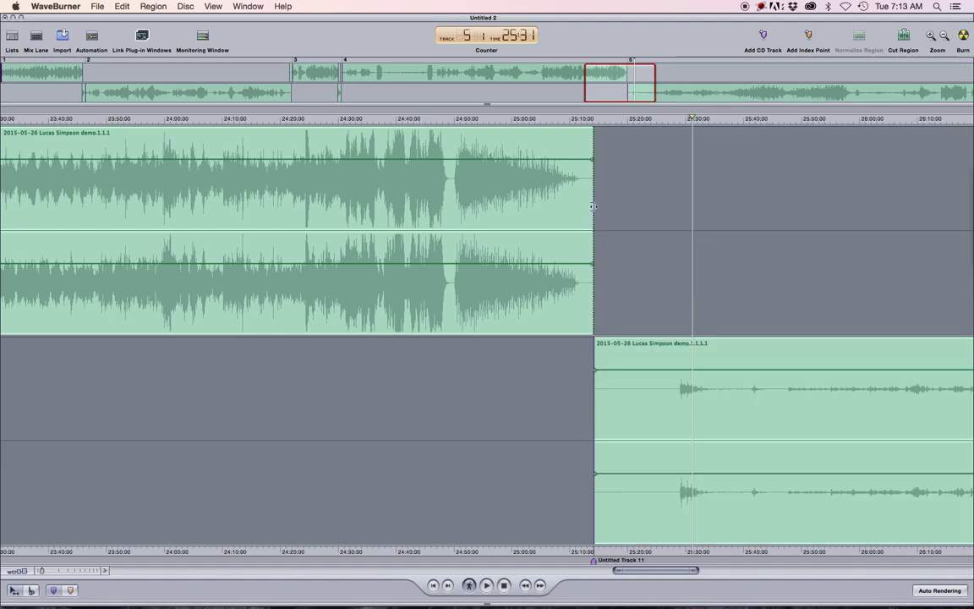
# Trim the new region's start past the first noise and slide it earlier to crossfade over about 3 seconds
pyautogui.click(734, 119)
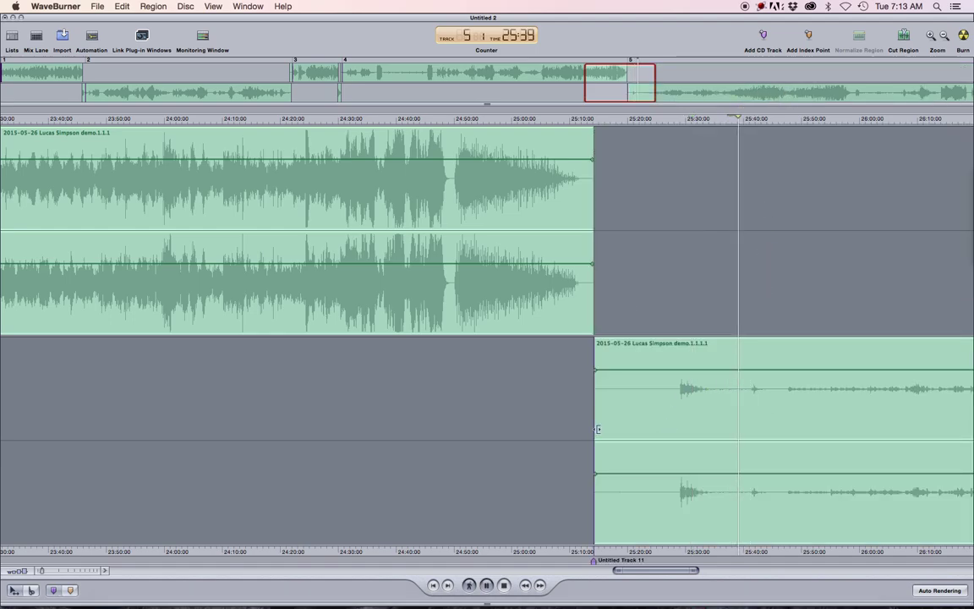
pyautogui.moveTo(598, 429); pyautogui.dragTo(689, 433)
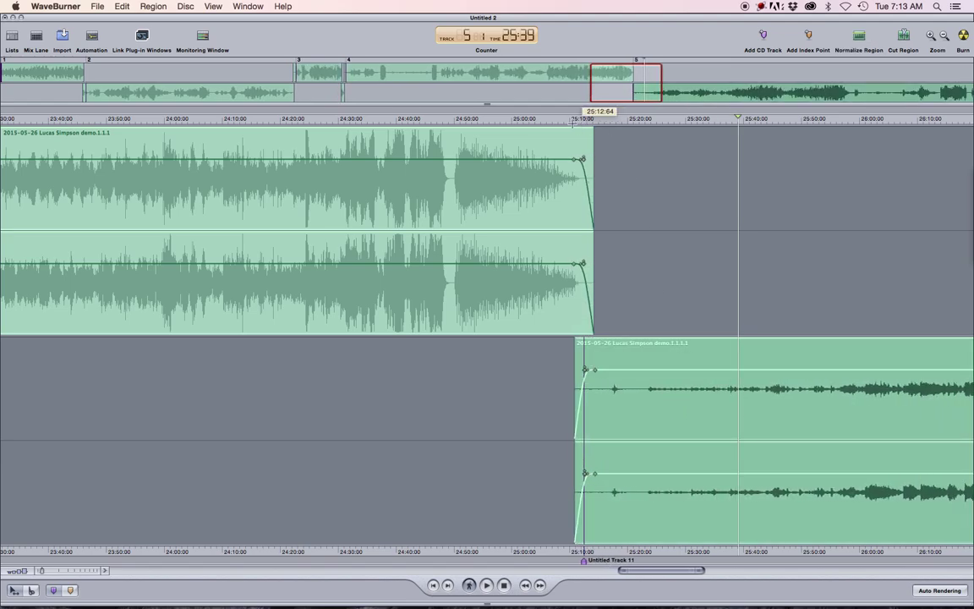
# Audition the transition from about 25:10 and move the new region's track marker to about 25:23, just before the music
pyautogui.click(572, 124)
pyautogui.press('space')
pyautogui.hotkey('ctrl', 'Right')
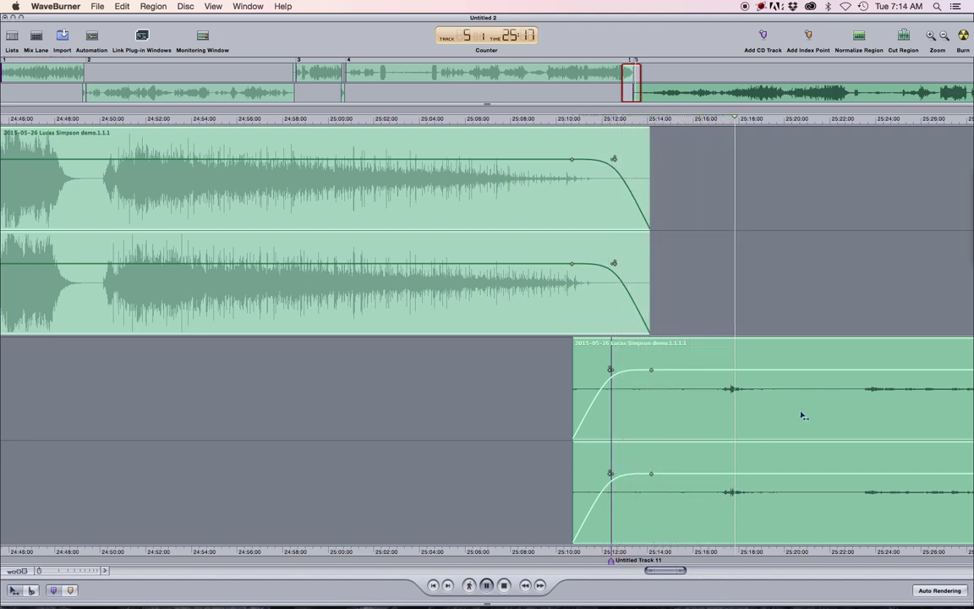
pyautogui.click(845, 116)
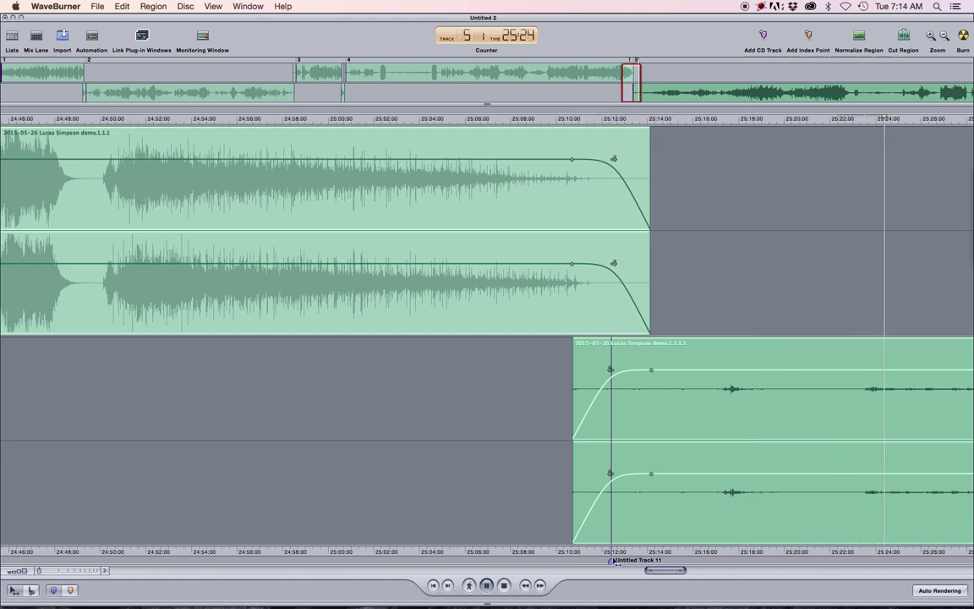
pyautogui.moveTo(613, 561); pyautogui.dragTo(860, 536)
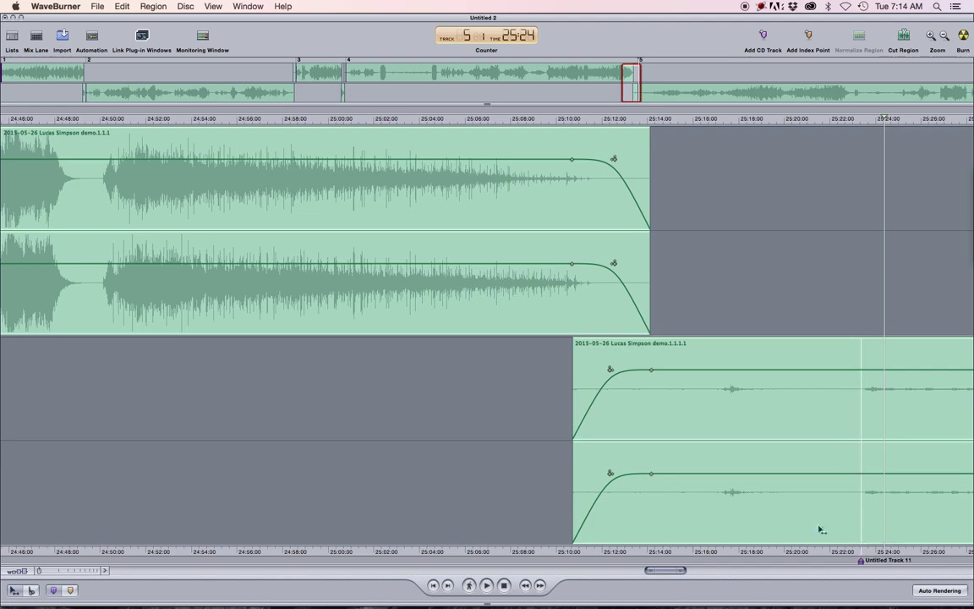
# Trim the new region's start further, slide it earlier to crossfade over about 5 seconds, and play the transition from 25:09
pyautogui.click(577, 508)
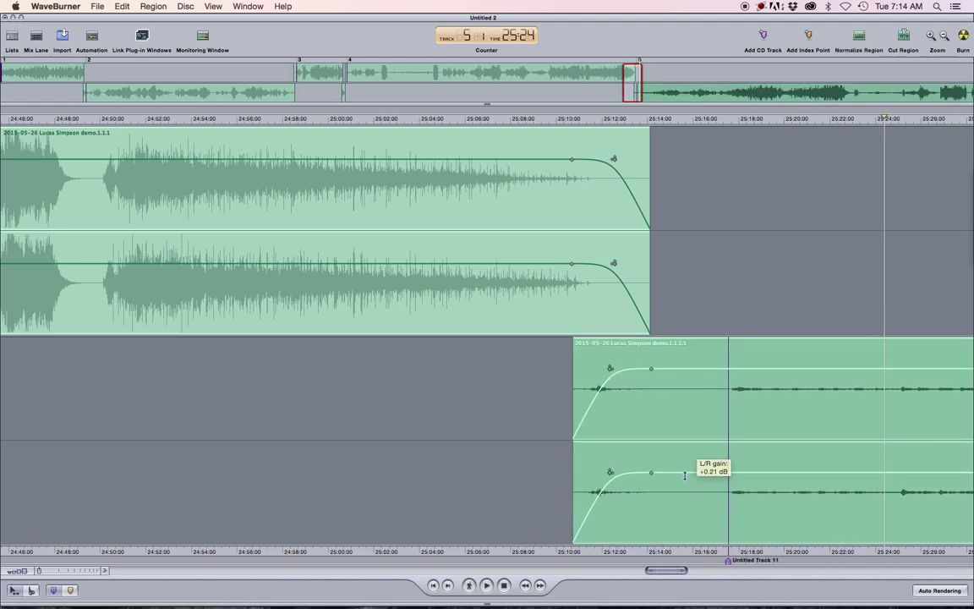
pyautogui.moveTo(666, 476); pyautogui.dragTo(644, 433)
pyautogui.click(550, 123)
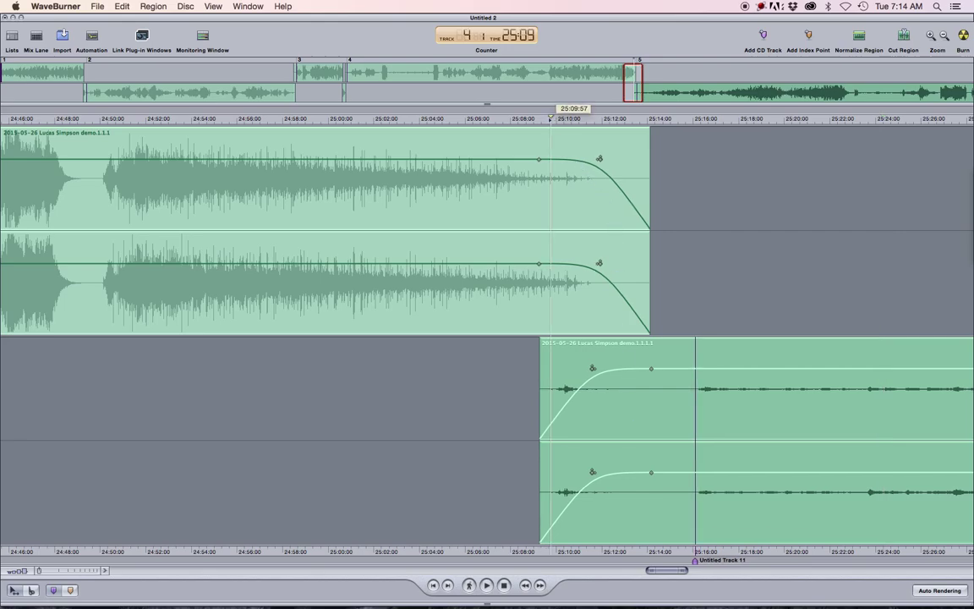
pyautogui.press('space')
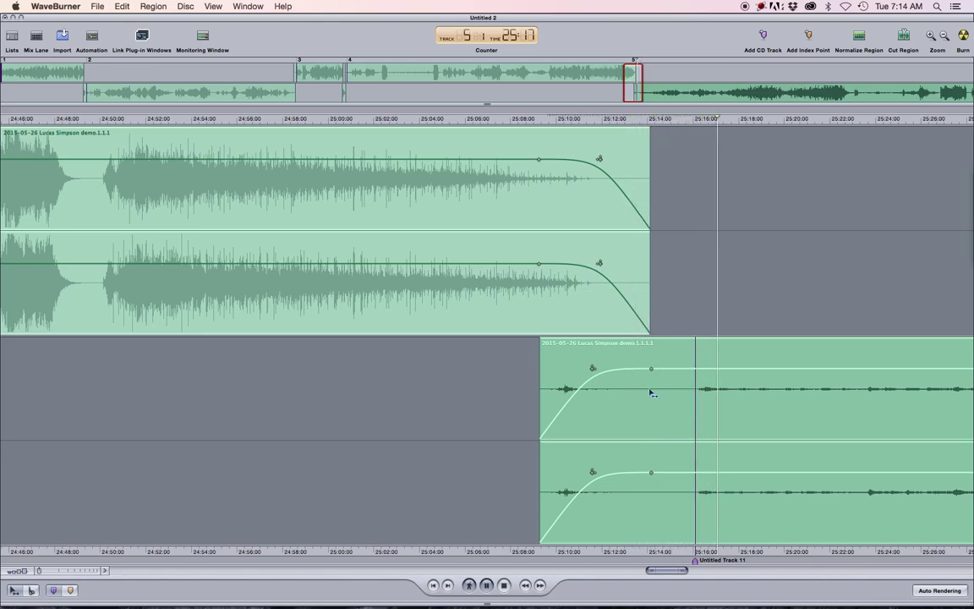
pyautogui.press('space')
# Reshape the fade-out at the end of the final region so the level falls early and tapers into silence
pyautogui.hotkey('ctrl', 'Left')
pyautogui.hotkey('ctrl', 'Left')
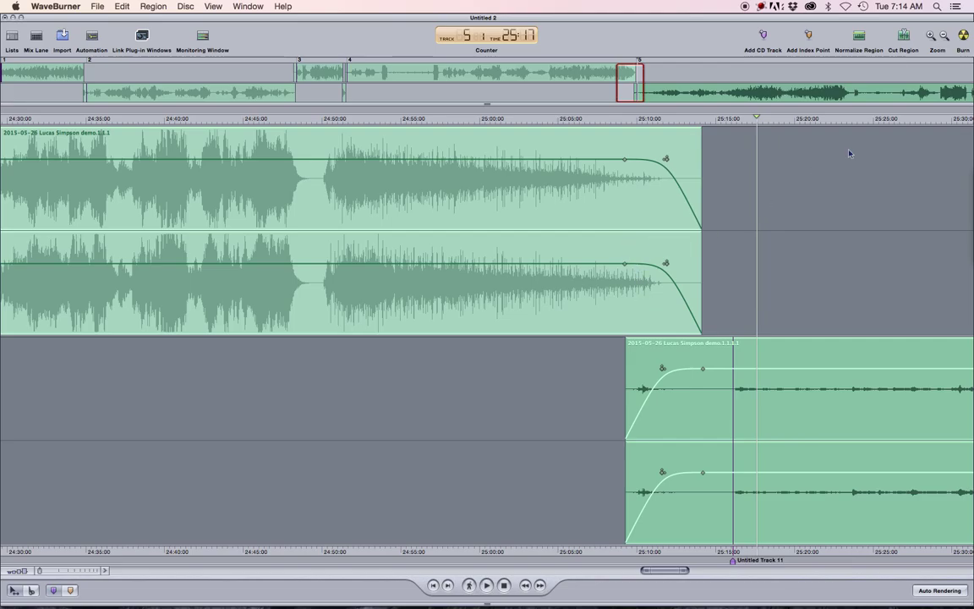
pyautogui.press('End')
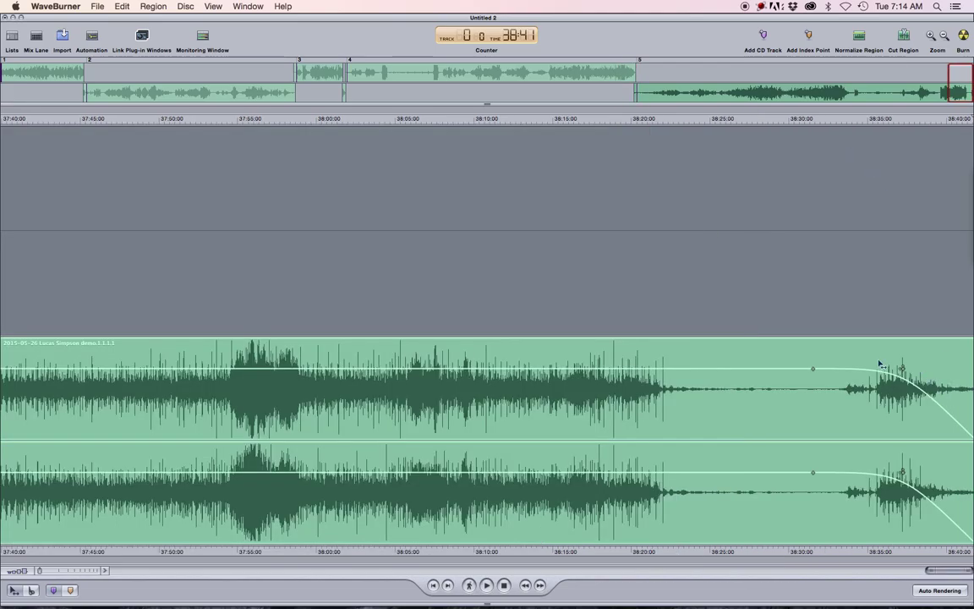
pyautogui.scroll(3, 879, 364)
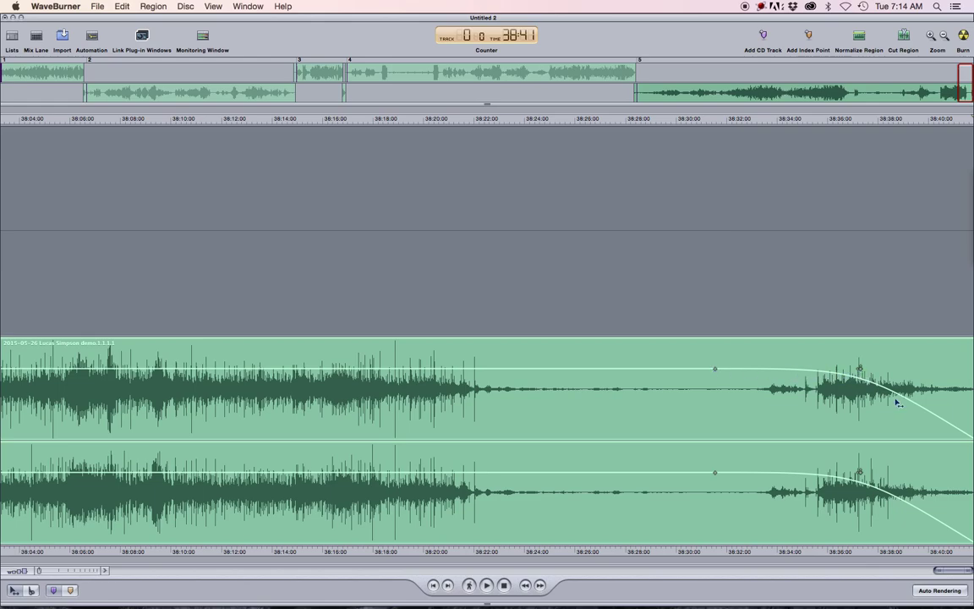
pyautogui.moveTo(859, 370); pyautogui.dragTo(860, 450)
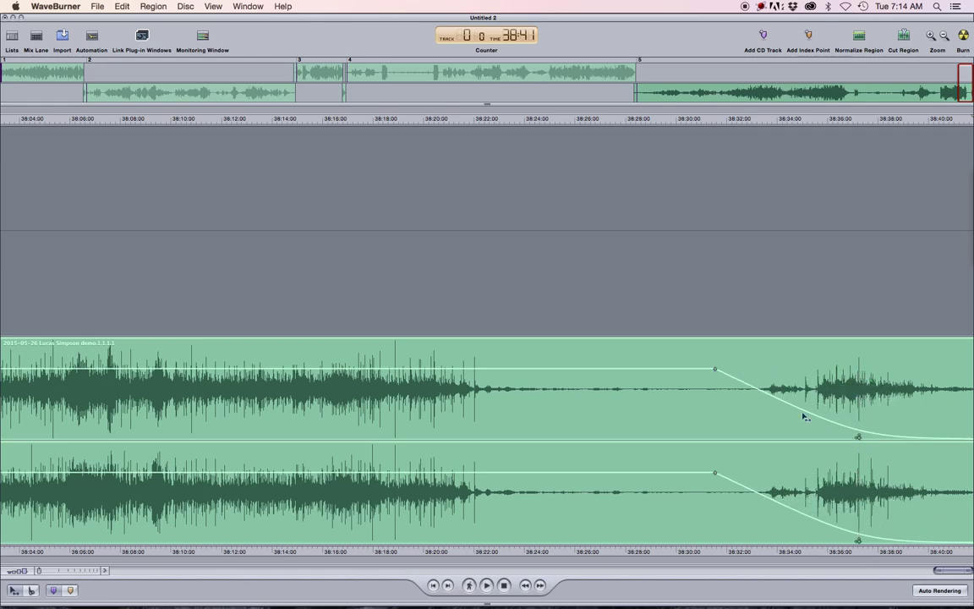
# Trim the end of the final region back through the applause to about 37:36
pyautogui.scroll(-3, 844, 346)
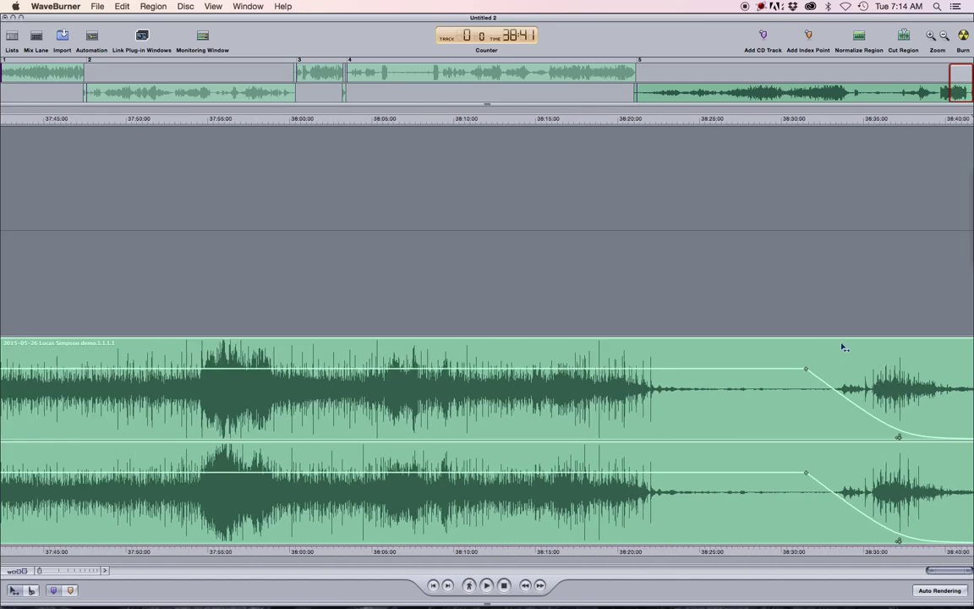
pyautogui.scroll(-3, 843, 346)
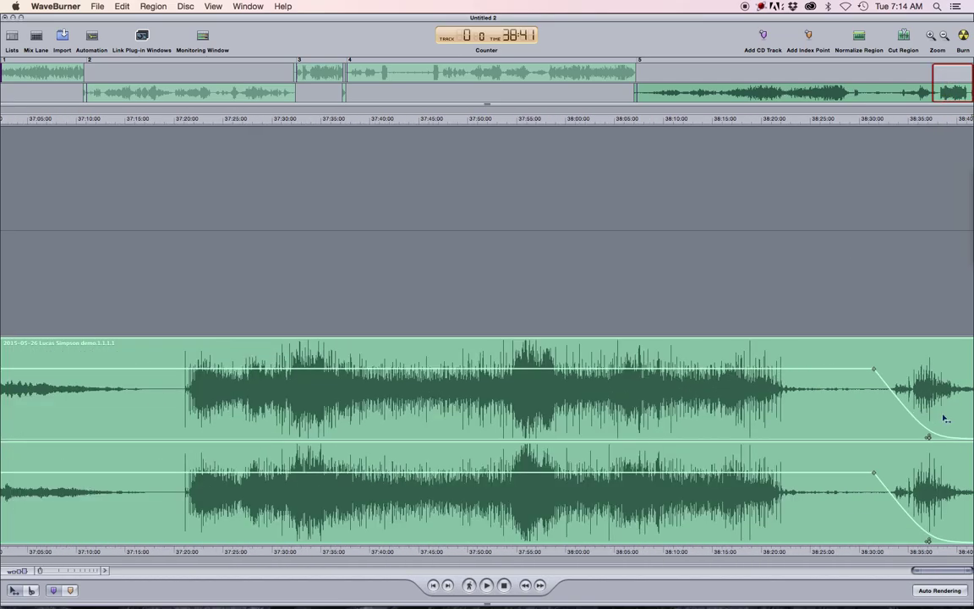
pyautogui.moveTo(969, 419); pyautogui.dragTo(649, 406)
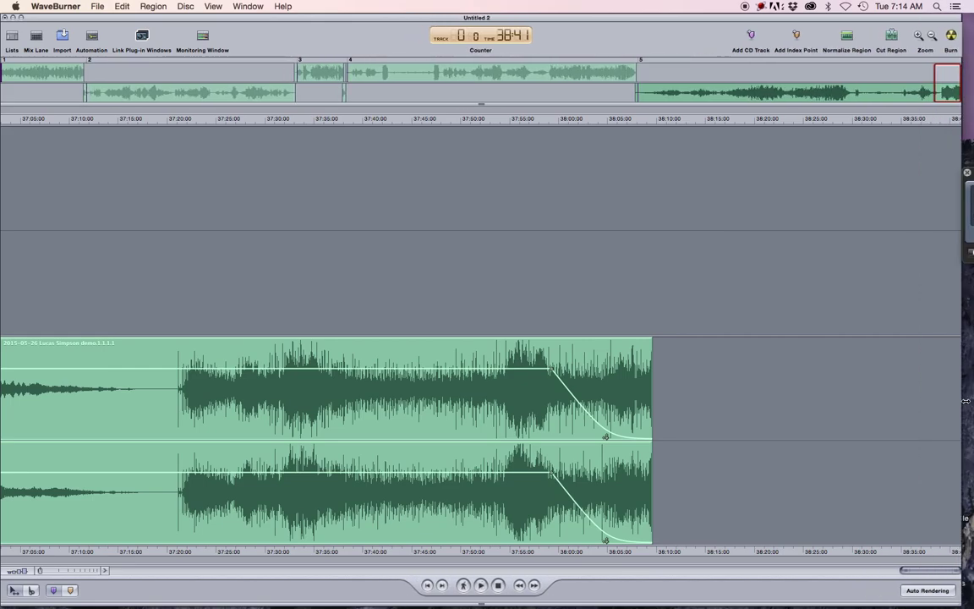
pyautogui.moveTo(969, 399); pyautogui.dragTo(973, 400)
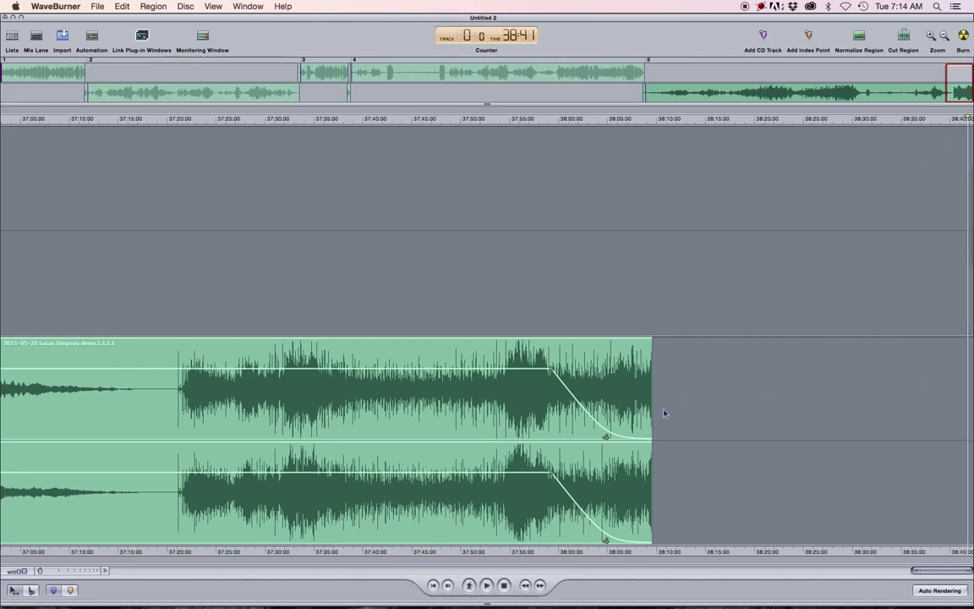
pyautogui.moveTo(551, 409); pyautogui.dragTo(250, 409)
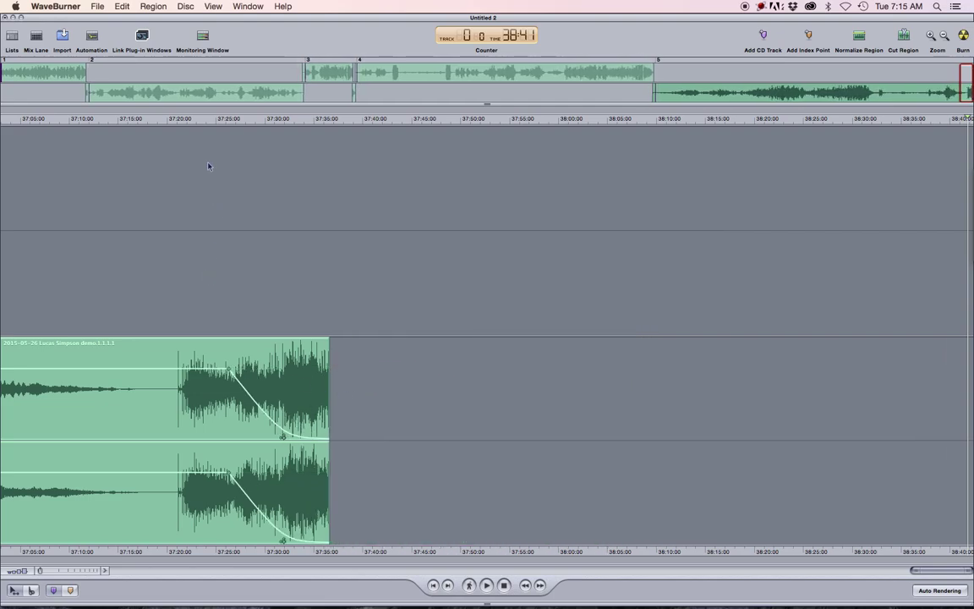
# Play the ending of the final region from about 37:18 through the applause fade-out to the end of the disc
pyautogui.click(183, 119)
pyautogui.hotkey('ctrl', 'Right')
pyautogui.hotkey('ctrl', 'Right')
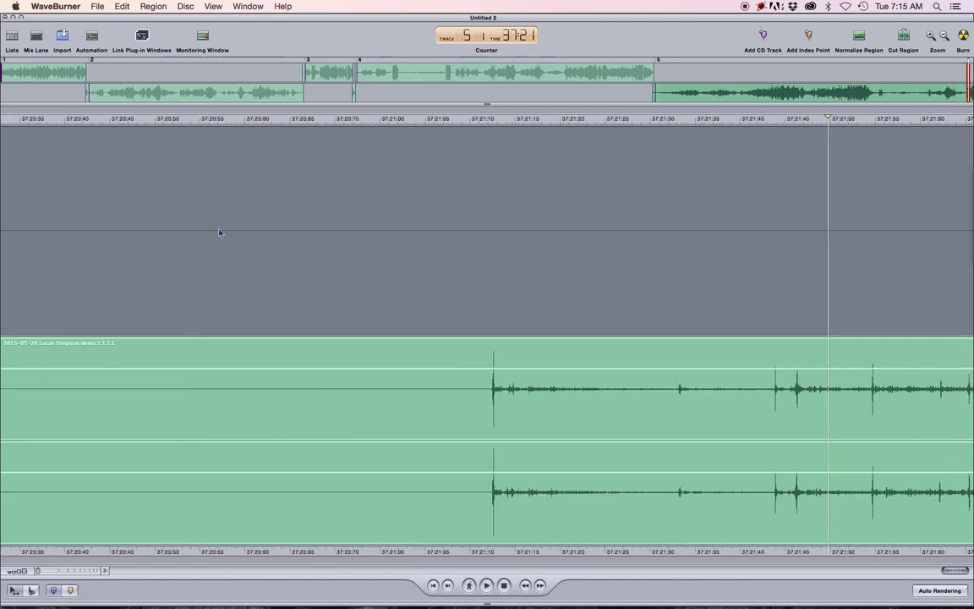
pyautogui.press('super+Left')
pyautogui.press('super+Left')
pyautogui.press('super+Left')
pyautogui.press('super+Left')
pyautogui.press('super+Left')
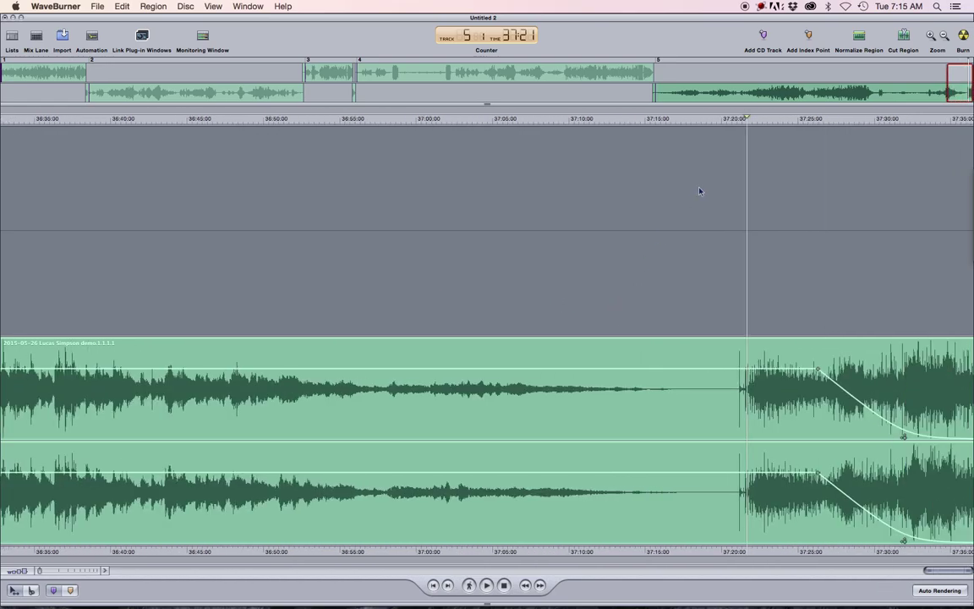
pyautogui.click(697, 119)
pyautogui.press('space')
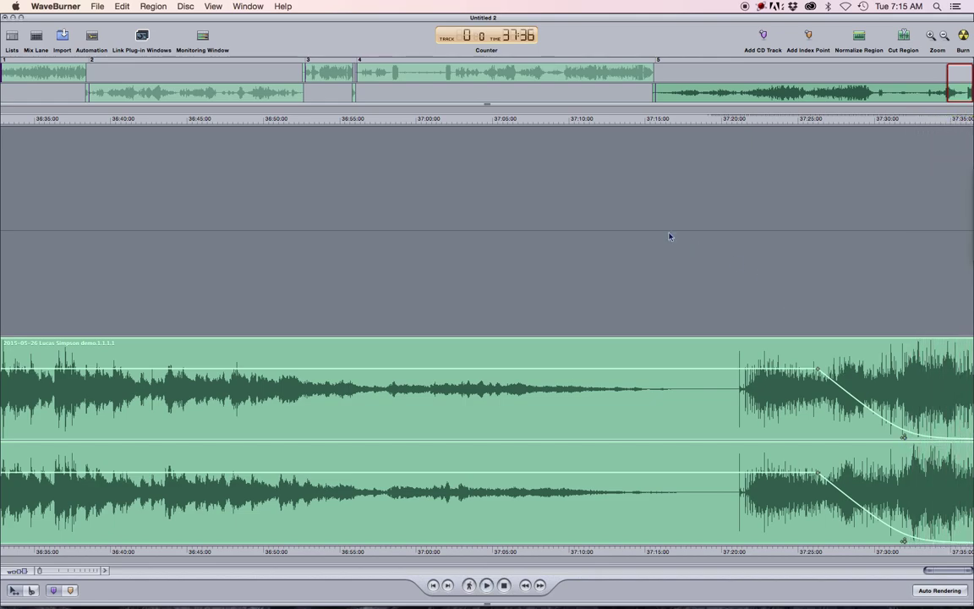
# Show the whole disc layout with all regions and track markers, and return the playhead to the start of track 1
pyautogui.press('Up')
pyautogui.press('Up')
pyautogui.press('Up')
pyautogui.press('Up')
pyautogui.press('Up')
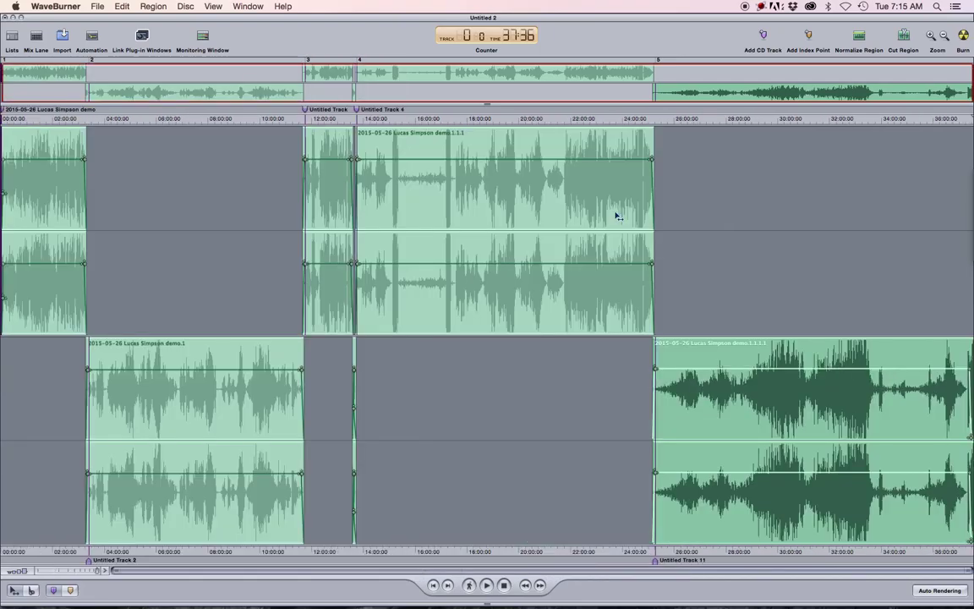
pyautogui.click(33, 116)
pyautogui.press('Down')
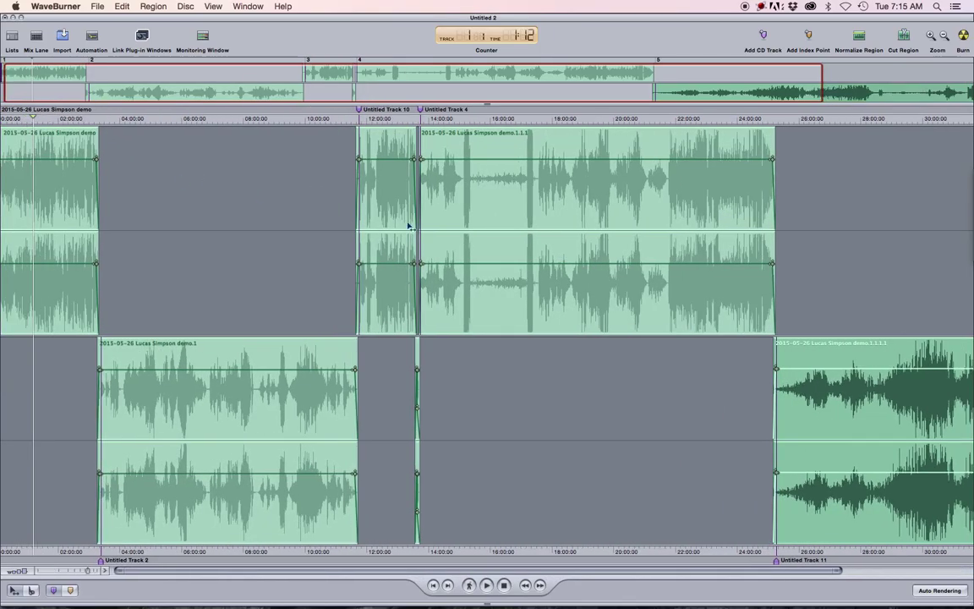
pyautogui.press('Return')
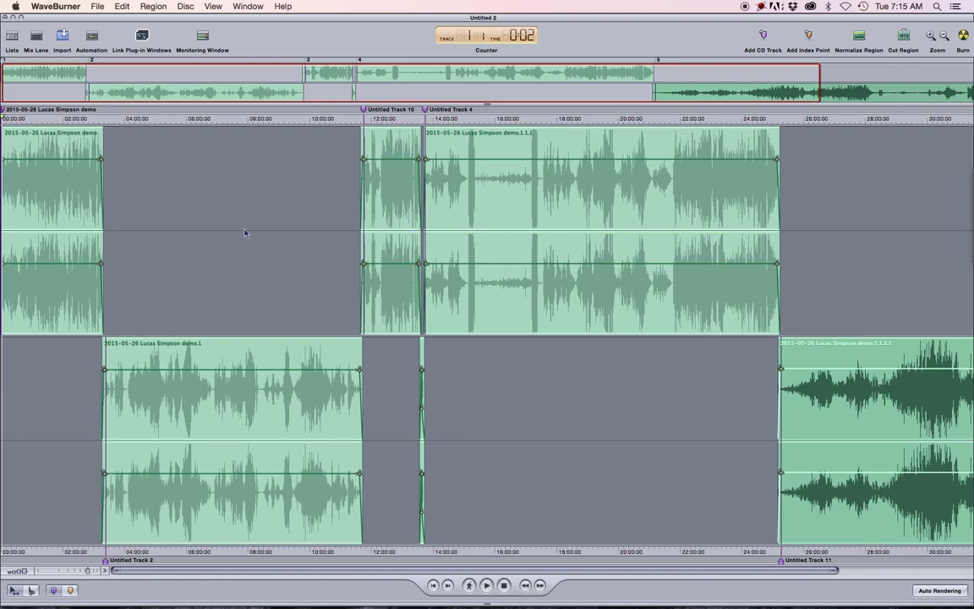
# Examine the purple pause before the first region, and play the opening of track 1 from its marker
pyautogui.hotkey('ctrl', 'Right')
pyautogui.hotkey('ctrl', 'Right')
pyautogui.hotkey('ctrl', 'Right')
pyautogui.hotkey('ctrl', 'Right')
pyautogui.hotkey('ctrl', 'Right')
pyautogui.hotkey('ctrl', 'Right')
pyautogui.hotkey('ctrl', 'Right')
pyautogui.hotkey('ctrl', 'Right')
pyautogui.hotkey('ctrl', 'Right')
pyautogui.hotkey('ctrl', 'Right')
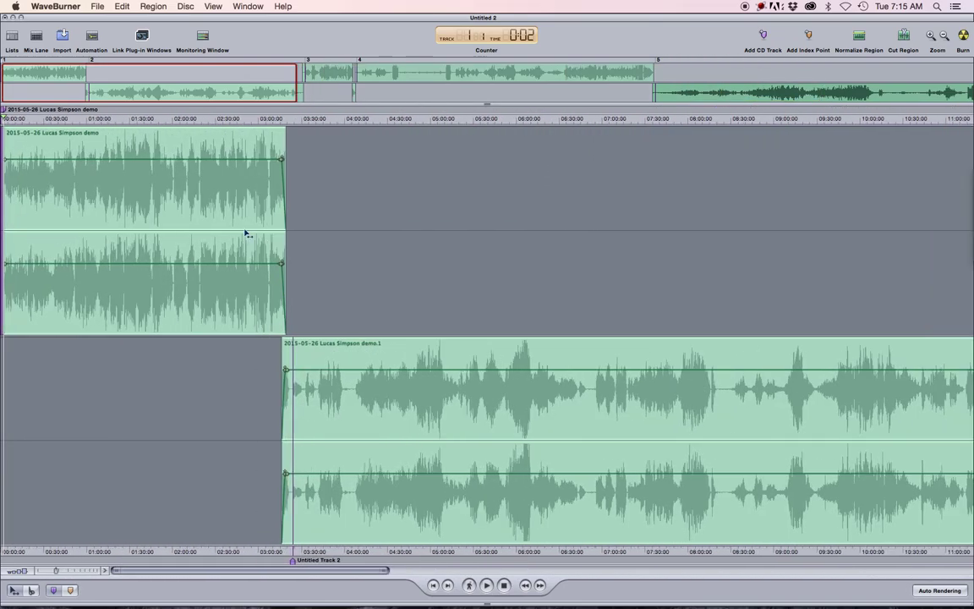
pyautogui.press('super+Right')
pyautogui.press('super+Right')
pyautogui.press('super+Right')
pyautogui.press('super+Right')
pyautogui.press('super+Right')
pyautogui.press('super+Right')
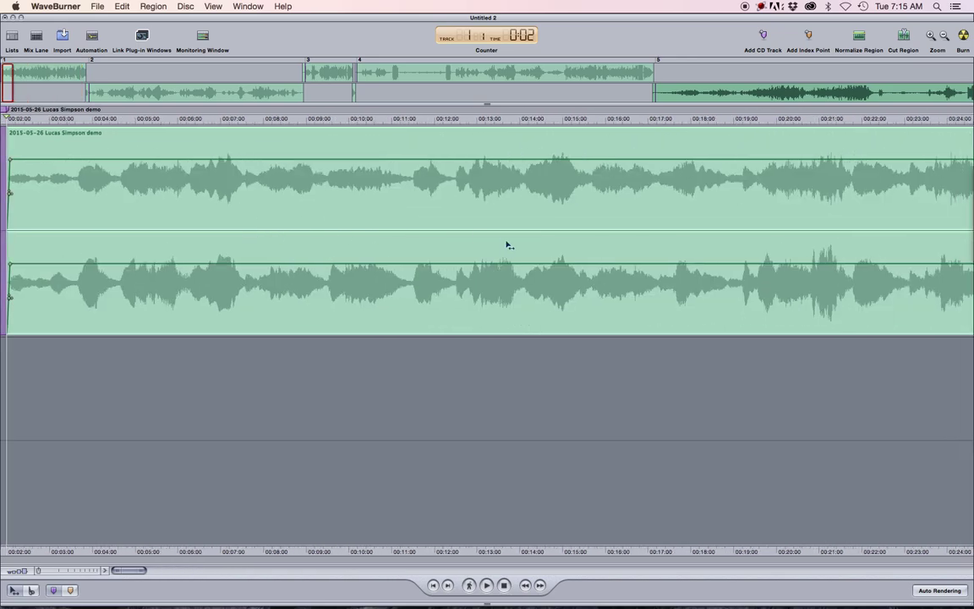
pyautogui.press('Return')
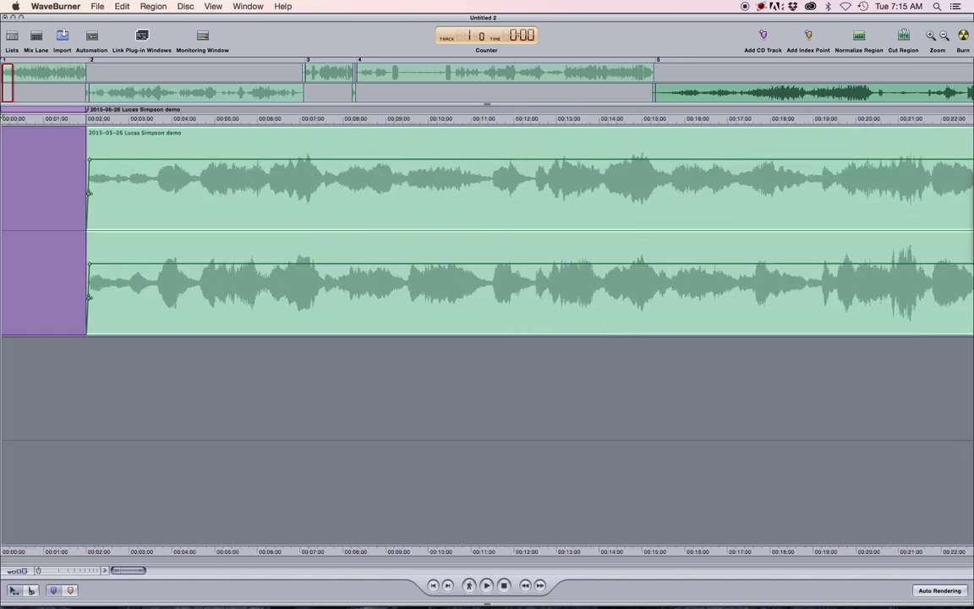
pyautogui.click(15, 118)
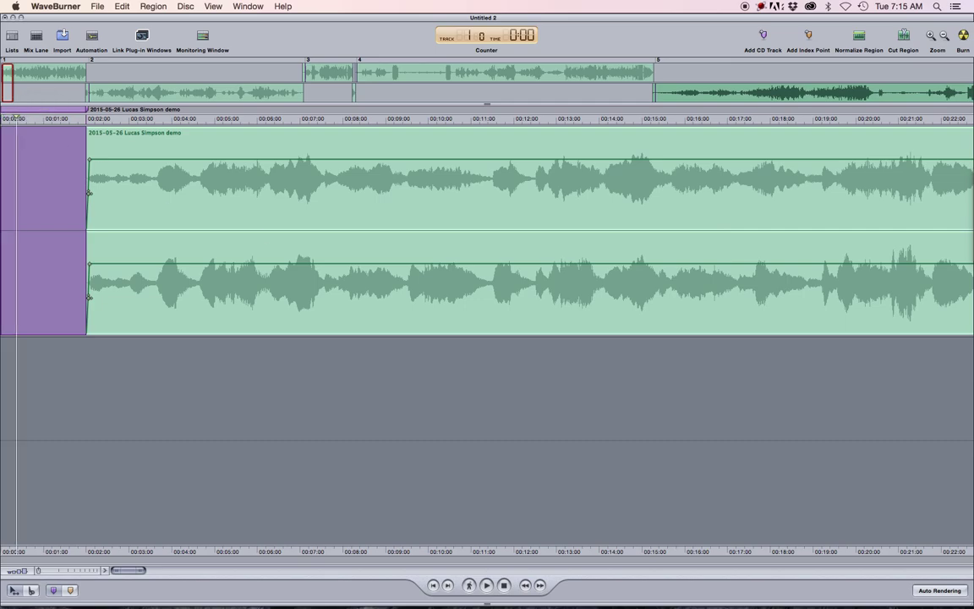
pyautogui.press('Right')
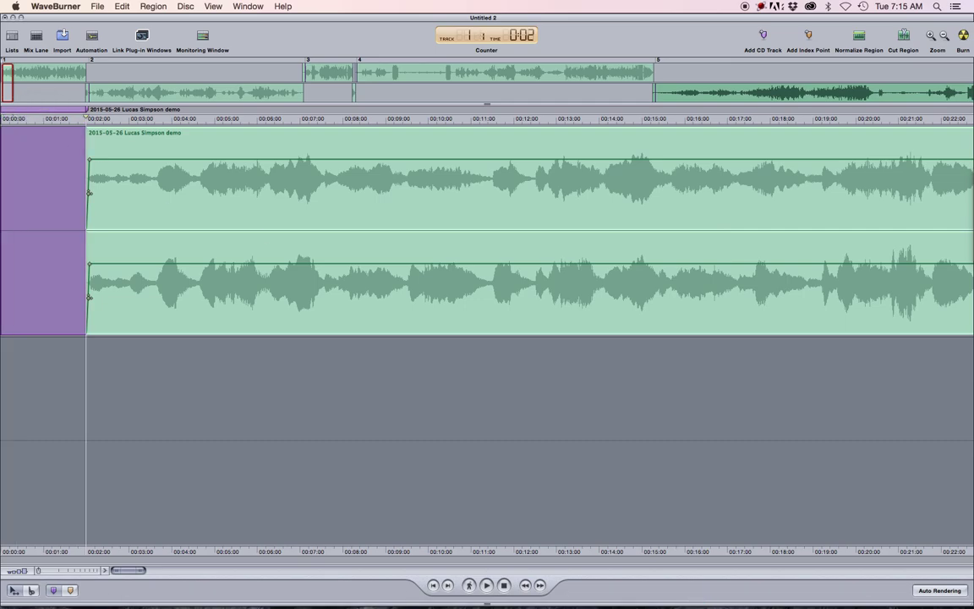
pyautogui.press('space')
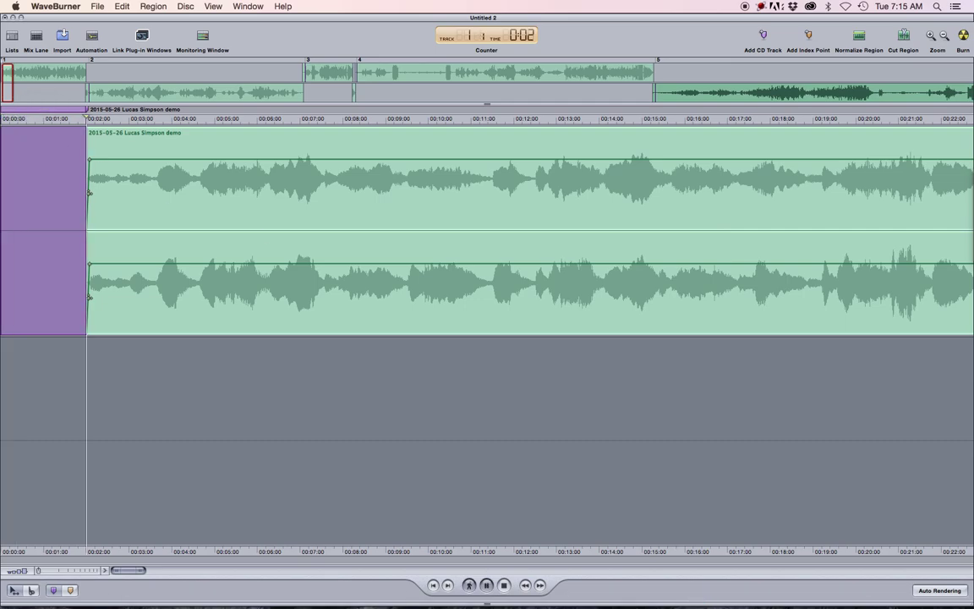
pyautogui.press('space')
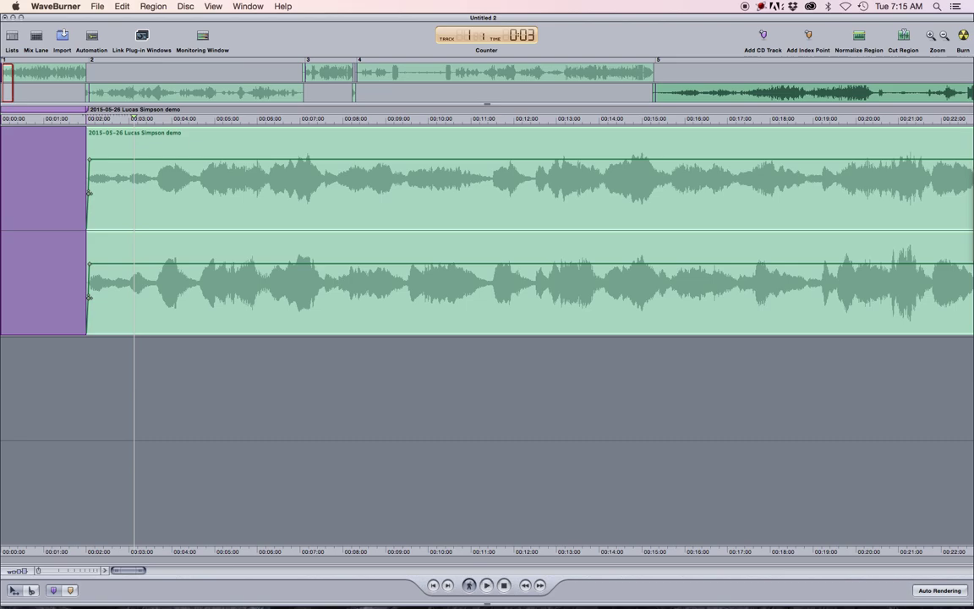
# Jump through the markers for tracks 2, 3 and 4, auditioning a moment of music at each start
pyautogui.press('Down')
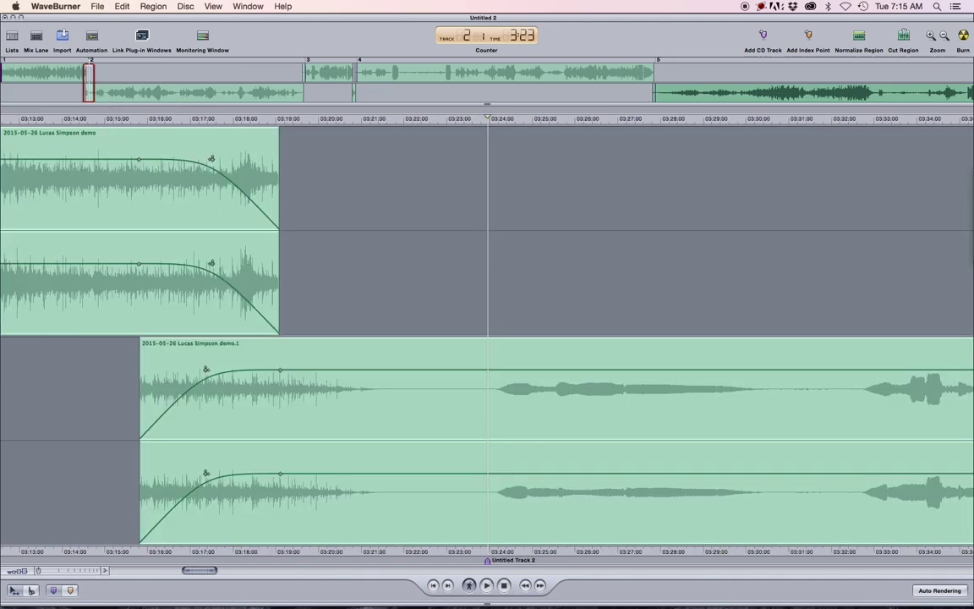
pyautogui.press('space')
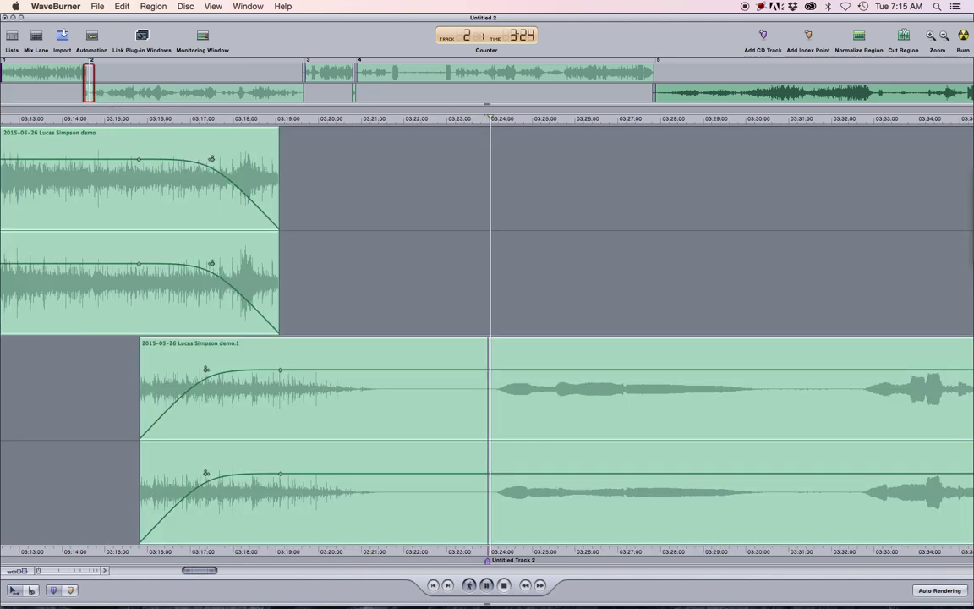
pyautogui.press('space')
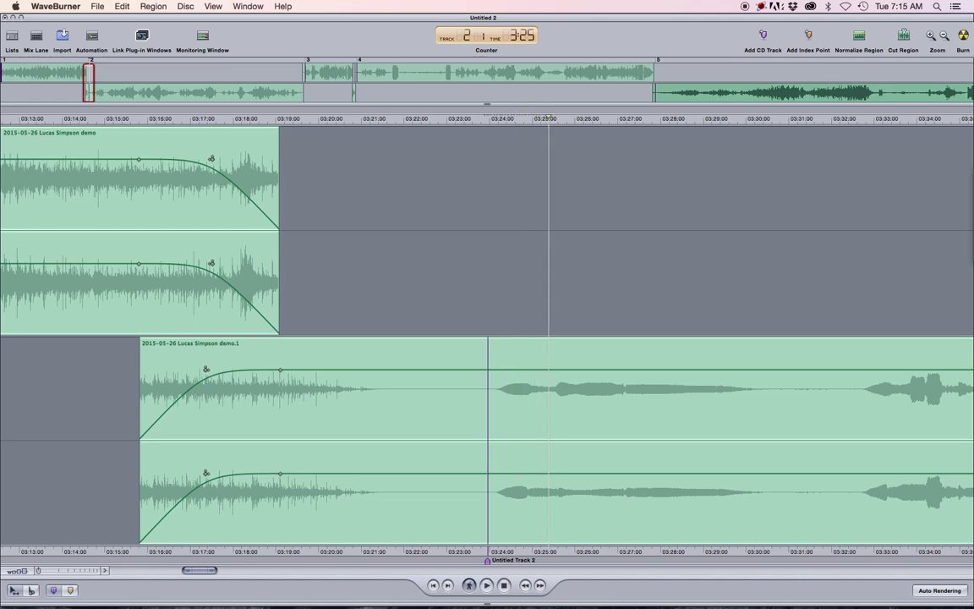
pyautogui.press('Down')
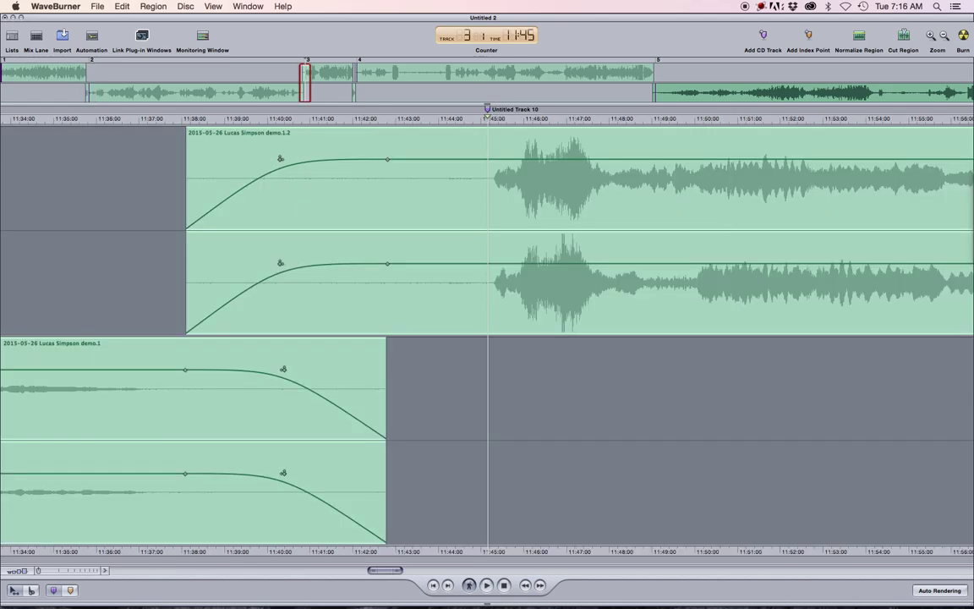
pyautogui.press('space')
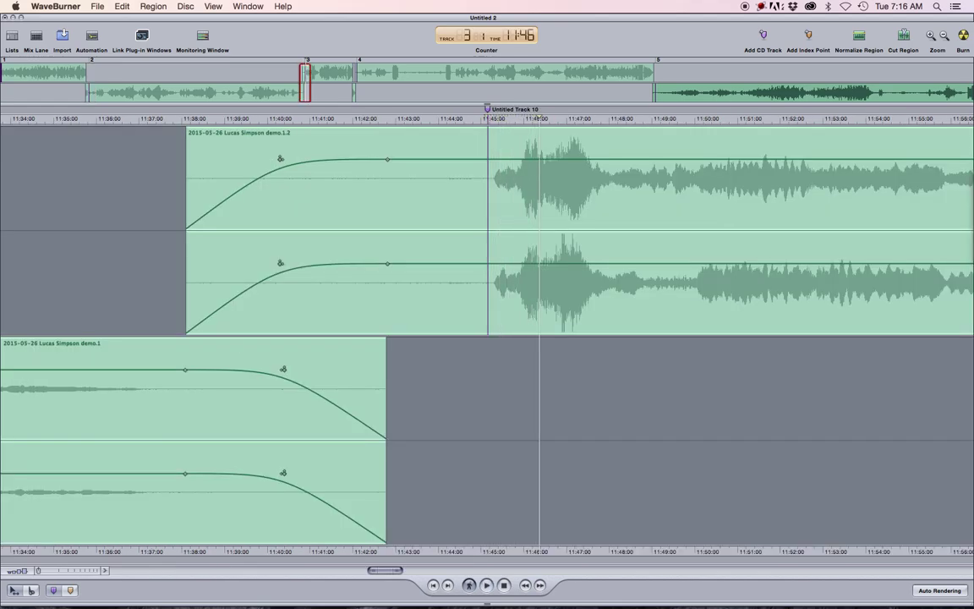
pyautogui.press('Down')
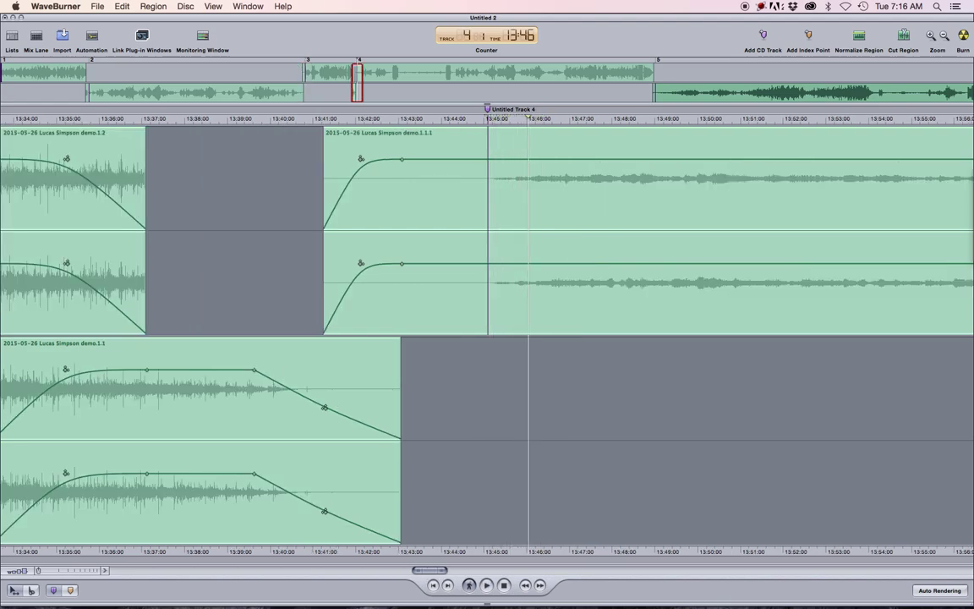
# Add a CD track marker at about 13:40 in the applause tail, and move the playhead to about 13:20
pyautogui.hotkey('ctrl', 'Left')
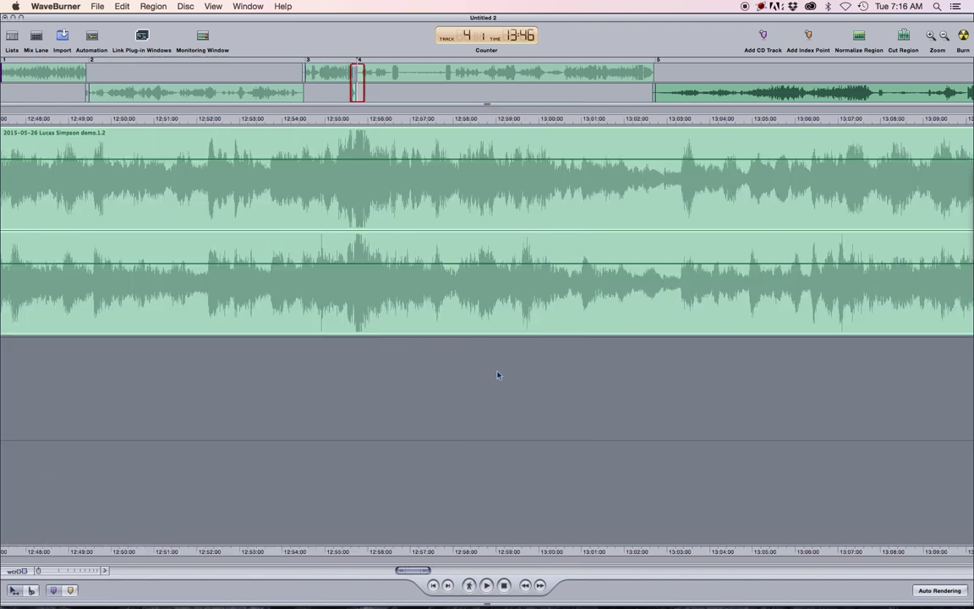
pyautogui.click(288, 119)
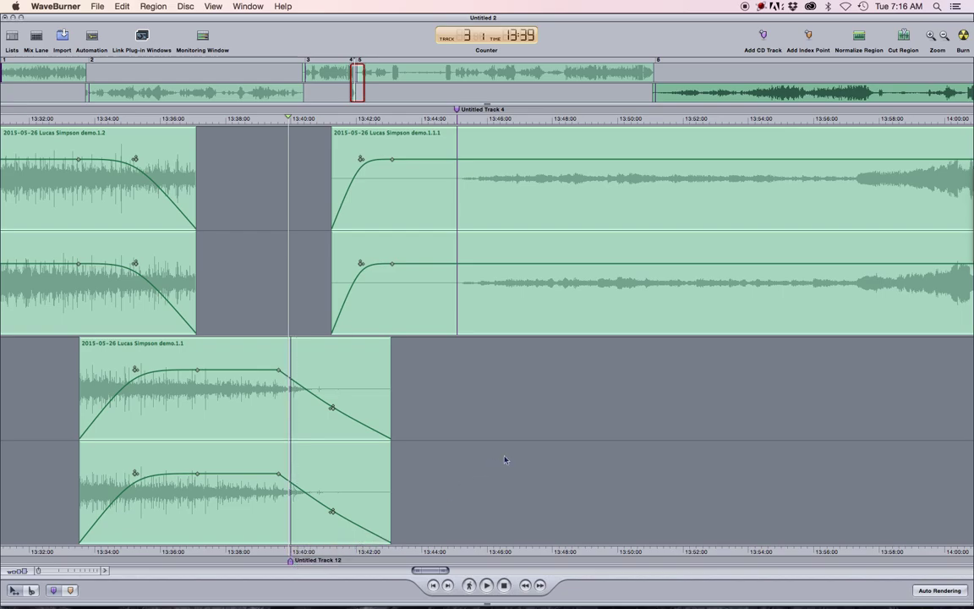
pyautogui.scroll(-3, 506, 456)
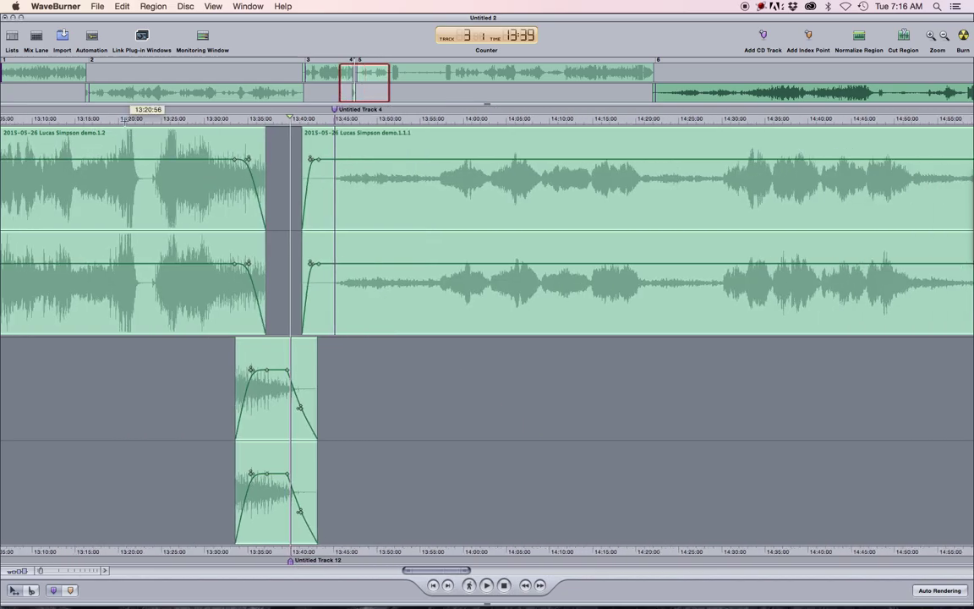
pyautogui.click(124, 118)
pyautogui.hotkey('ctrl', 'Right')
pyautogui.hotkey('ctrl', 'Right')
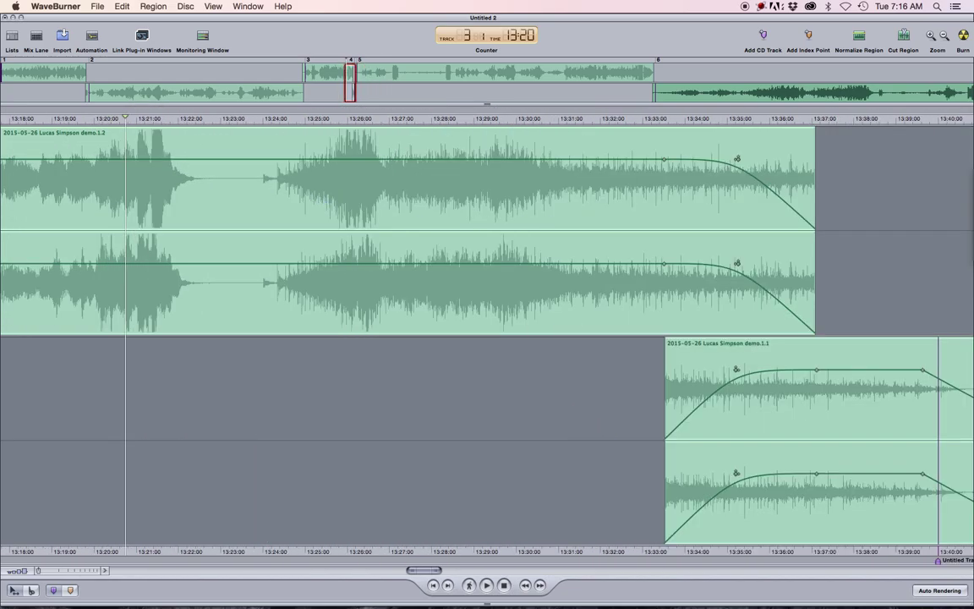
# Skip back to the track 3 marker, then forward to the marker in the applause at 13:40, playing briefly from each
pyautogui.press('Left')
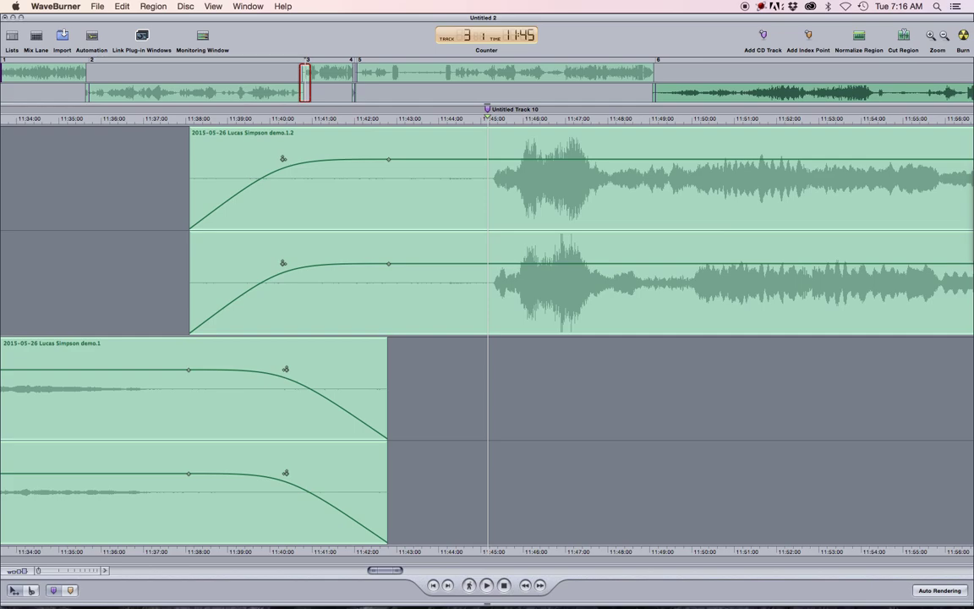
pyautogui.press('space')
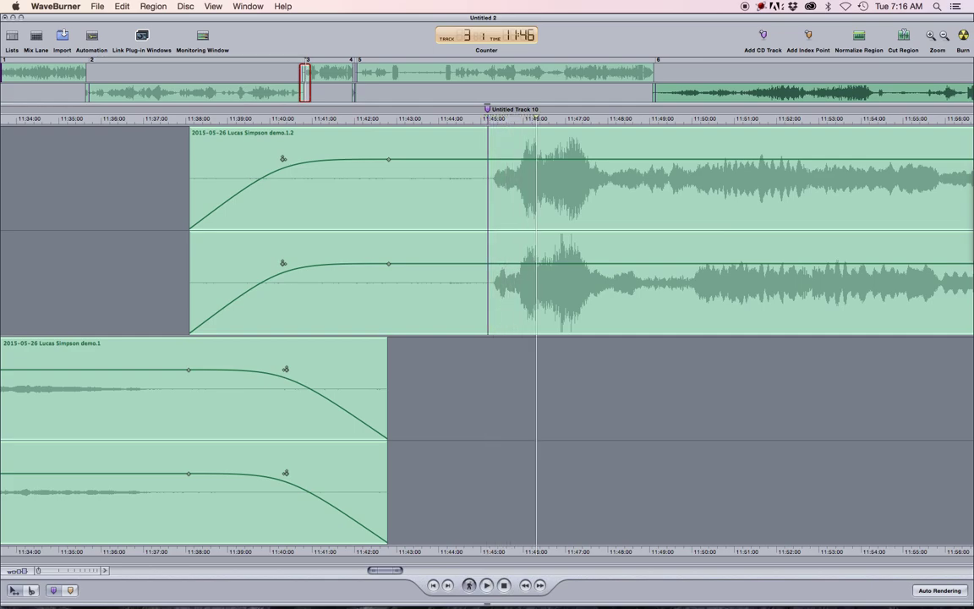
pyautogui.press('Right')
pyautogui.press('space')
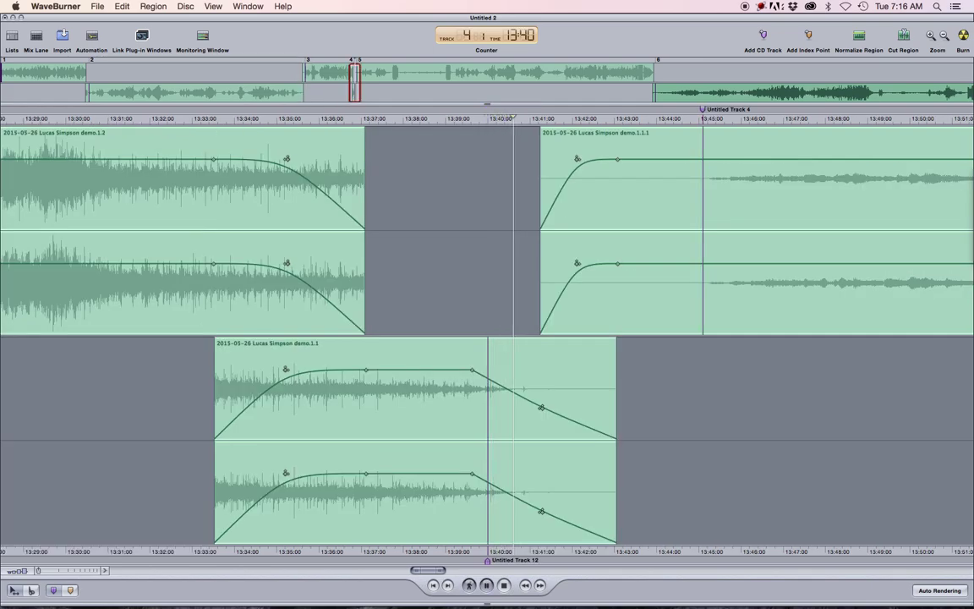
pyautogui.press('space')
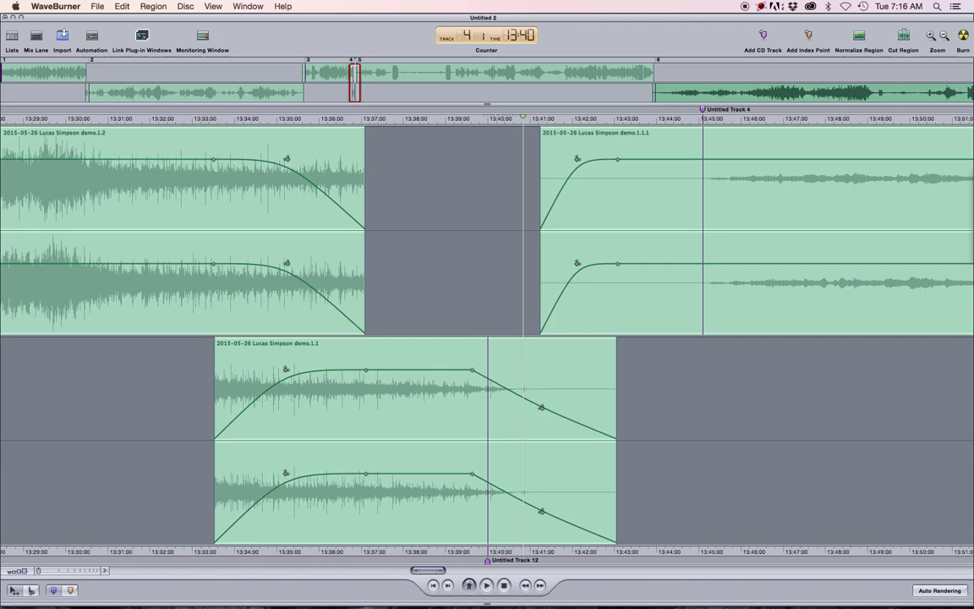
# Delete the track marker at 13:40 in the applause
pyautogui.click(488, 561)
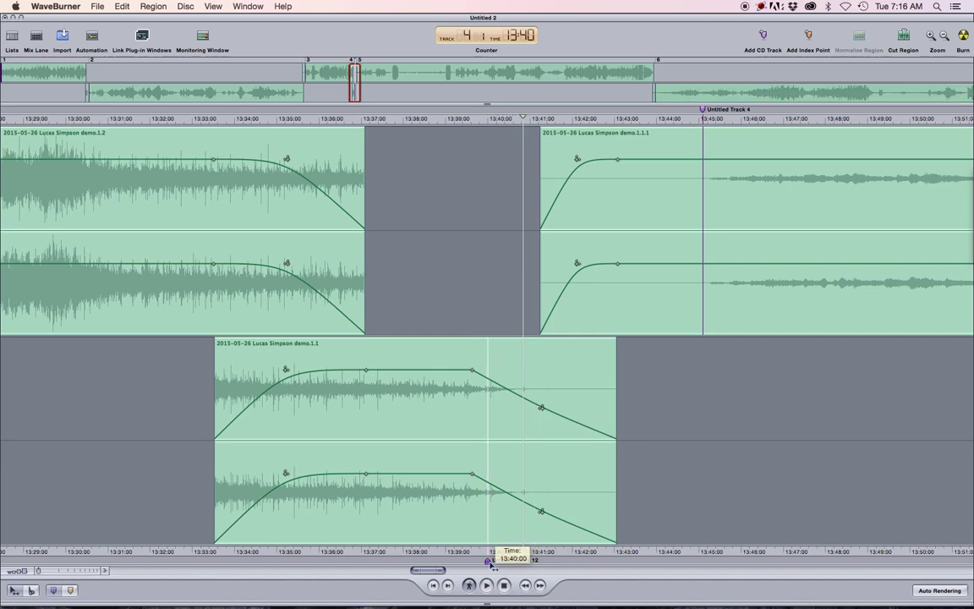
pyautogui.press('Delete')
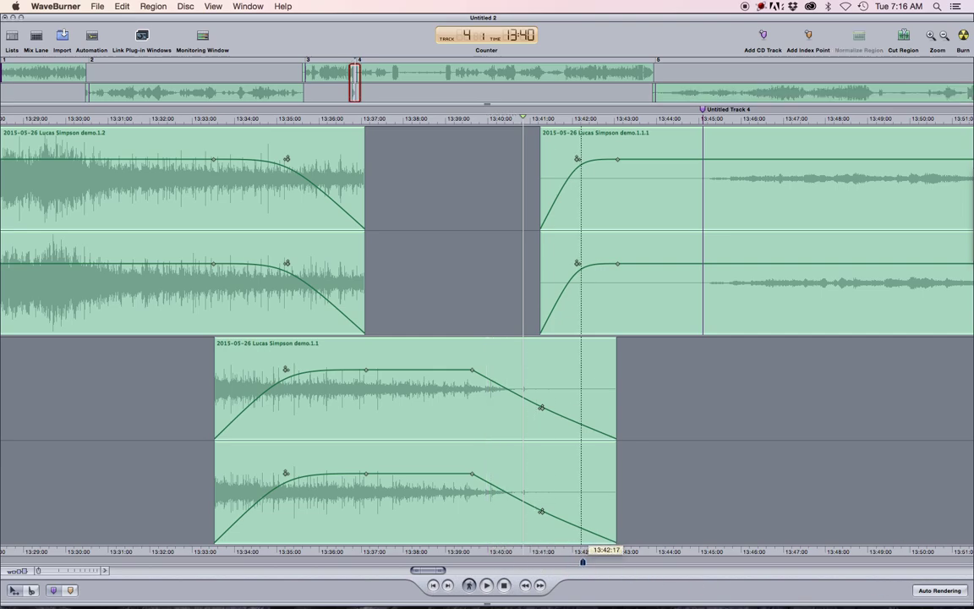
pyautogui.moveTo(583, 560); pyautogui.dragTo(588, 560)
# Skip to the track 5 marker, audition its start, and move on to the end of the disc
pyautogui.press('Right')
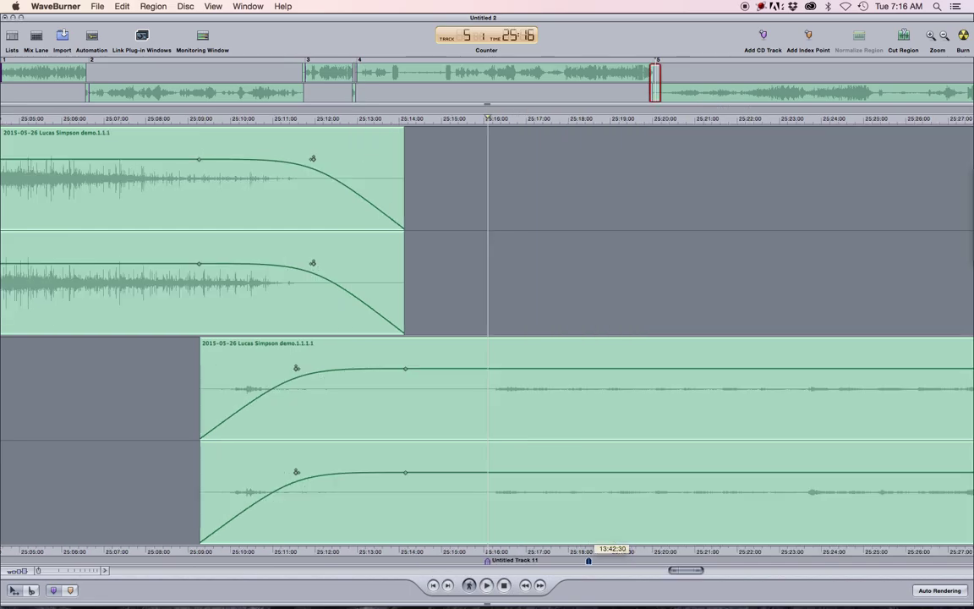
pyautogui.press('space')
pyautogui.press('Right')
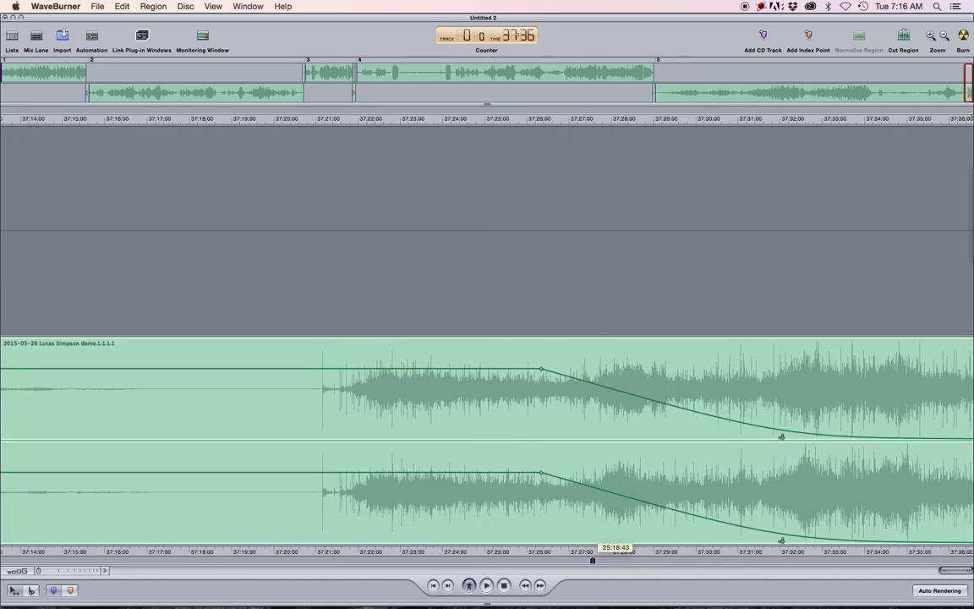
# Show the full disc layout, open the disc burning settings to review them, and cancel without burning
pyautogui.scroll(-4, 689, 475)
pyautogui.scroll(-5, 497, 460)
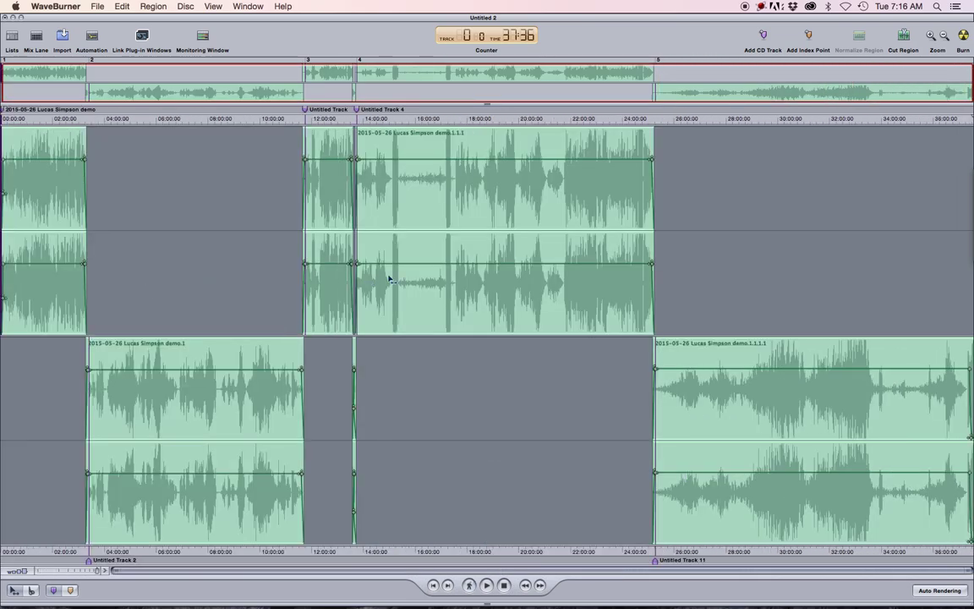
pyautogui.click(962, 39)
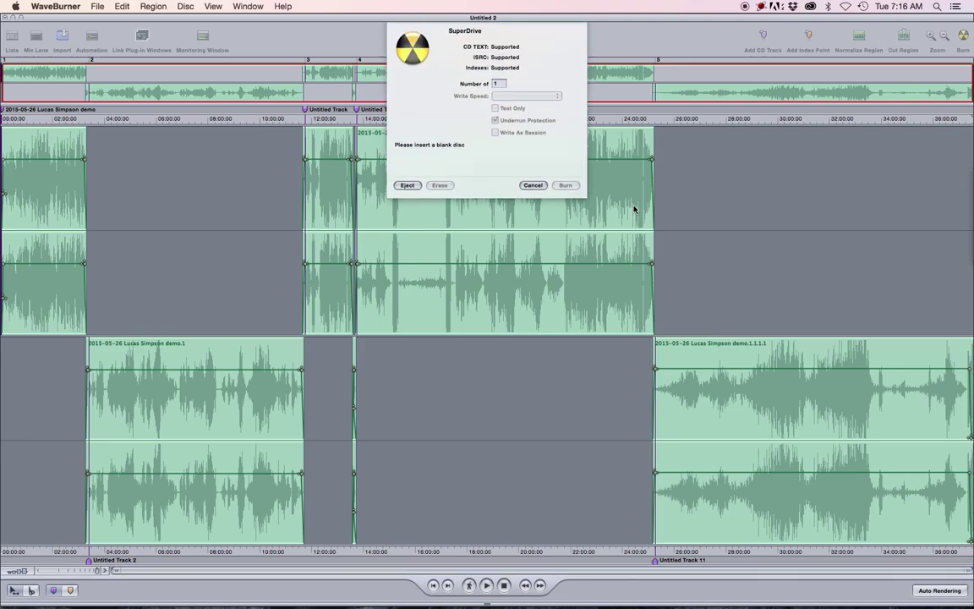
pyautogui.click(533, 185)
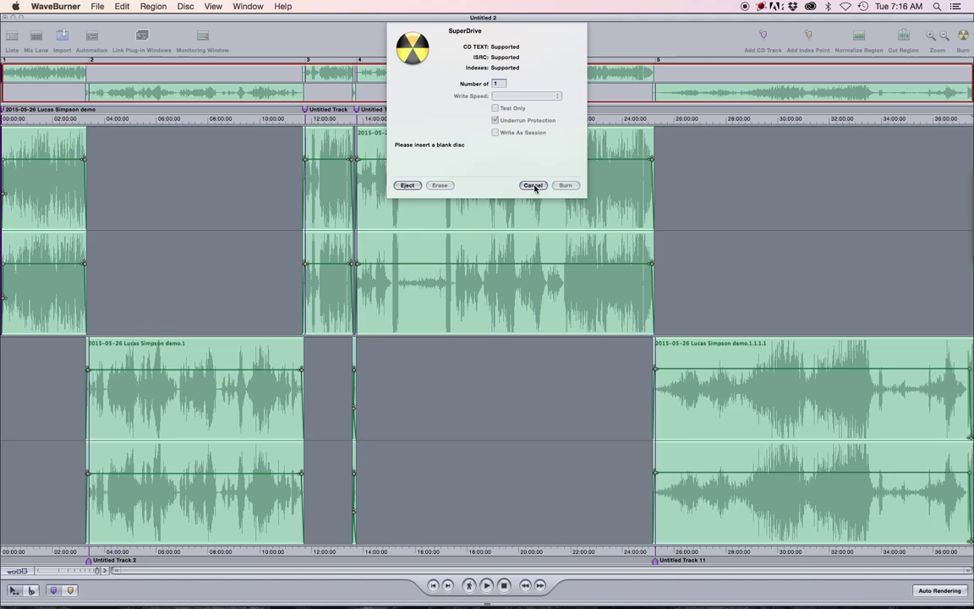